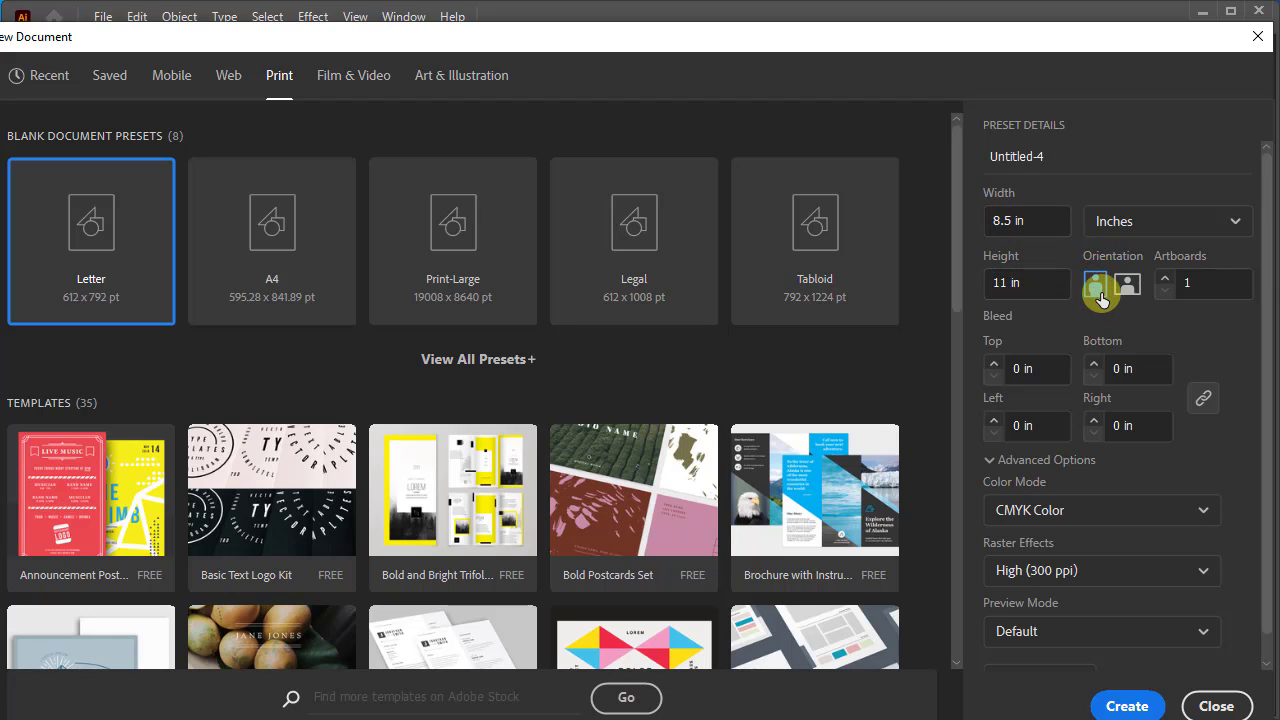
Step: Create the Letter-size print document with 4 artboards and a 0.125 in bleed on all sides
click(1187, 283)
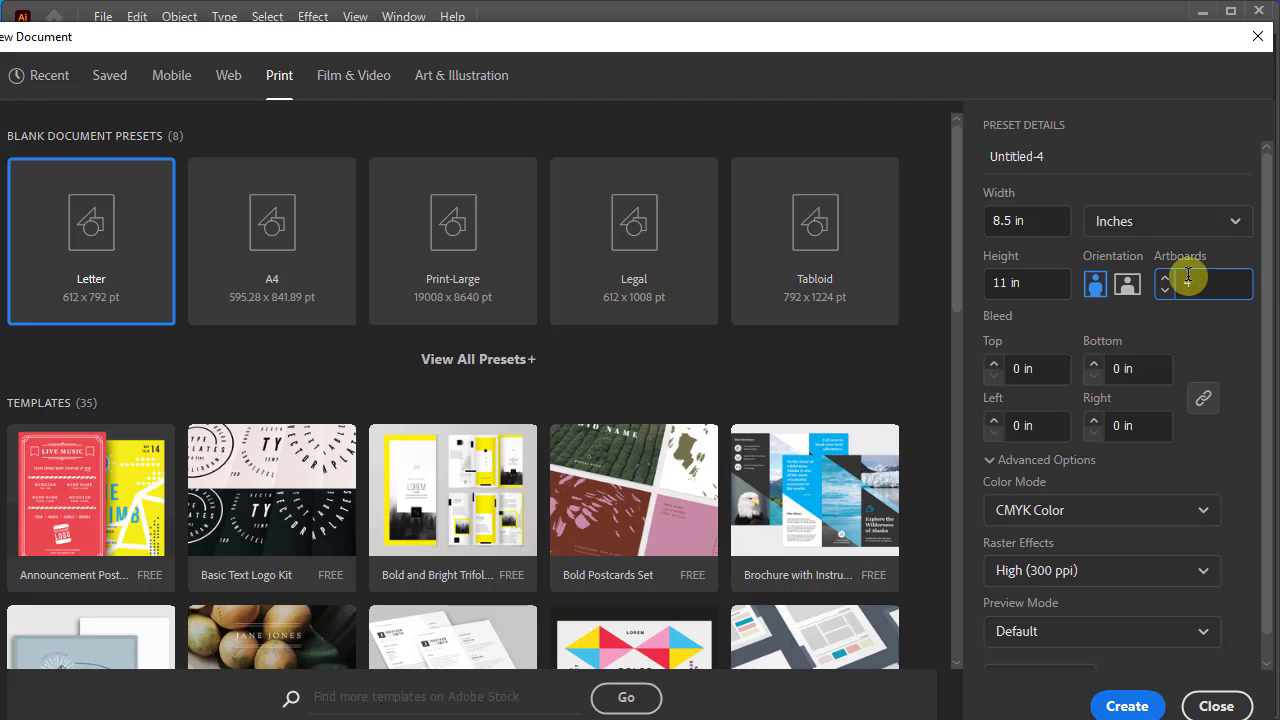
text(4)
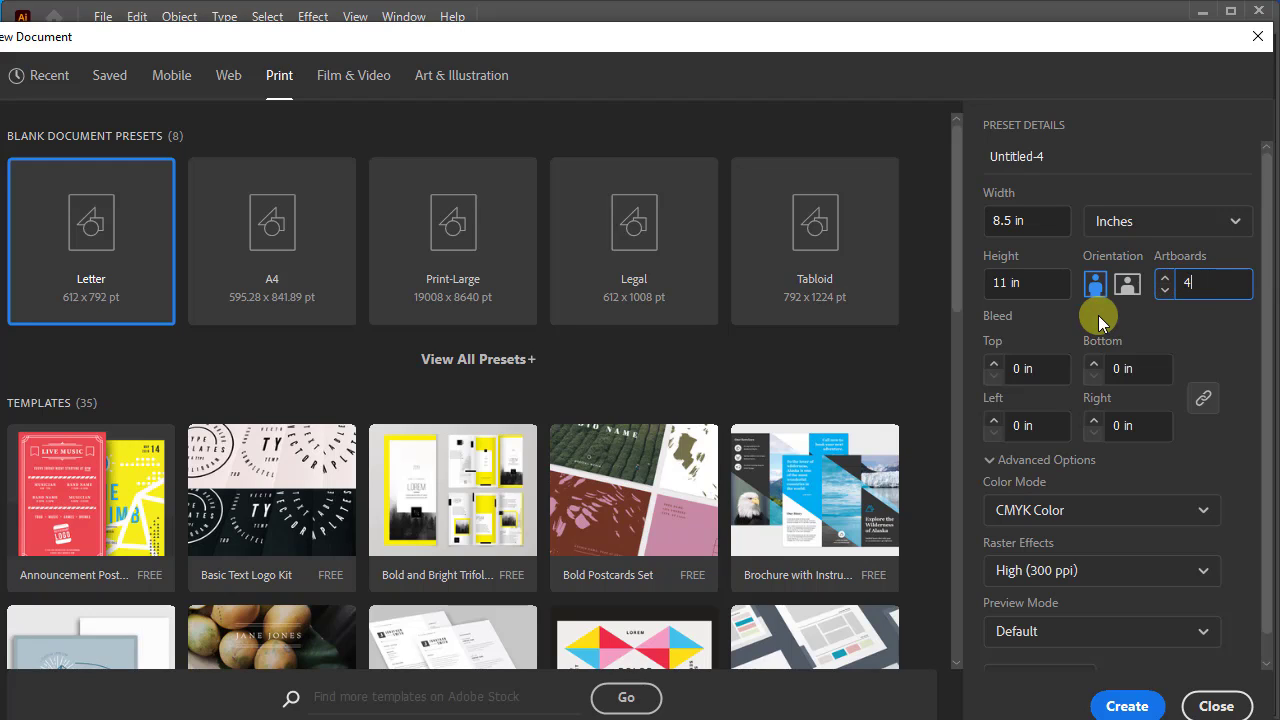
click(1040, 367)
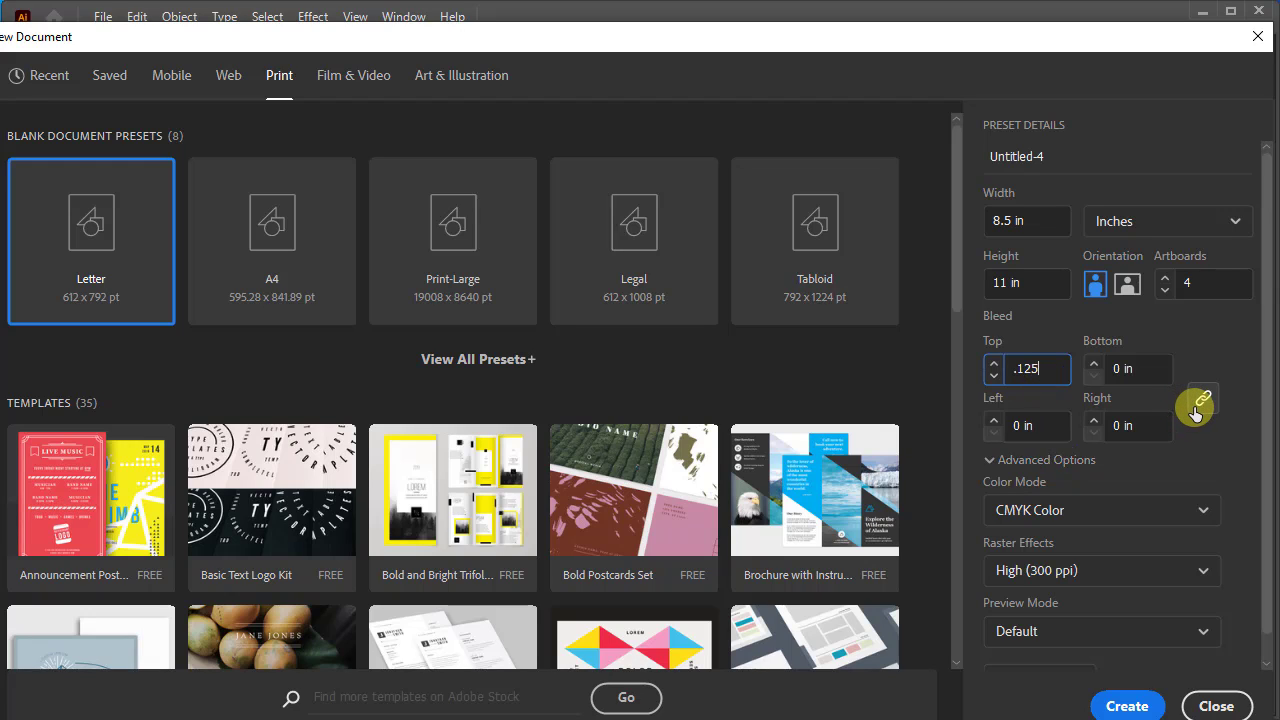
click(1128, 369)
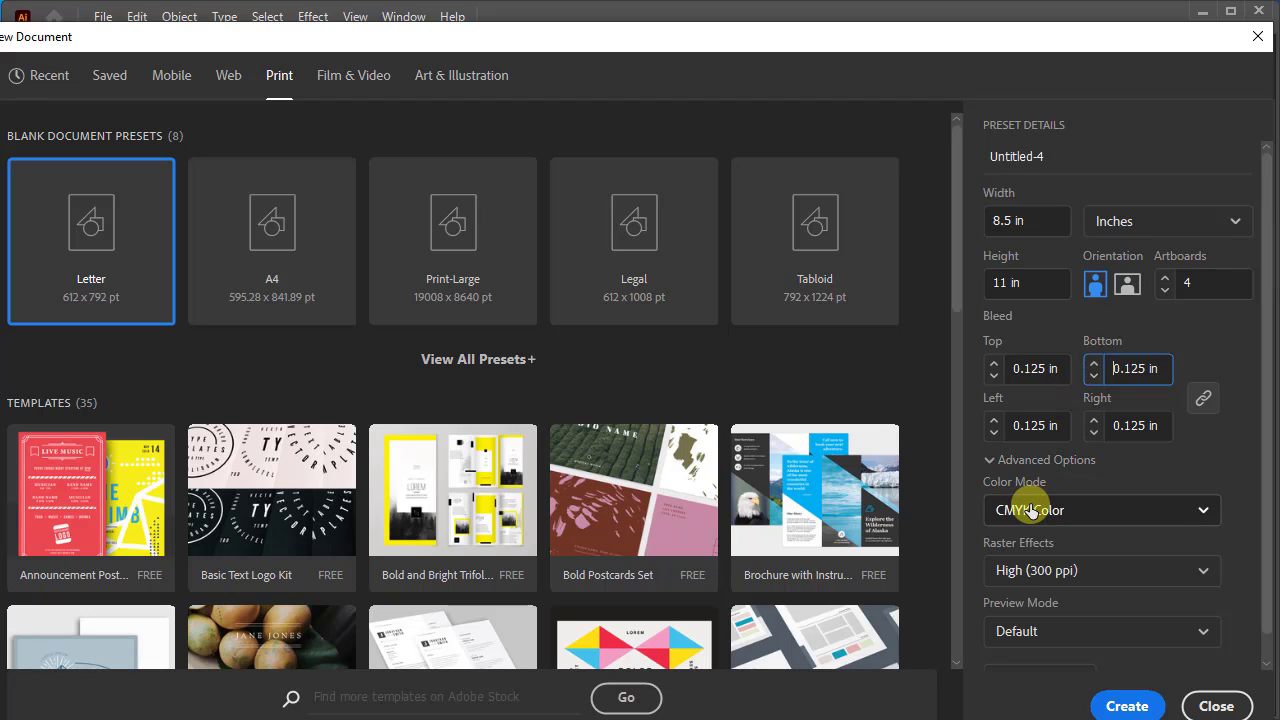
click(1125, 708)
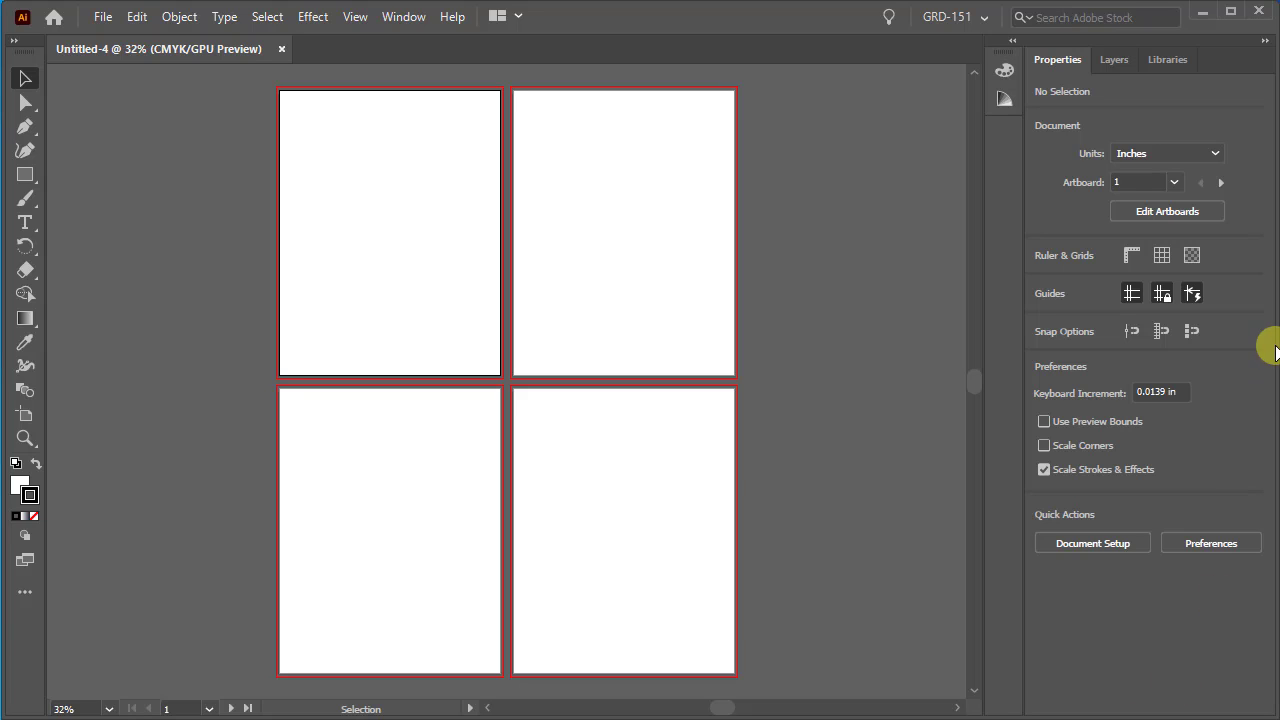
Step: Enter artboard editing and rename the first artboard as Letterhead
click(1168, 211)
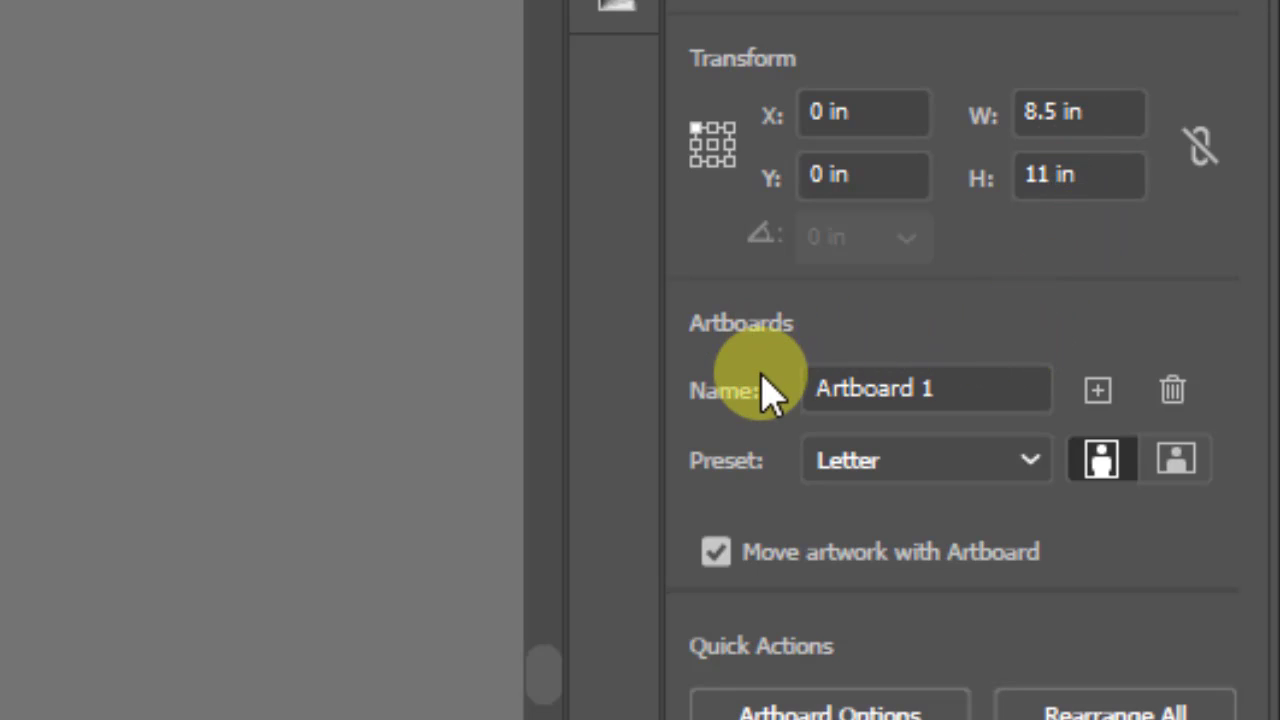
drag(986, 392, 749, 354)
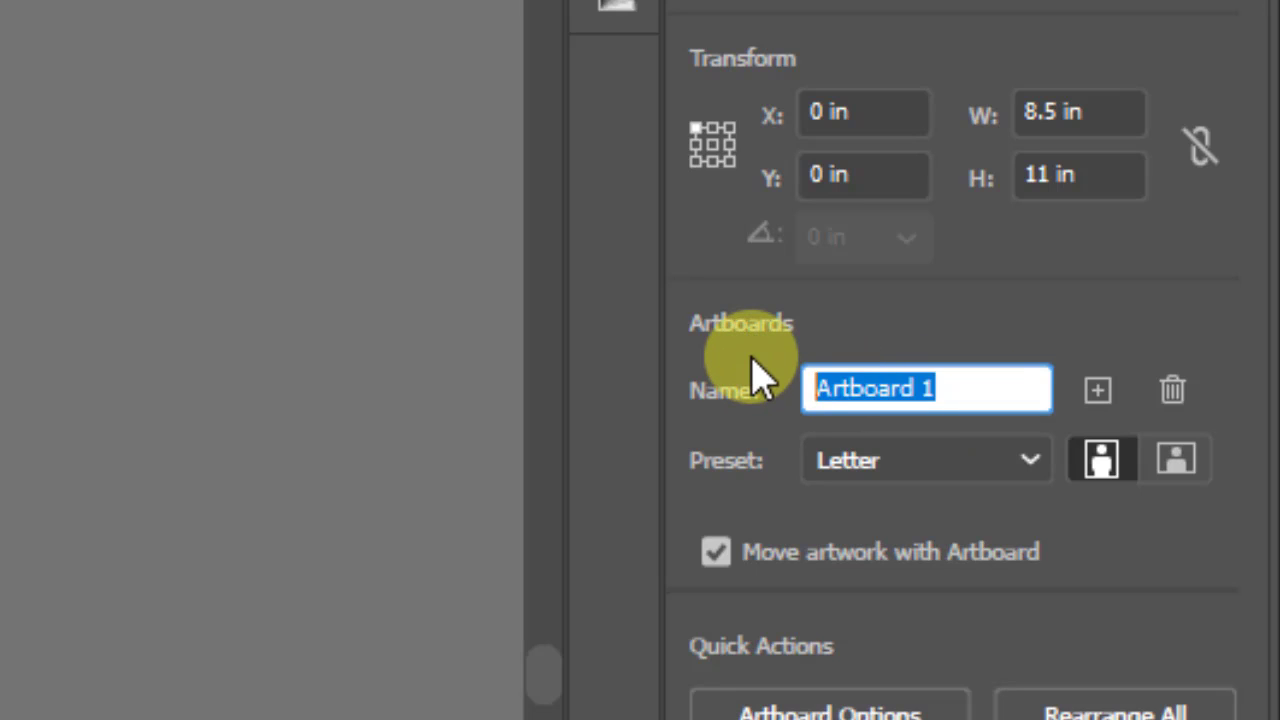
text(Lette)
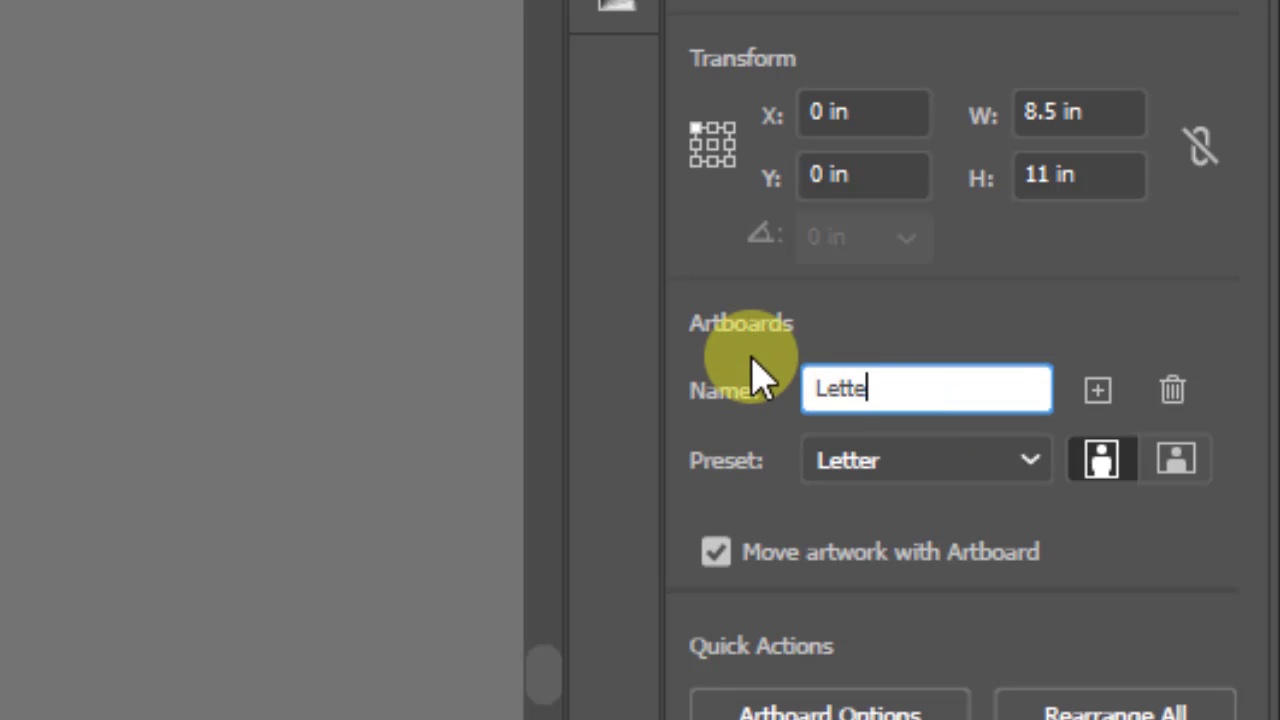
text(erhead)
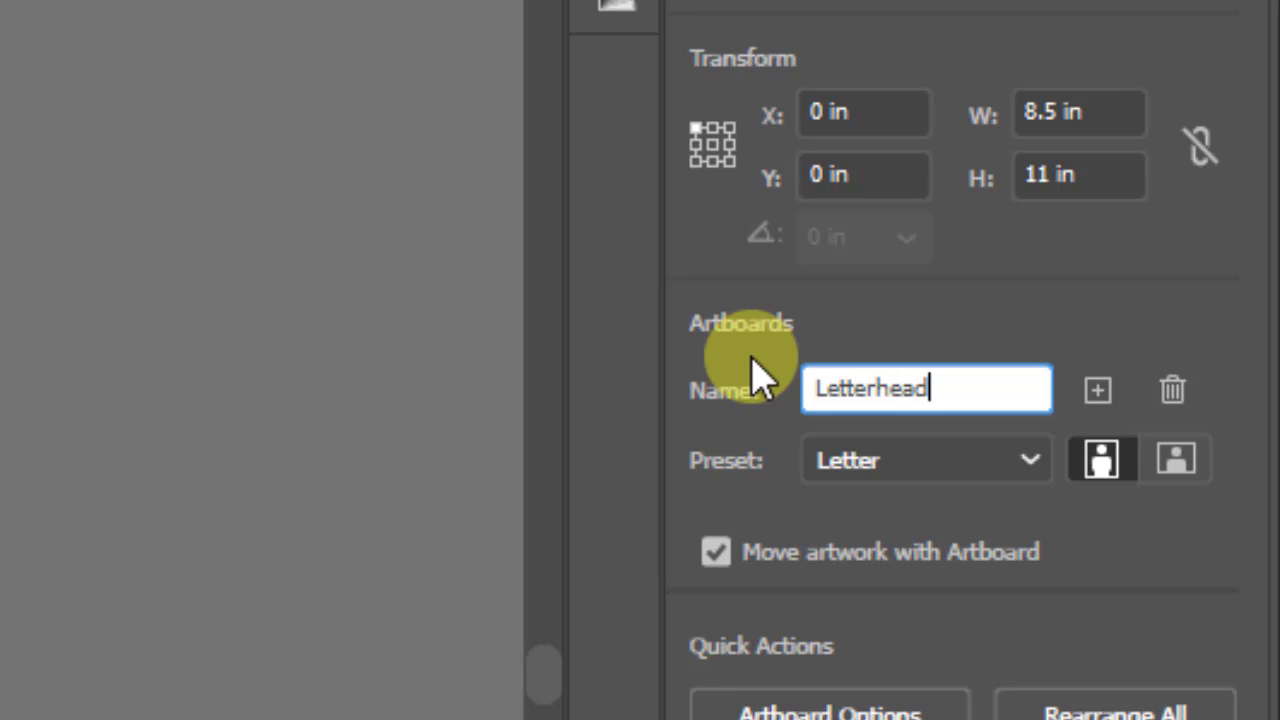
key(Return)
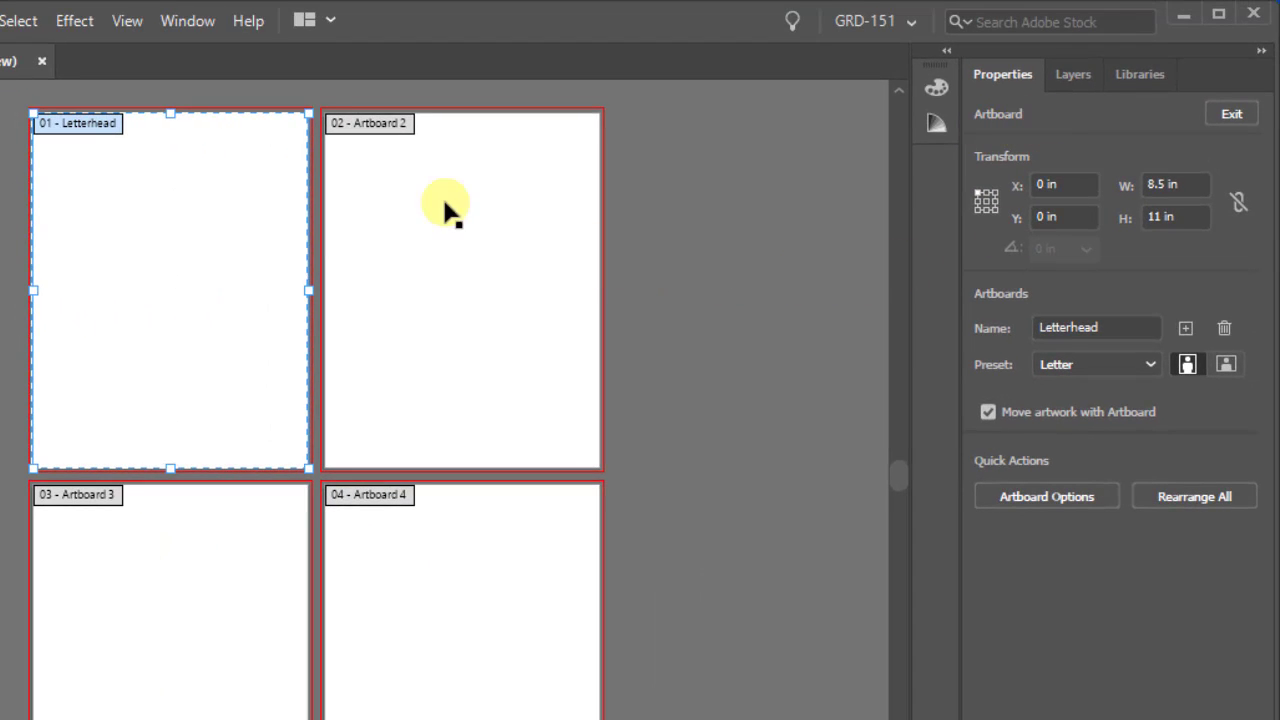
Step: Resize Artboard 2 to 9.5 in wide and 4.125 in high
click(410, 185)
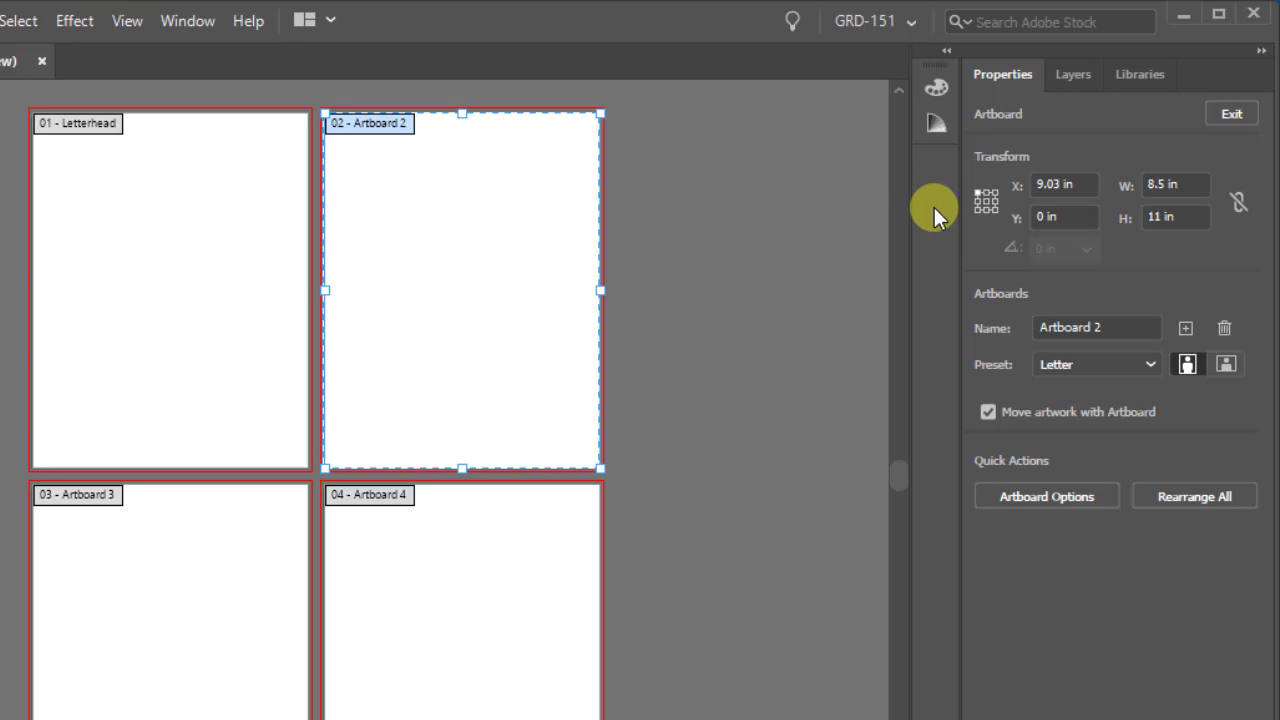
click(1197, 182)
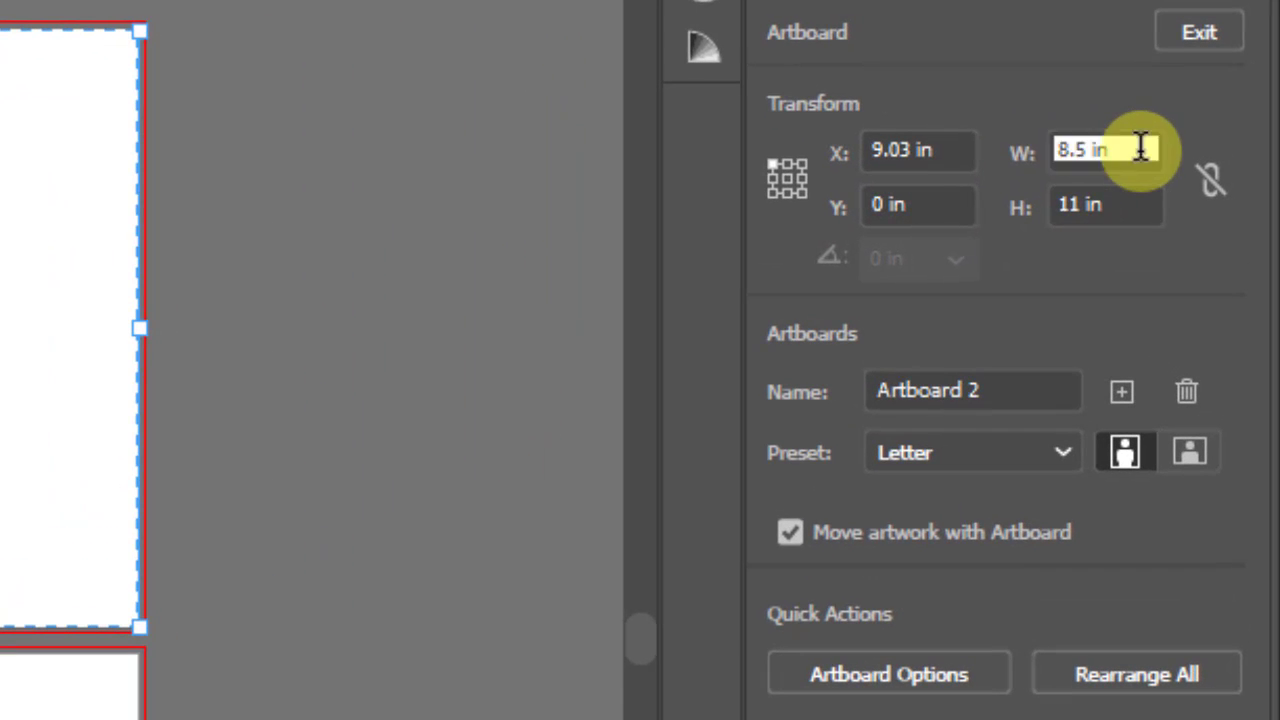
text(9.5)
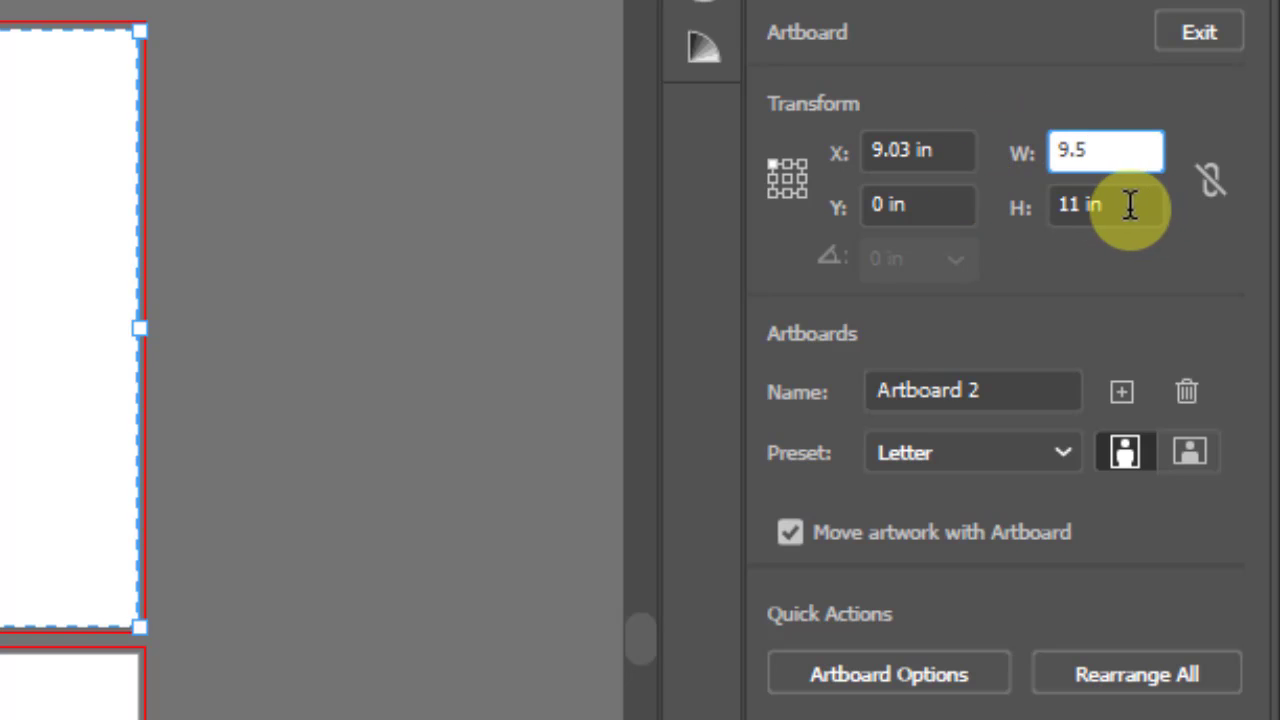
key(Tab)
text(4.125)
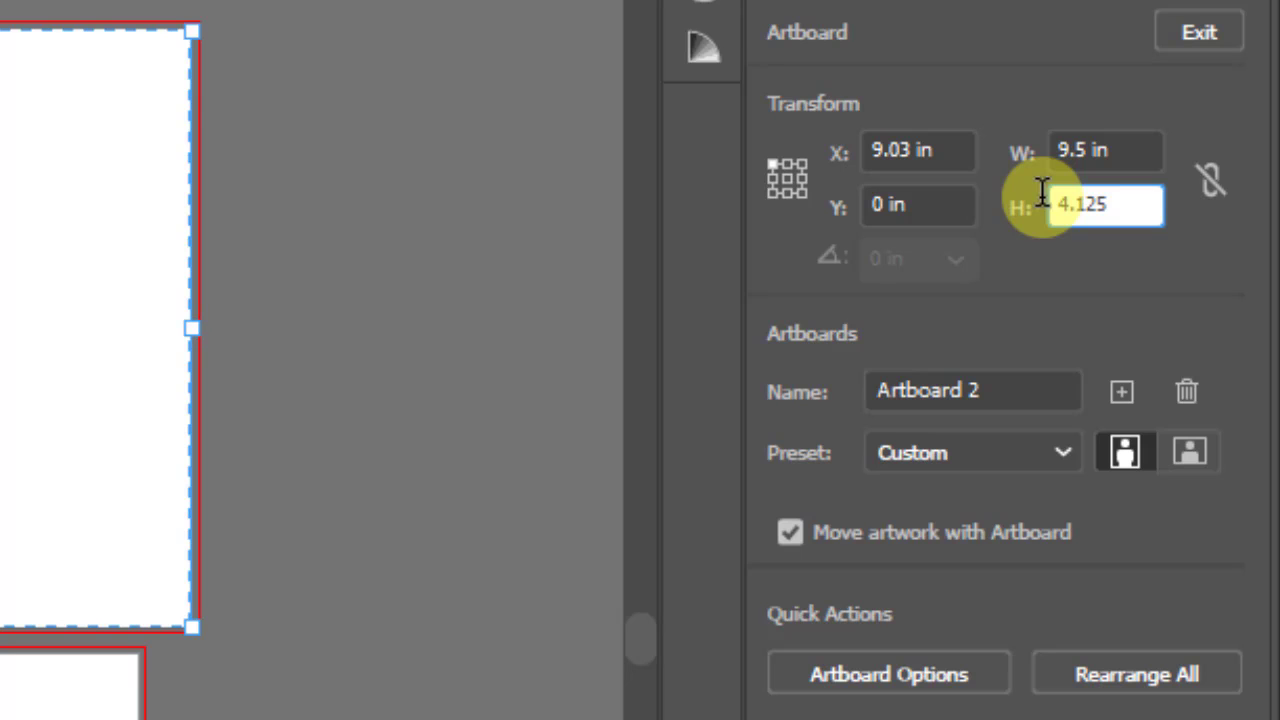
key(Return)
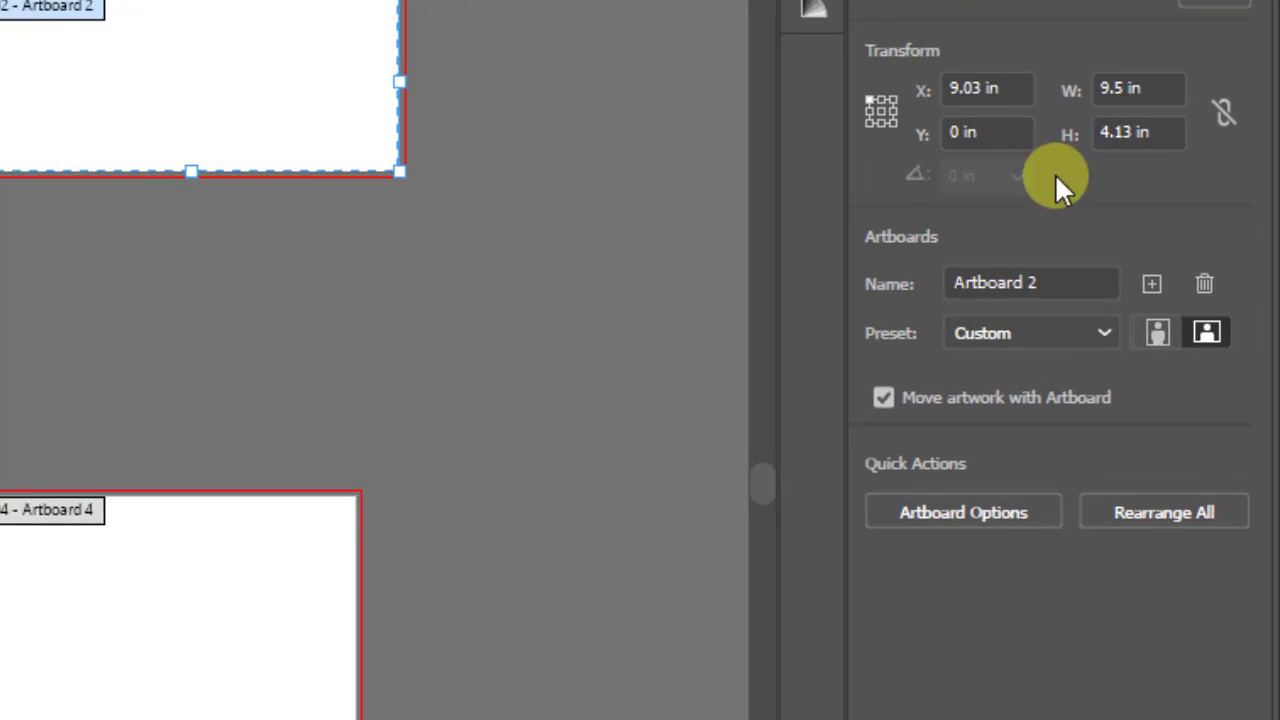
Step: Rename the resized second artboard as Envelope
drag(1079, 288, 974, 286)
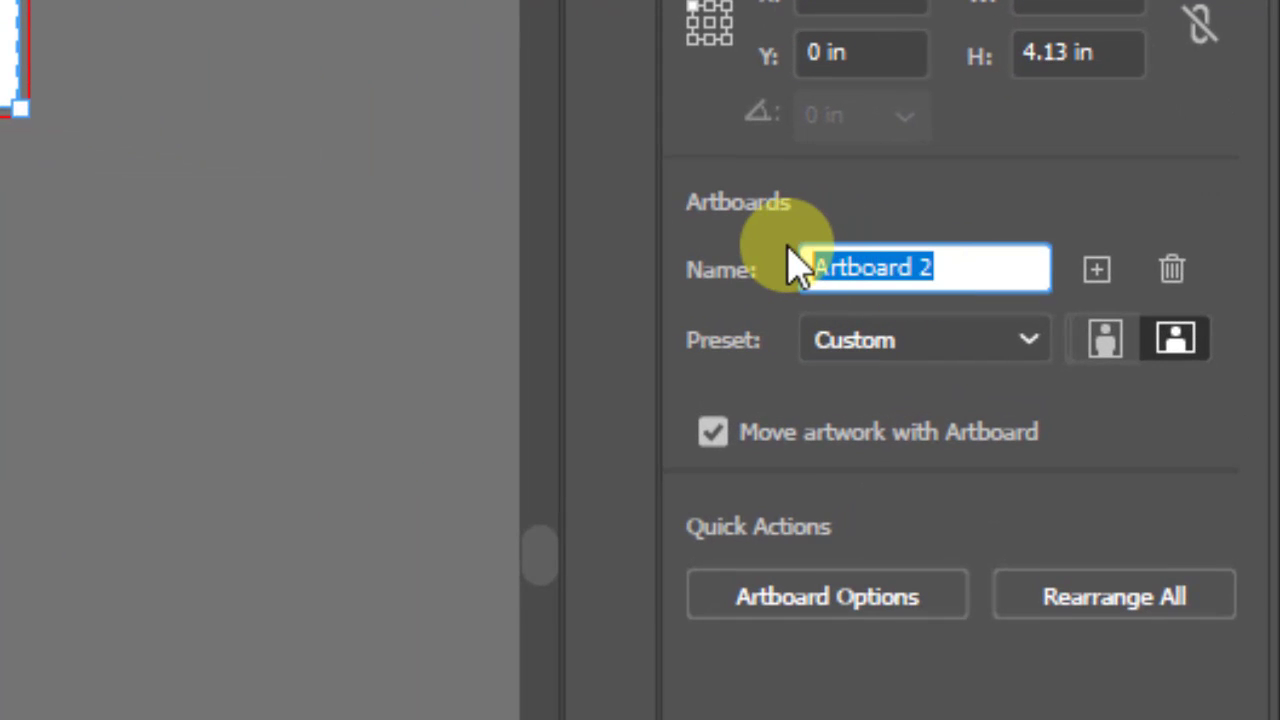
text(Enve)
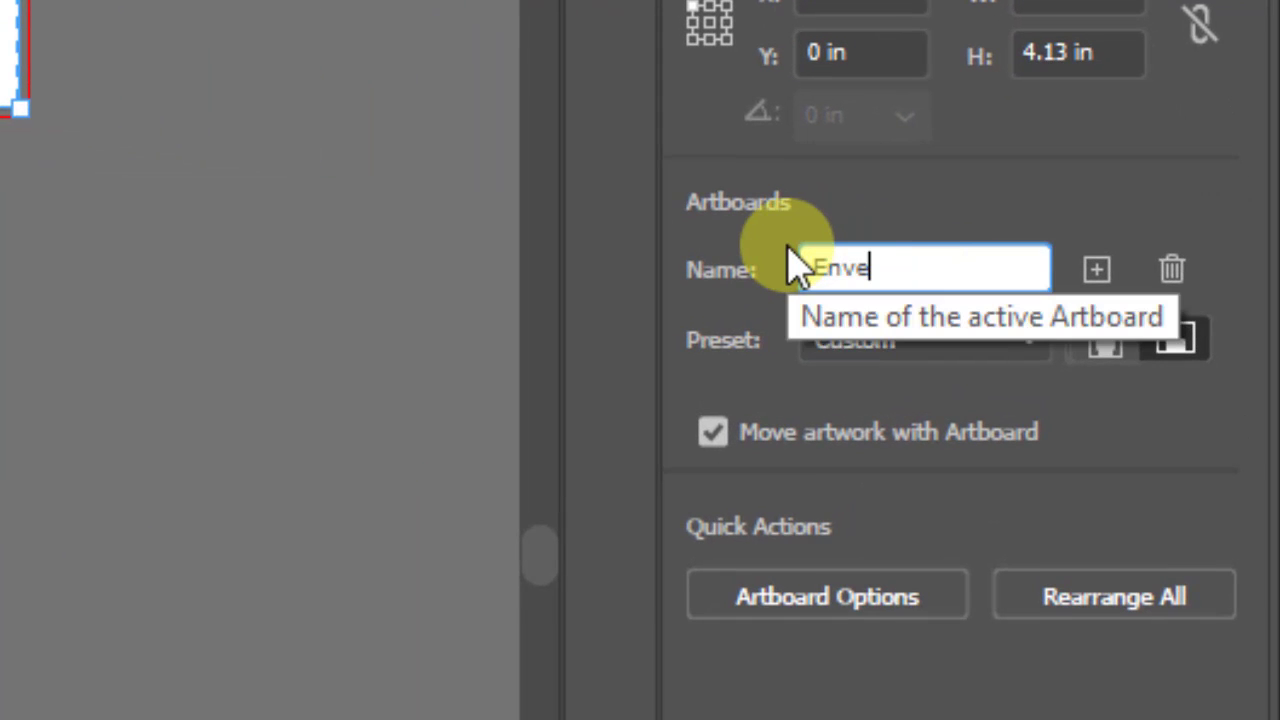
text(lope)
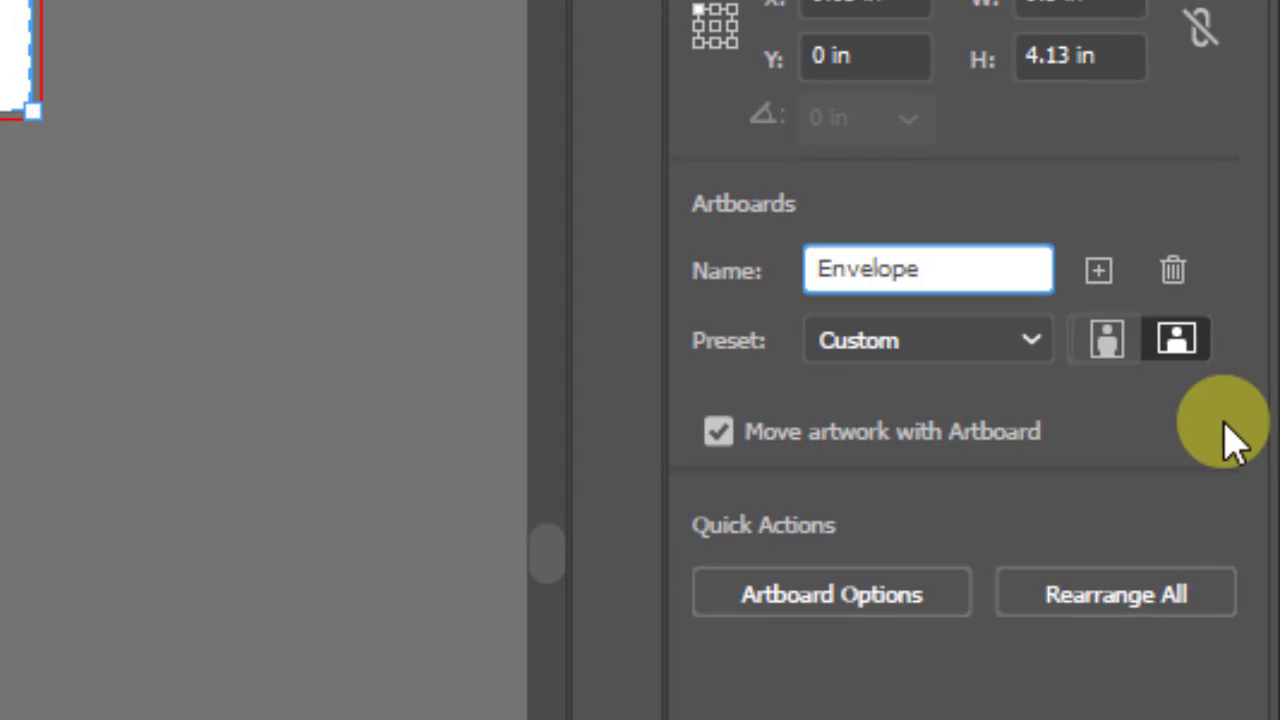
key(Return)
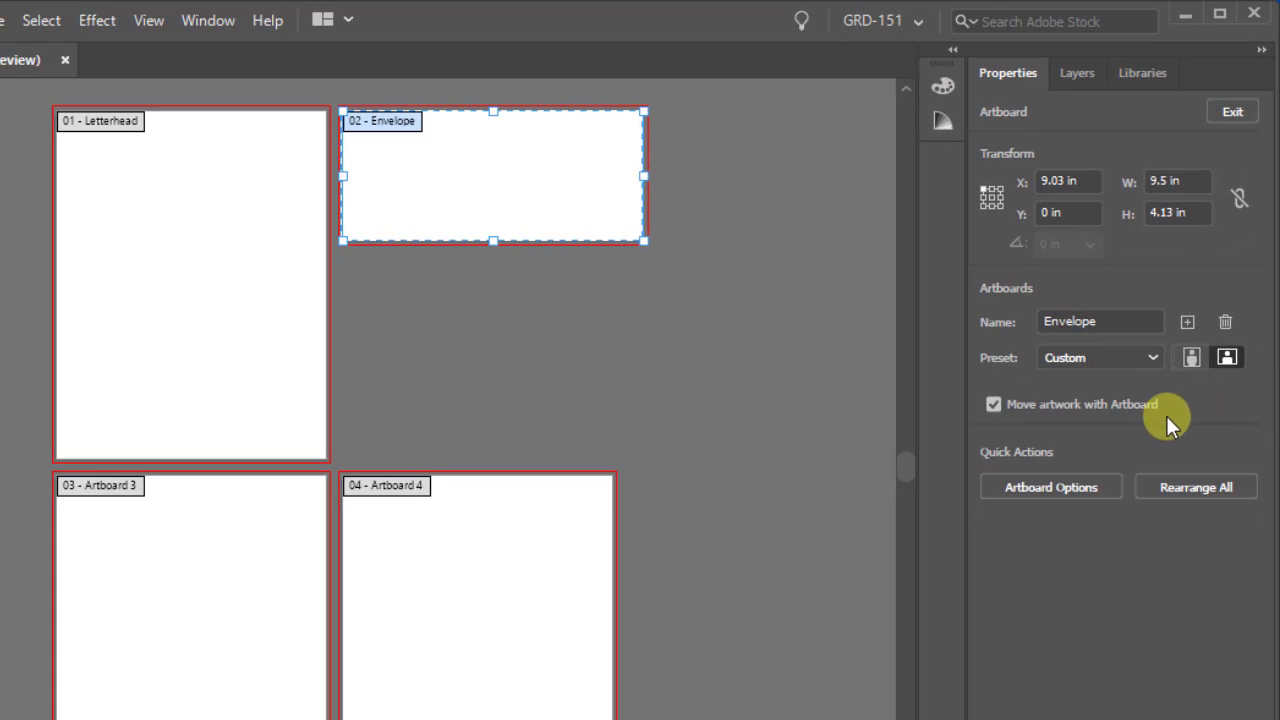
Step: Resize Artboard 3 to business card dimensions, 3.5 in wide and 2 in high
click(199, 529)
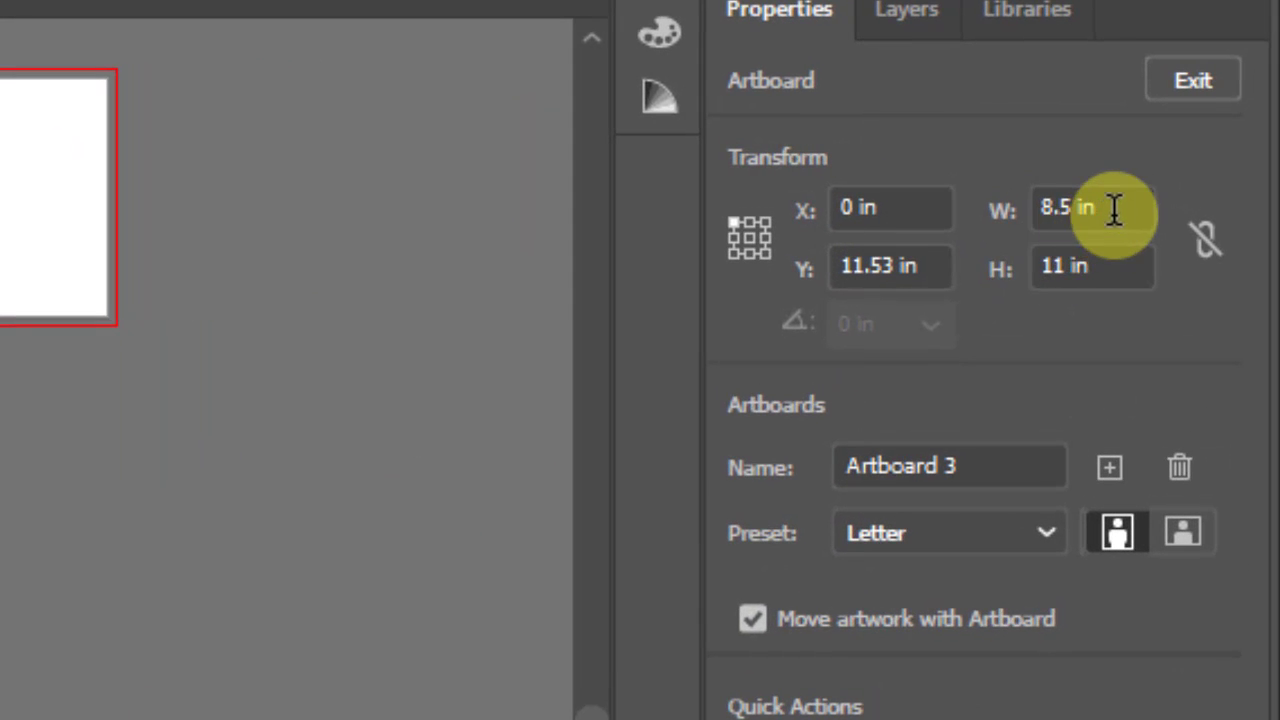
click(1113, 210)
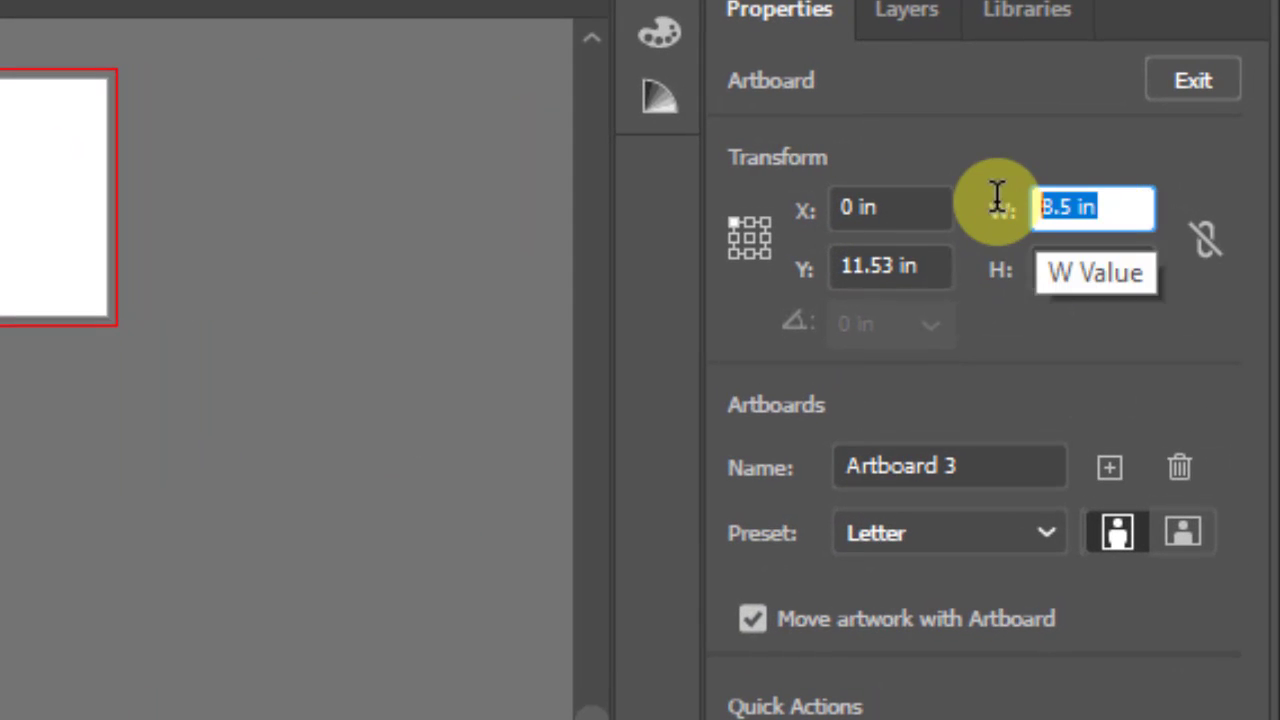
text(3.)
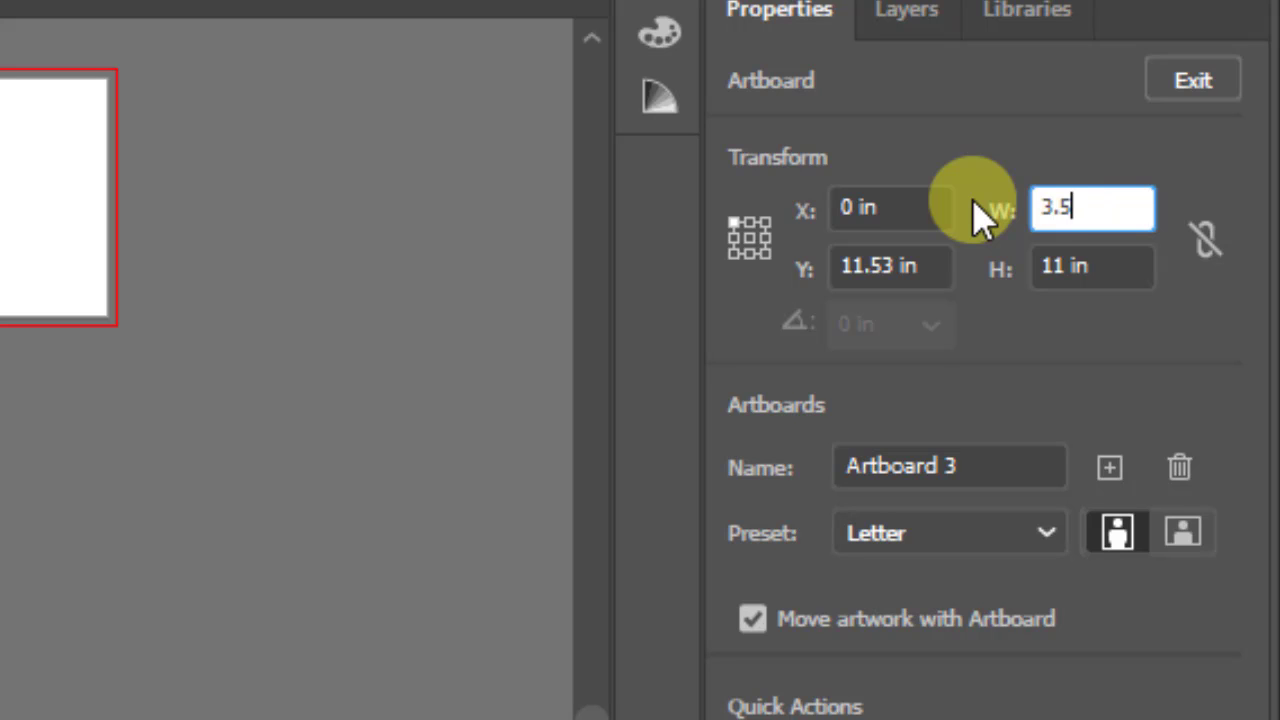
text(5)
click(1120, 266)
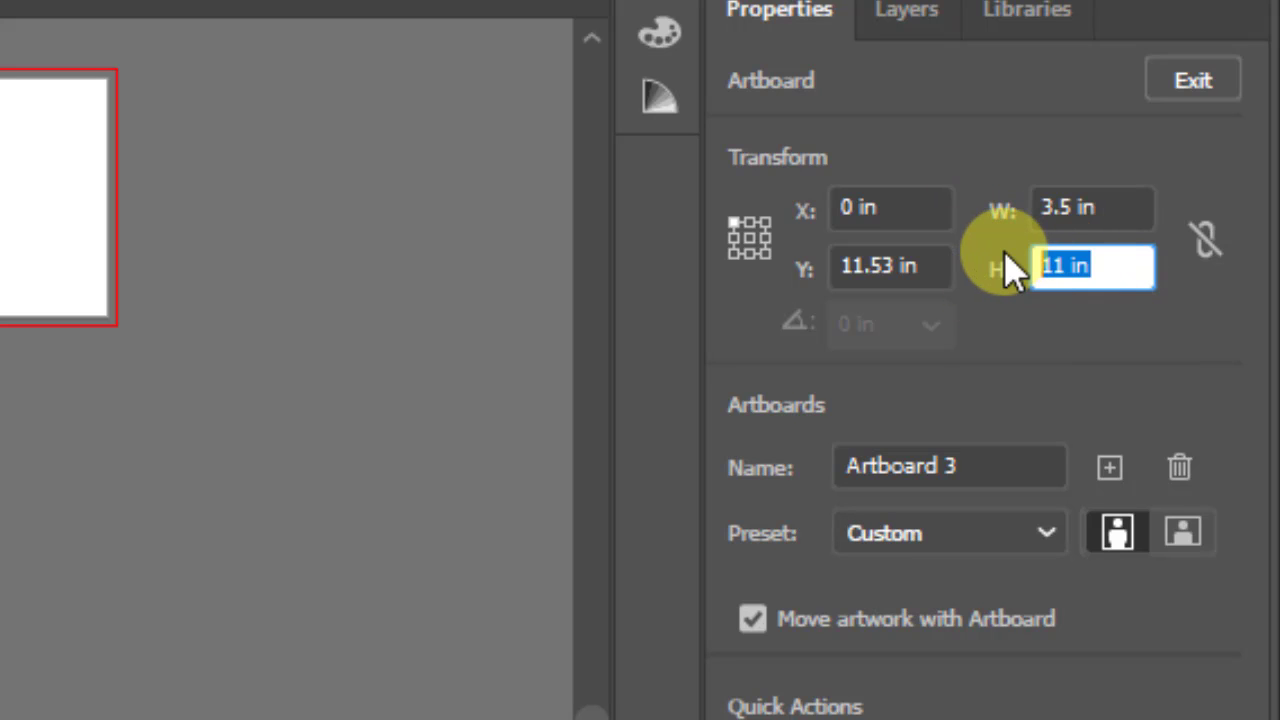
text(2)
key(Return)
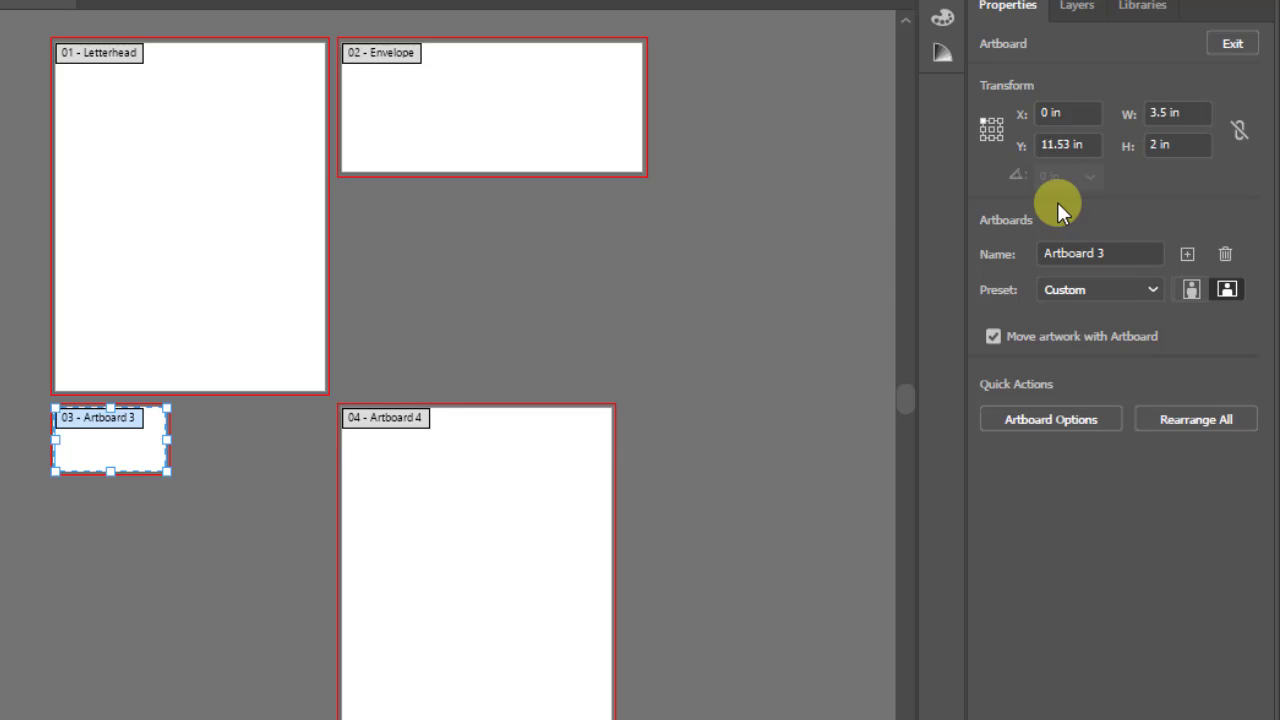
Step: Change Artboard 3 to a vertical card format, 2 in wide and 3.5 in high
click(1191, 117)
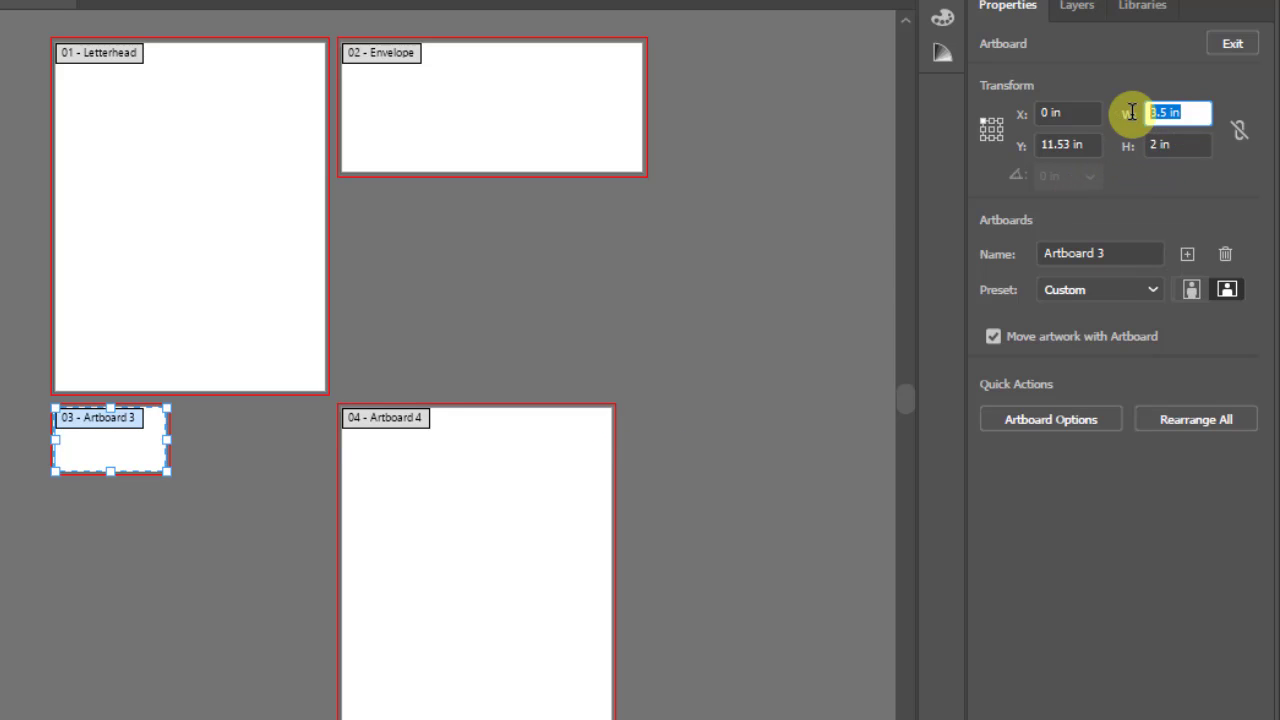
text(2)
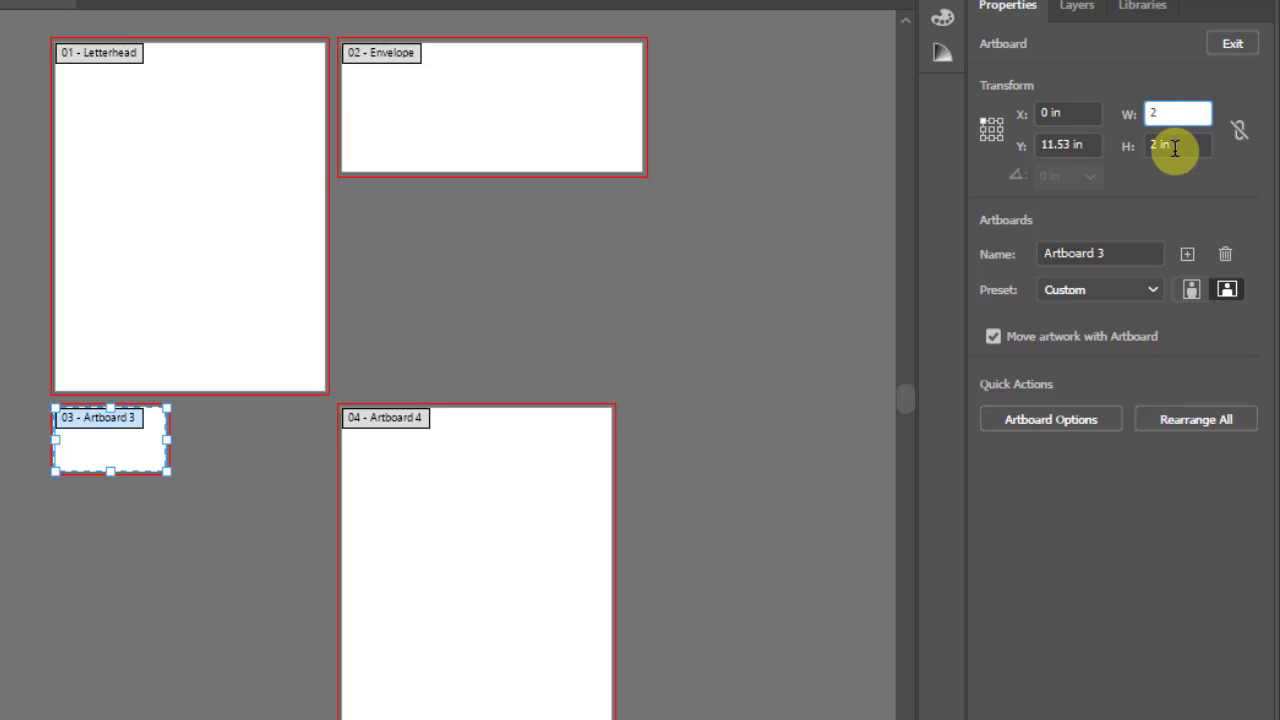
key(Tab)
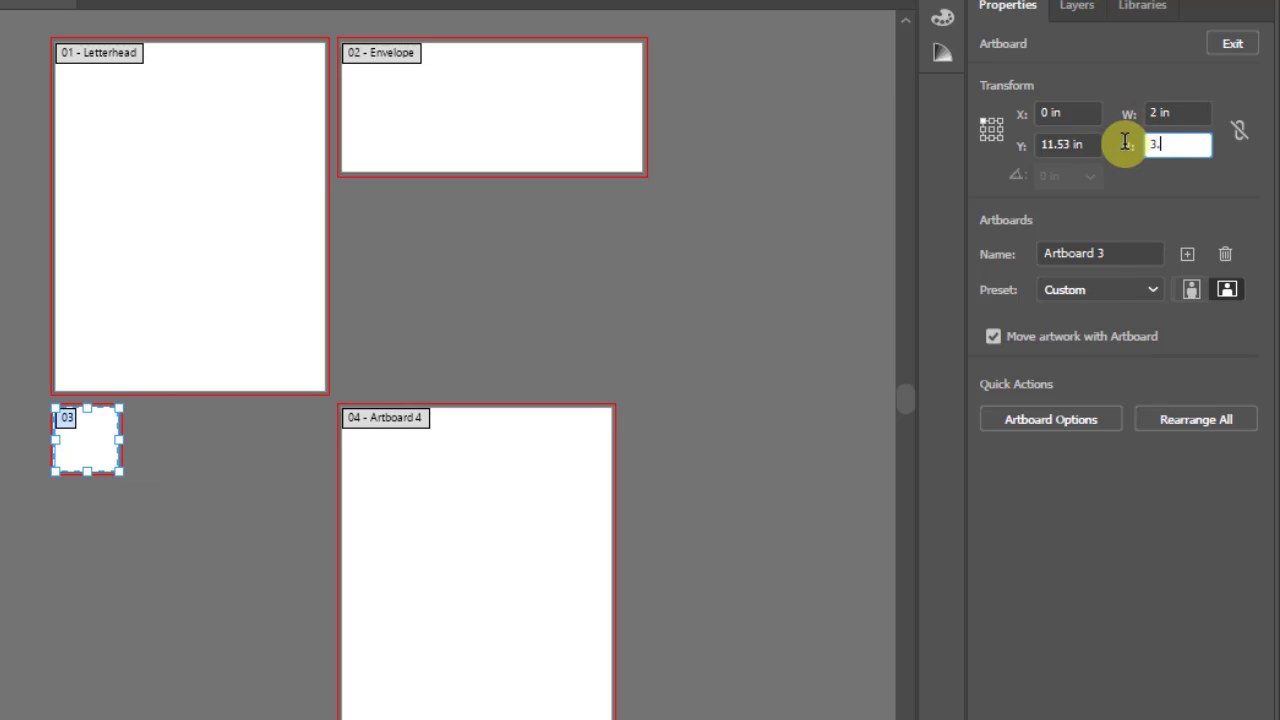
key(Return)
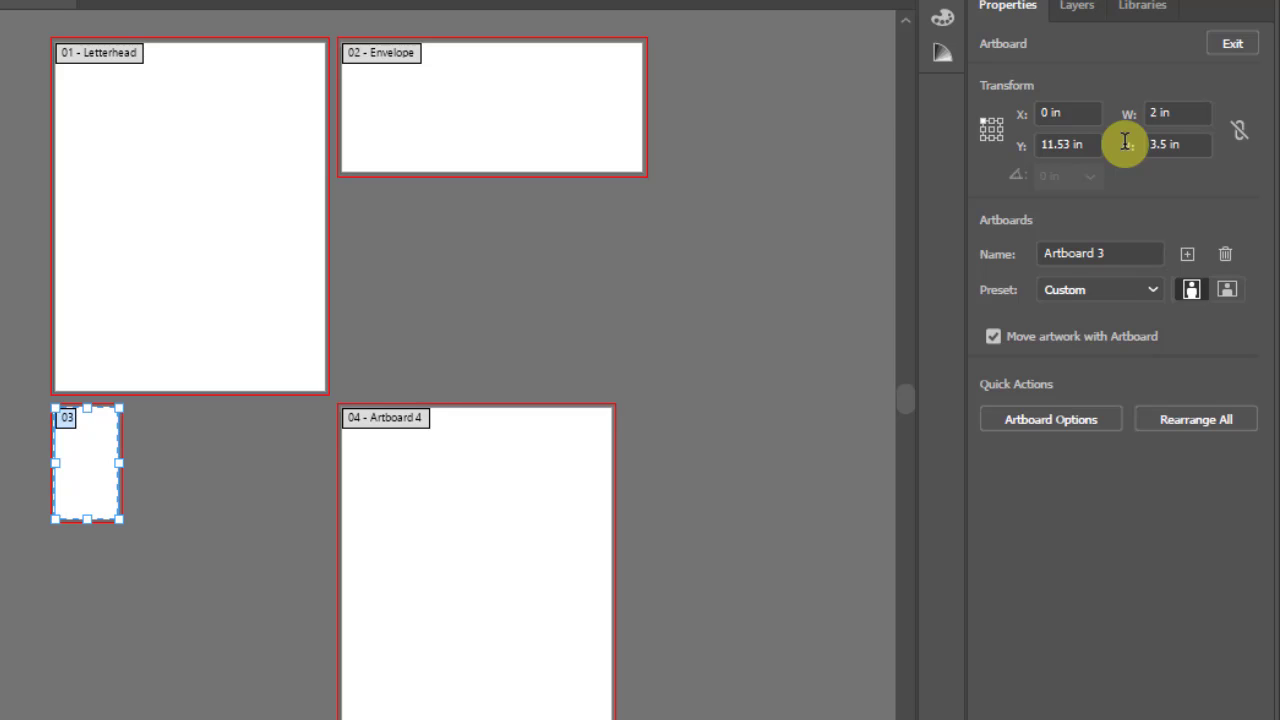
Step: Return Artboard 3 to the horizontal card format, 3.5 in wide and 2 in high
click(1131, 104)
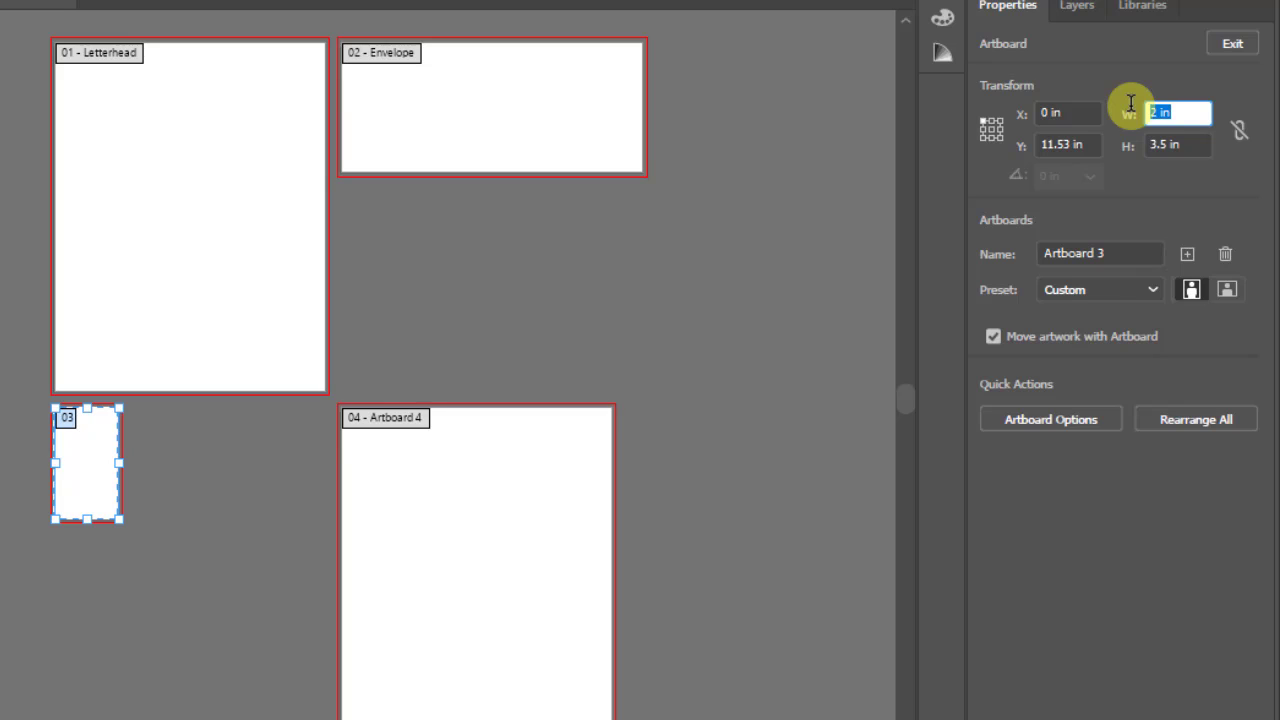
text(3.5)
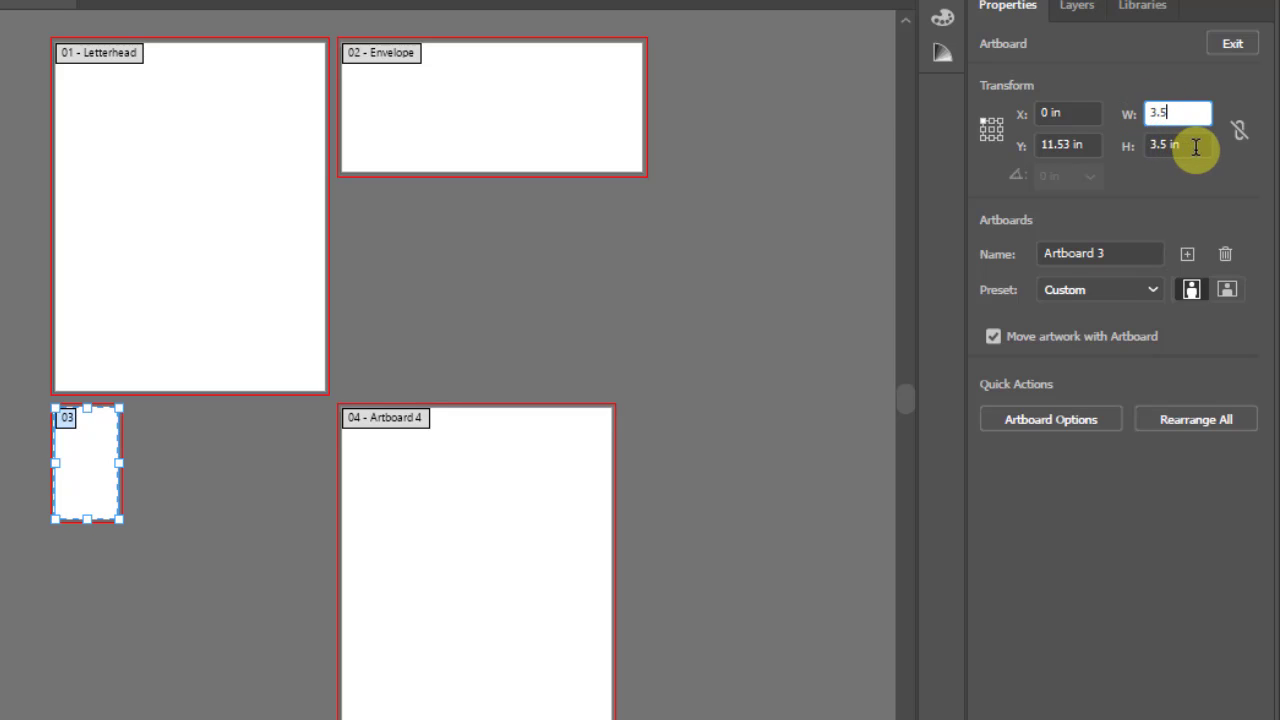
click(1116, 142)
text(2.)
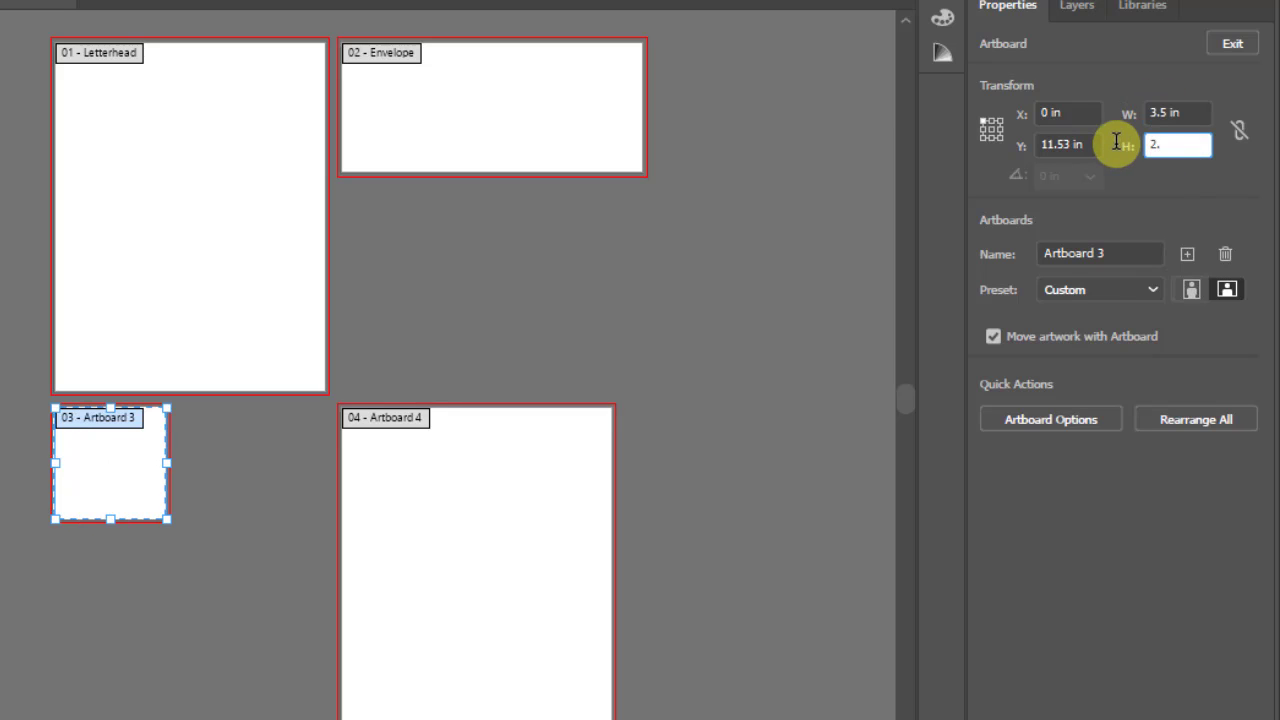
text(0)
key(Return)
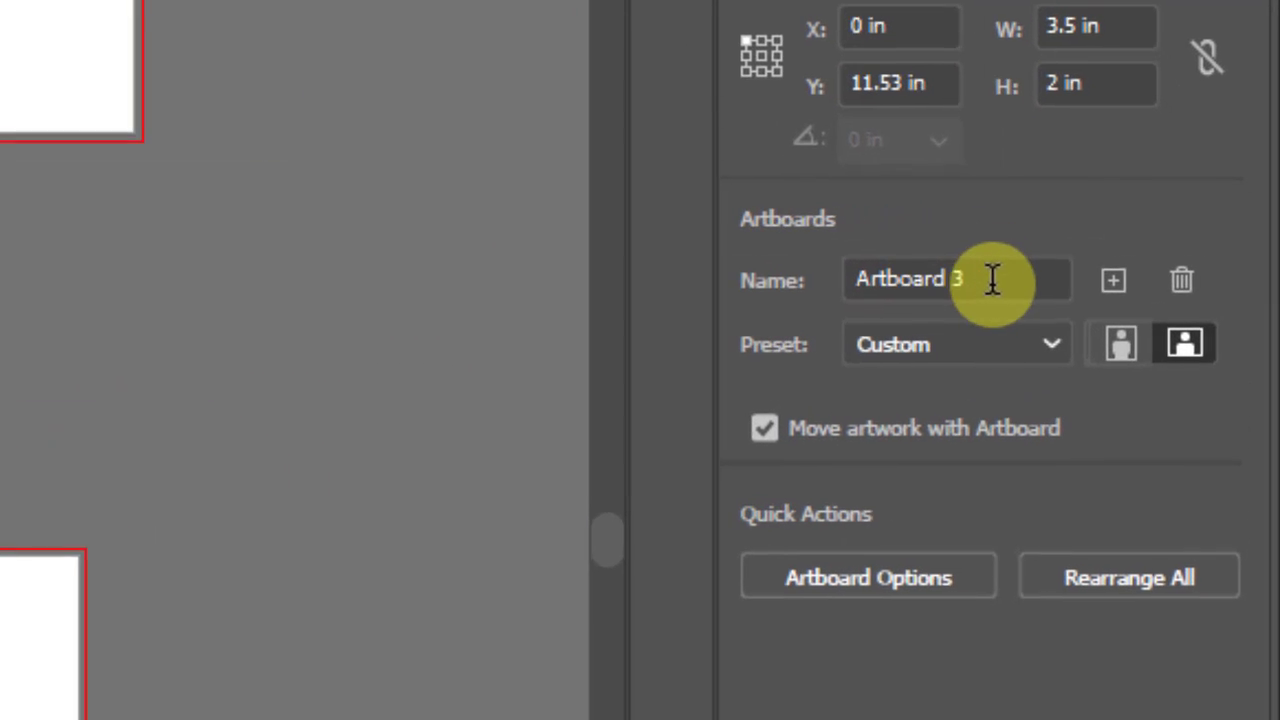
Step: Rename Artboard 3 as Business Card Back
click(992, 280)
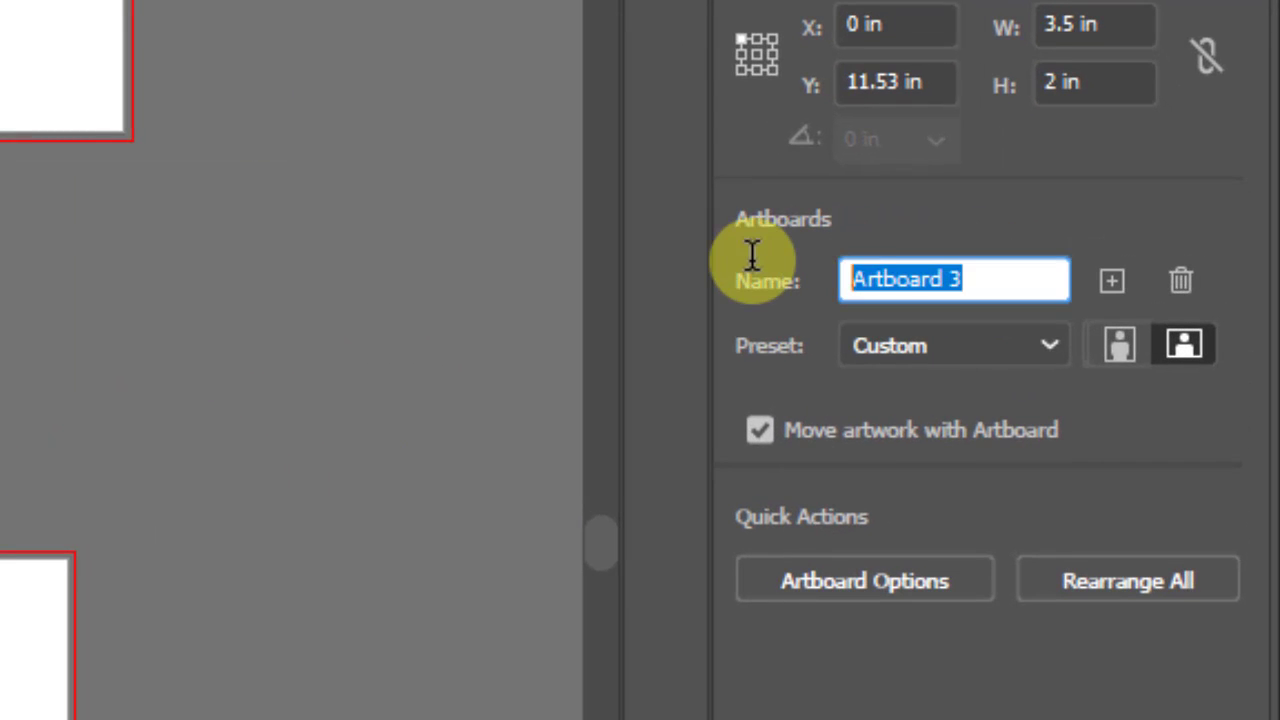
text(B)
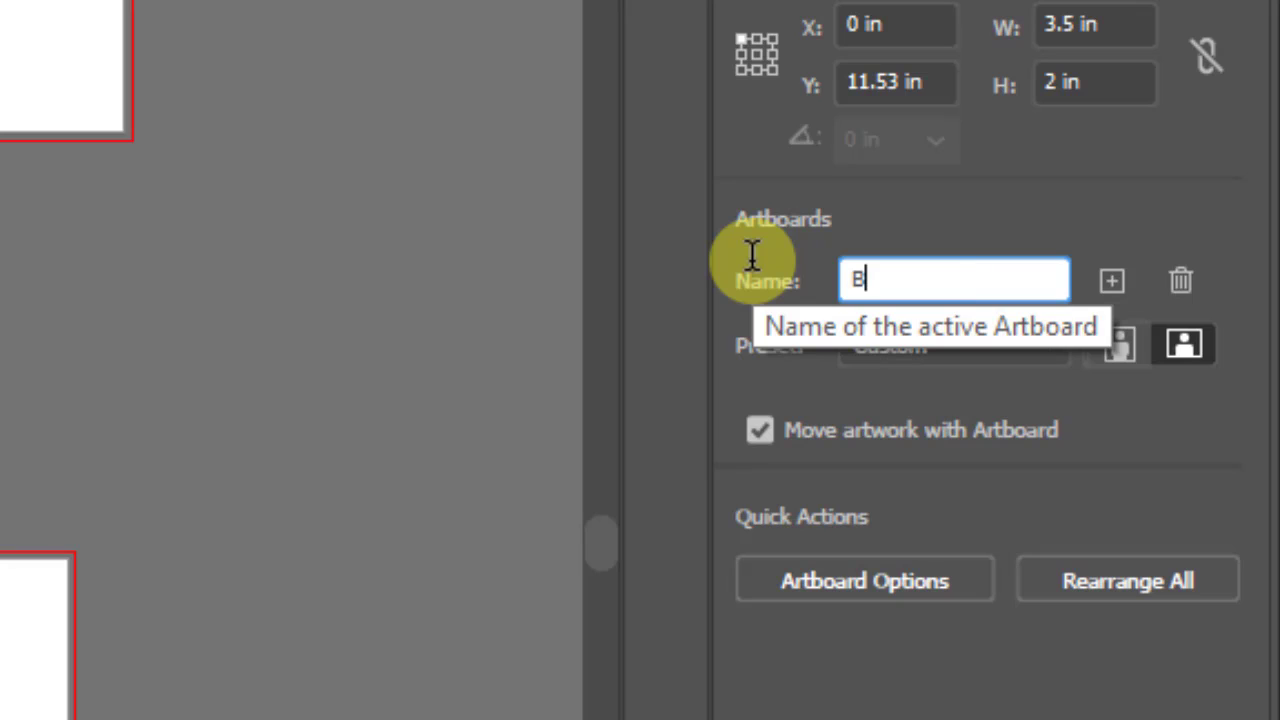
text(usiness Card Back)
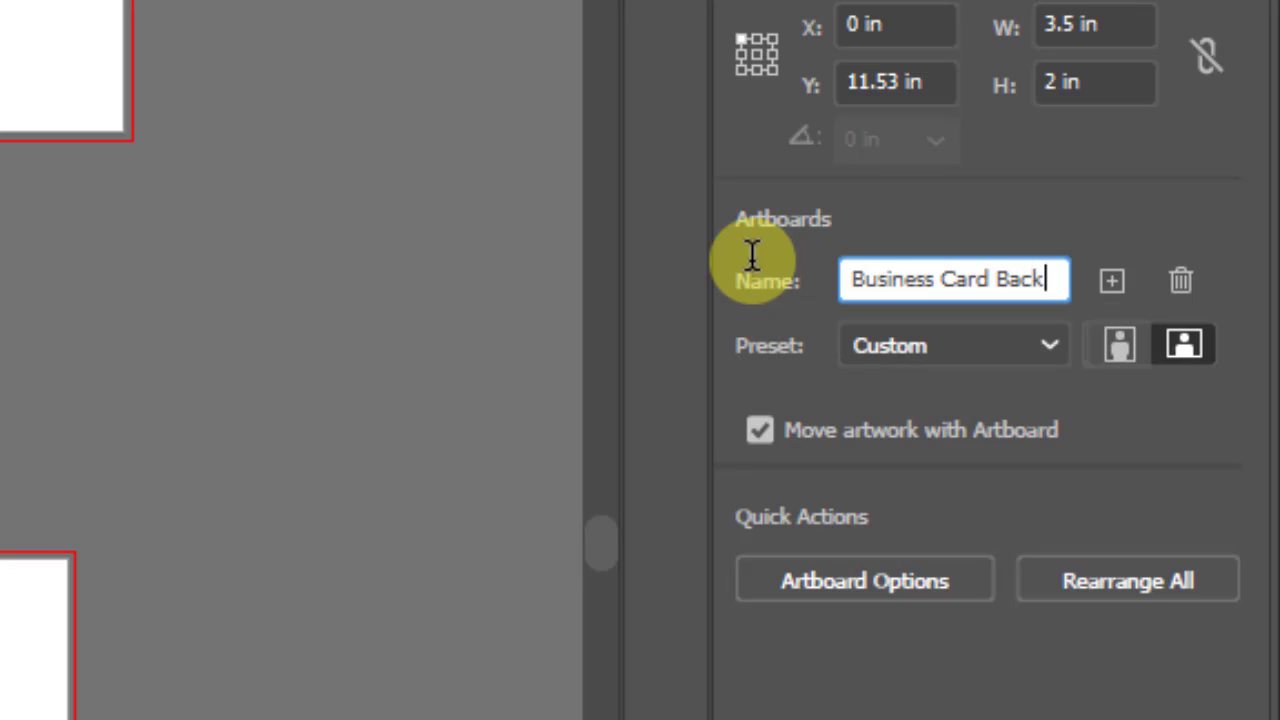
key(Return)
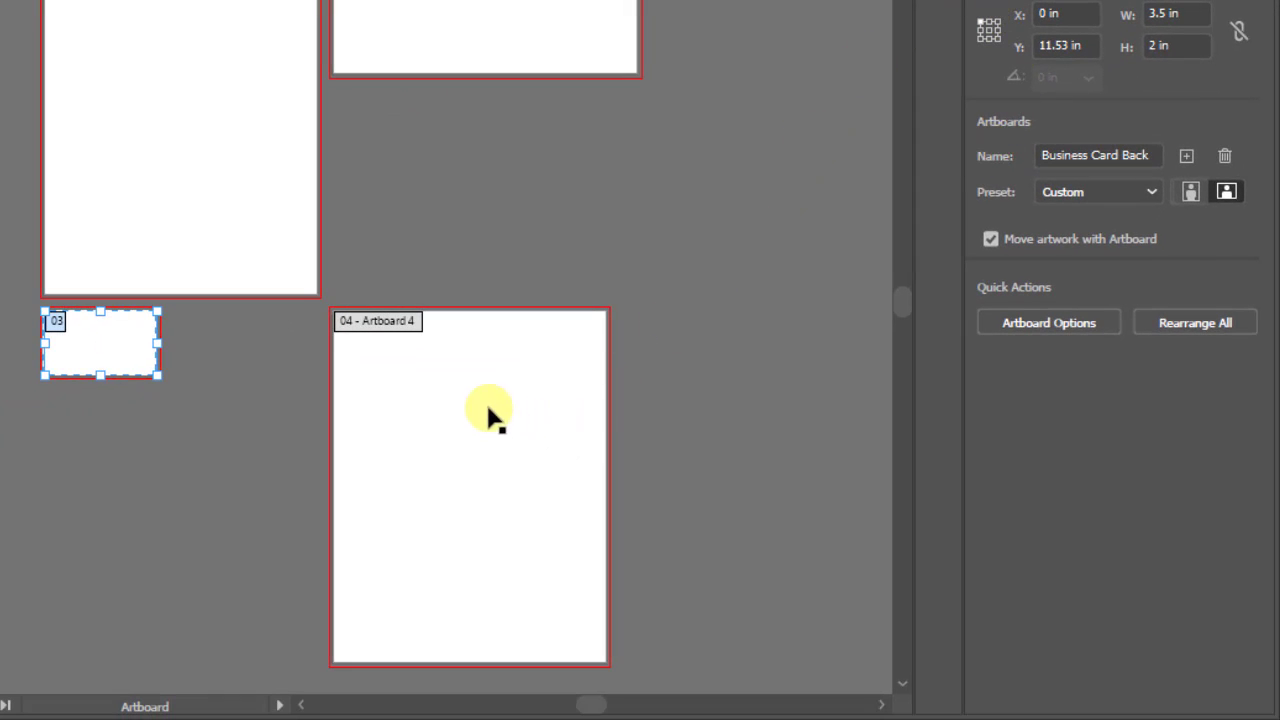
Step: Resize Artboard 4 to business card dimensions, 3.5 in wide and 2 in high
click(449, 370)
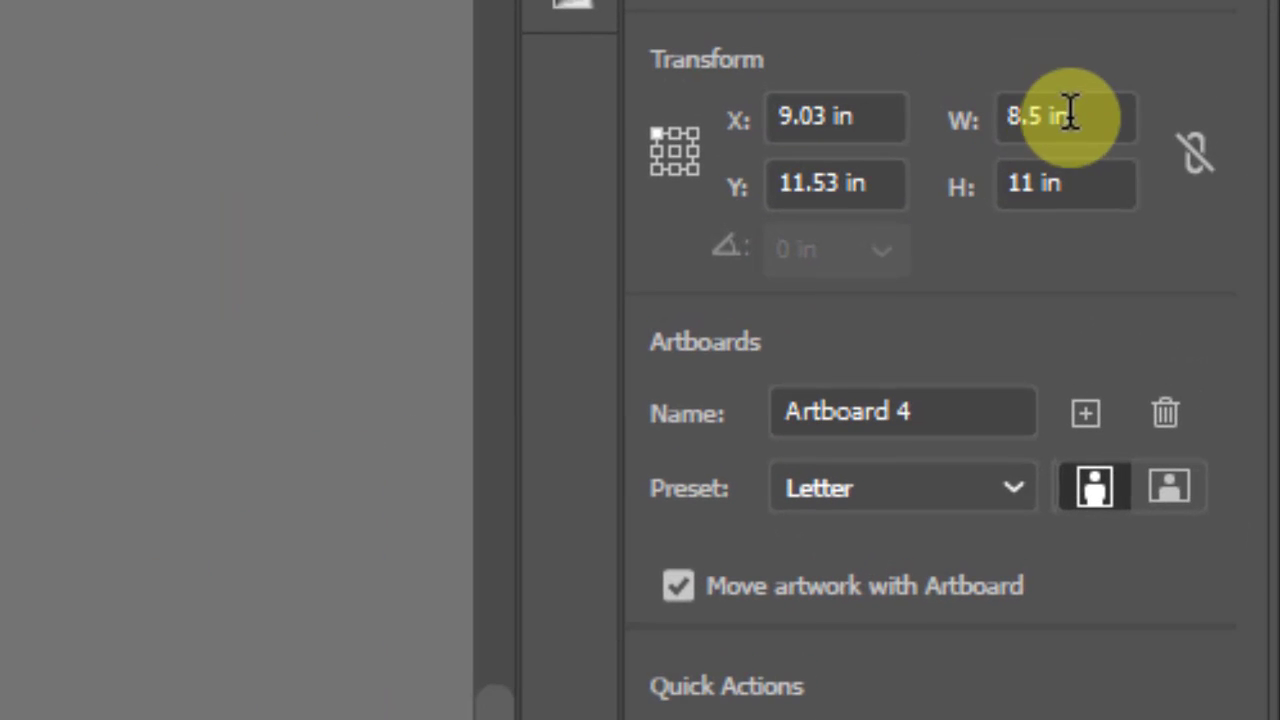
drag(1176, 12, 1129, 17)
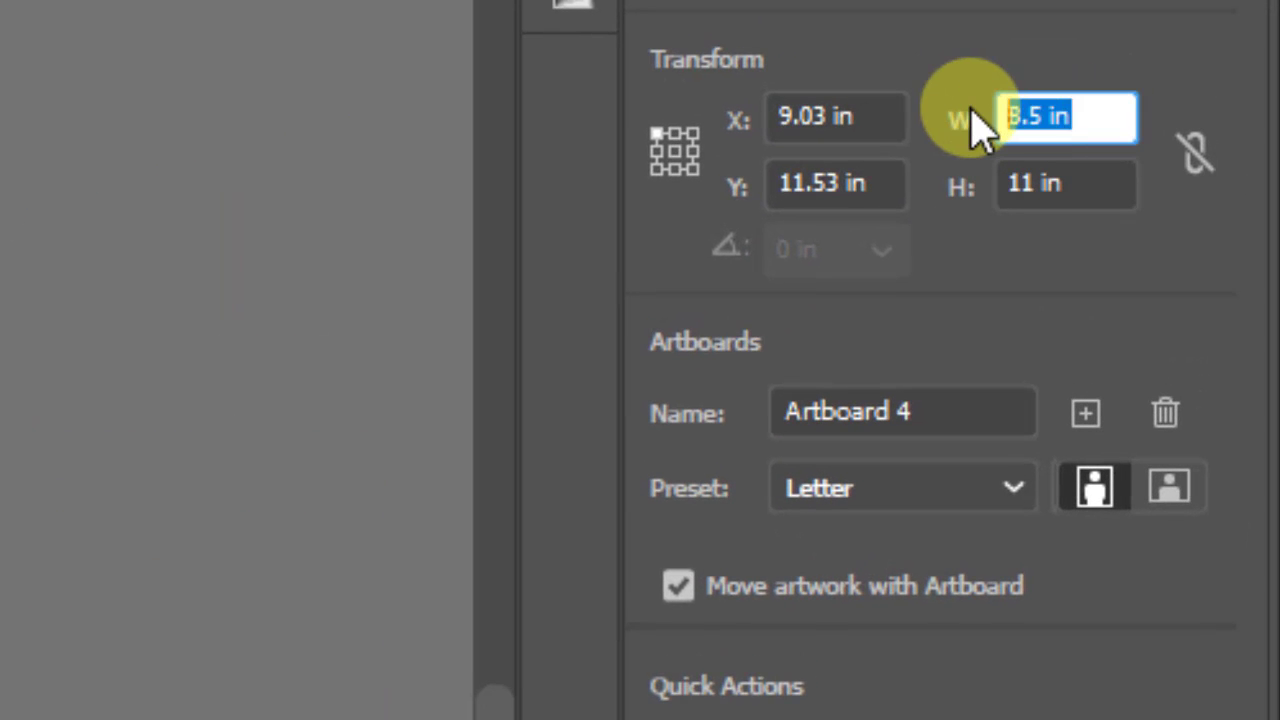
text(3.5)
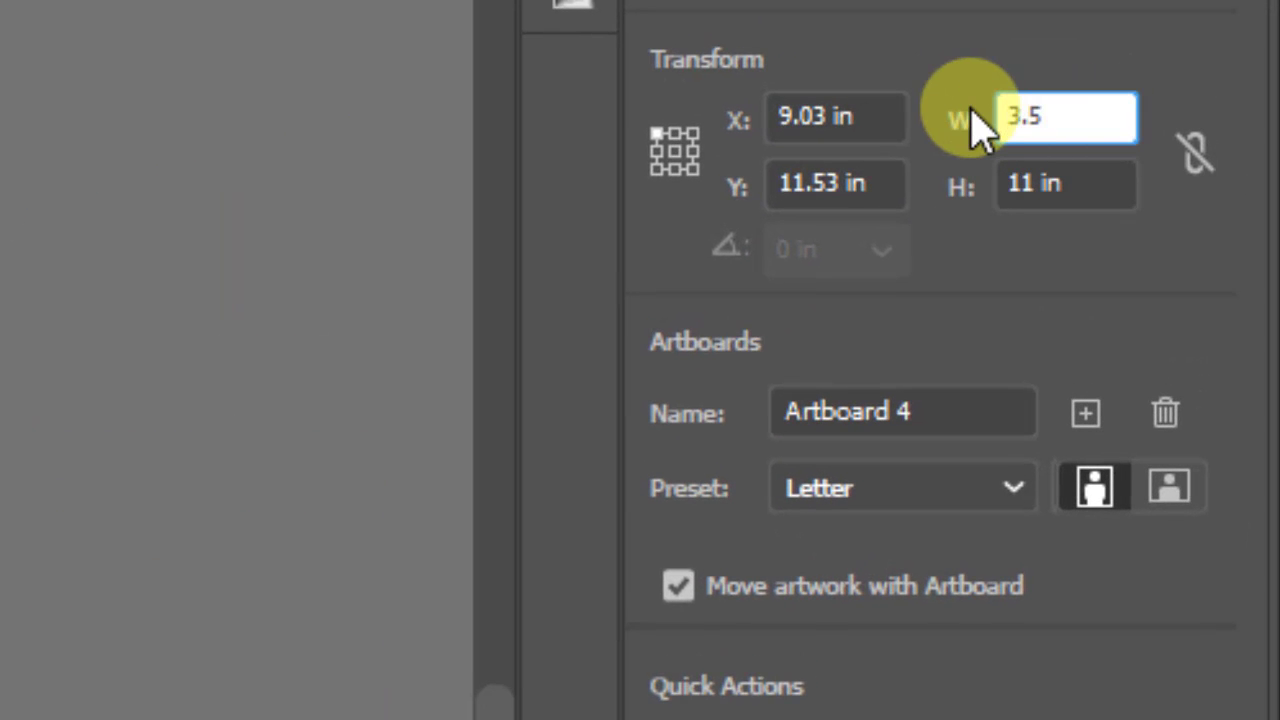
key(Tab)
text(2)
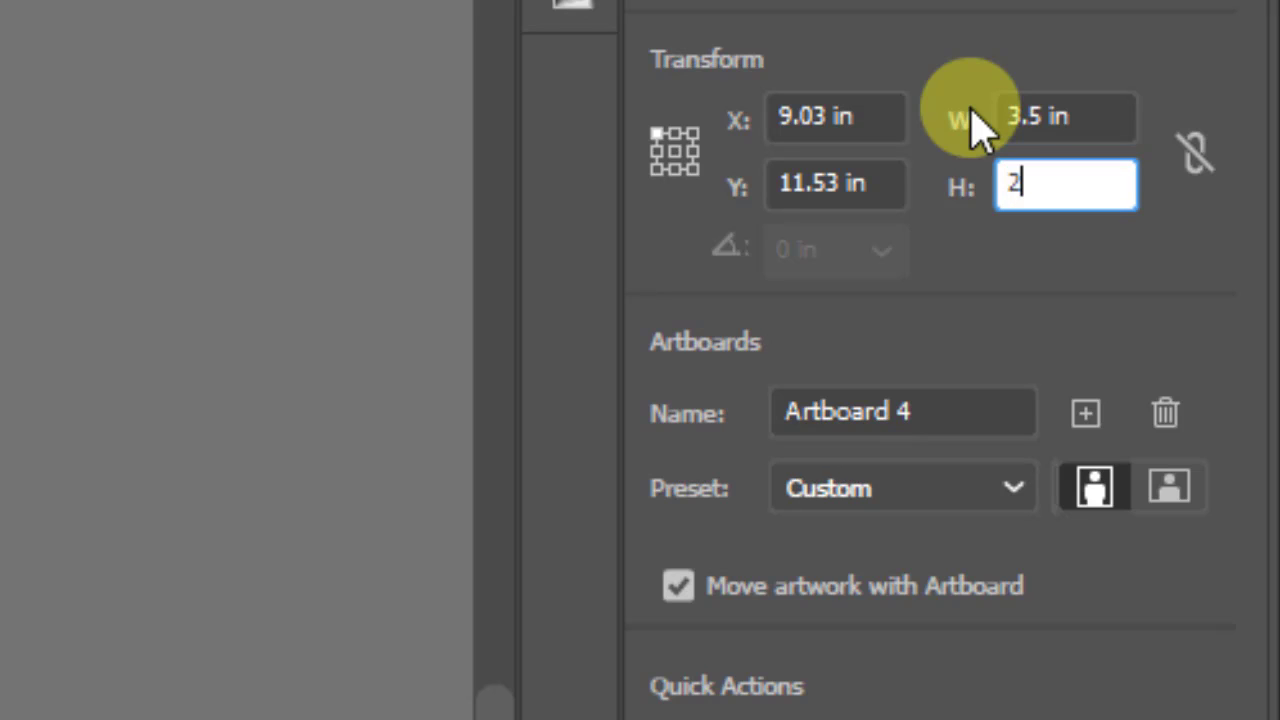
key(Return)
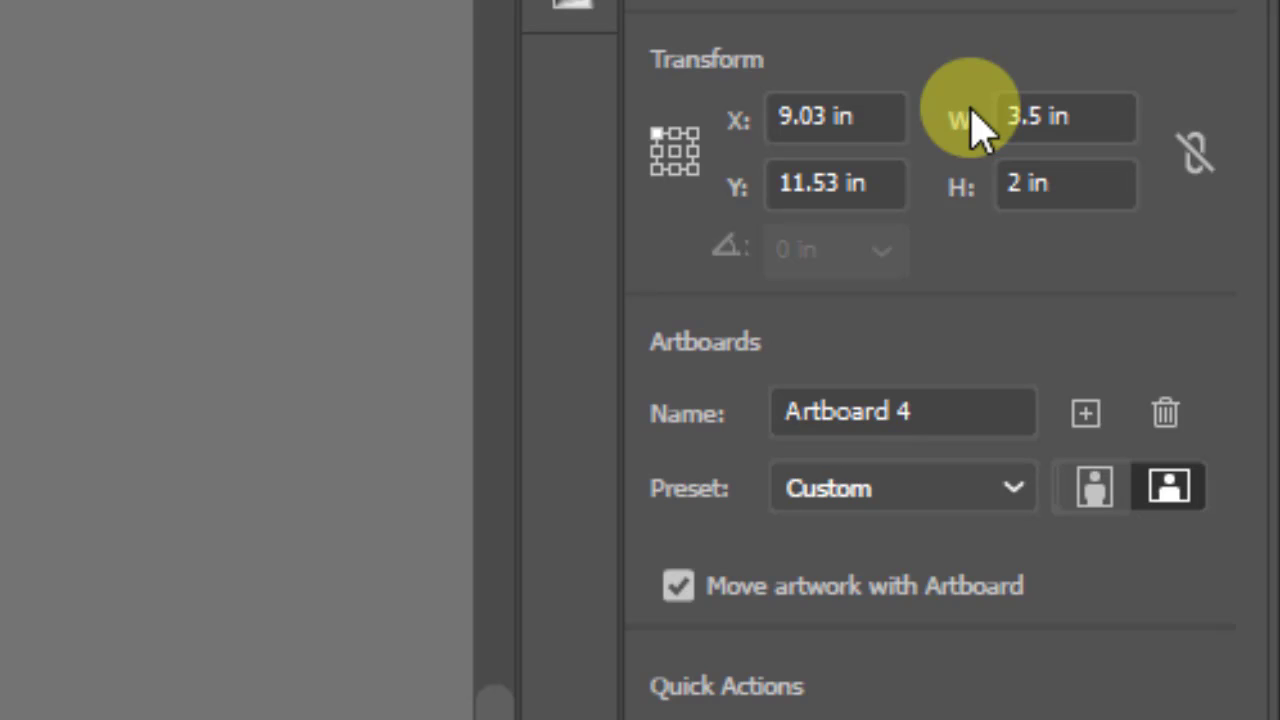
Step: Rename Artboard 4 as Business Card Front
click(970, 413)
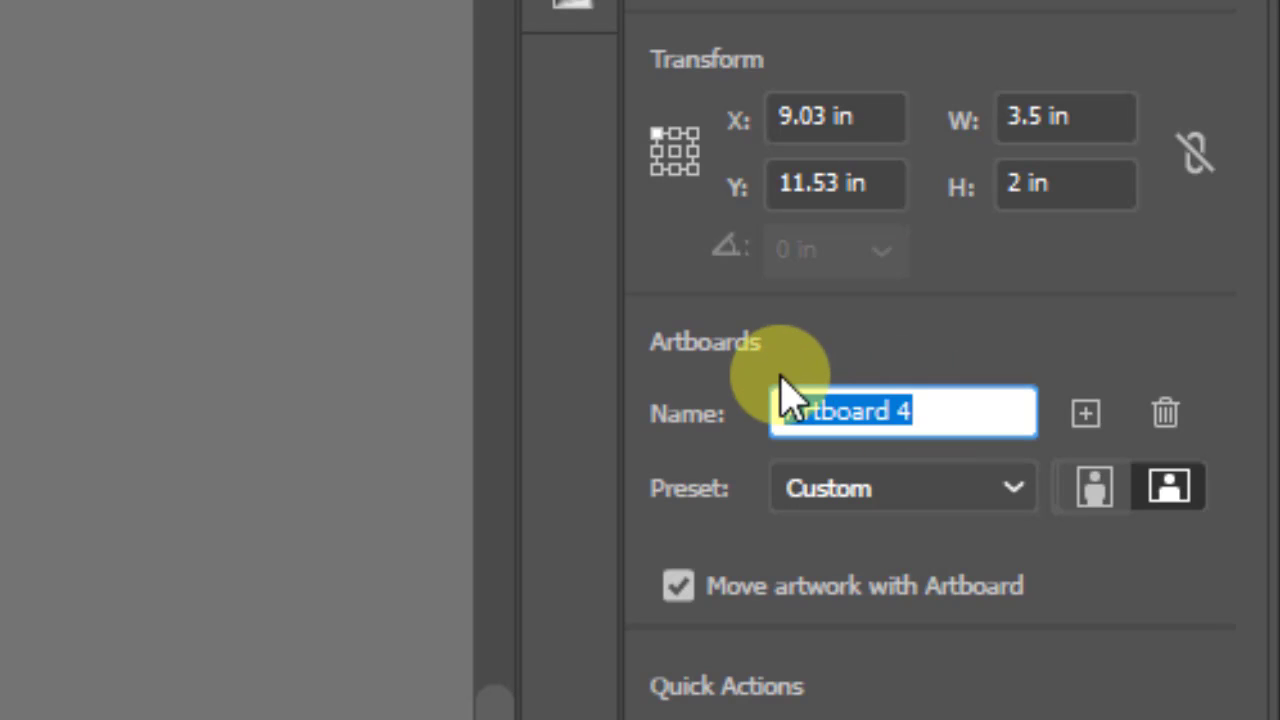
text(Business)
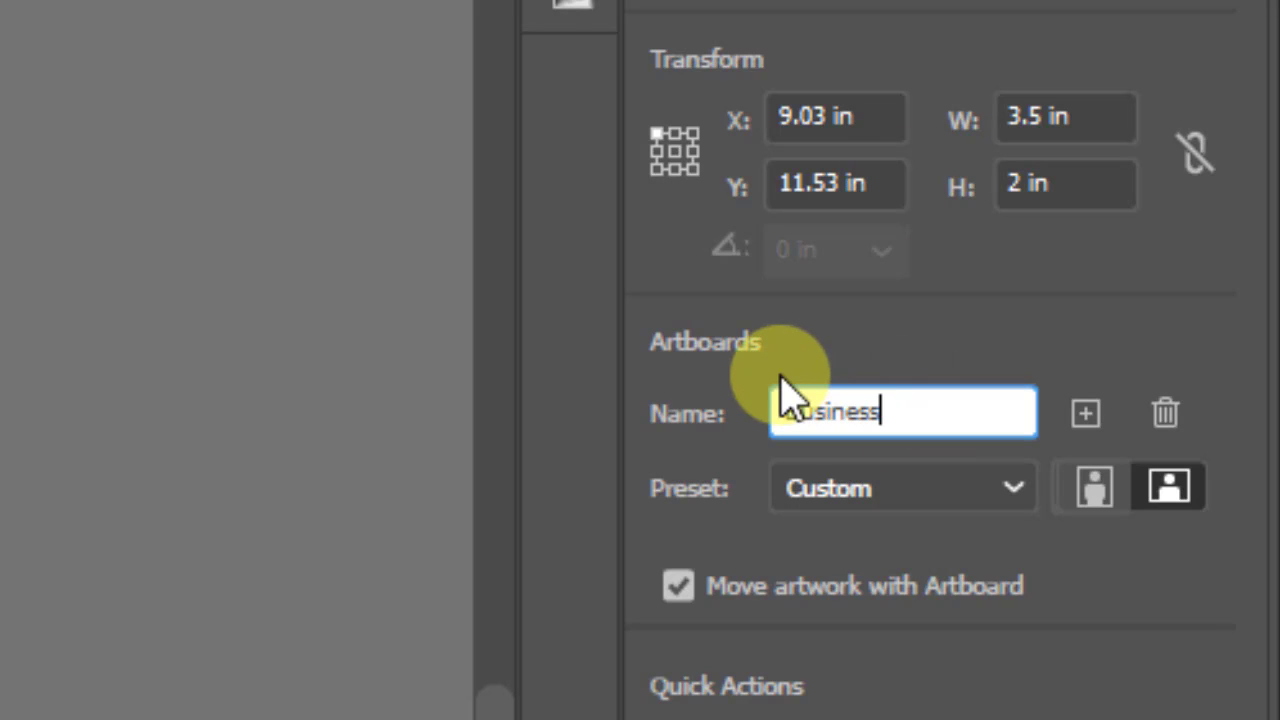
text( Card Front)
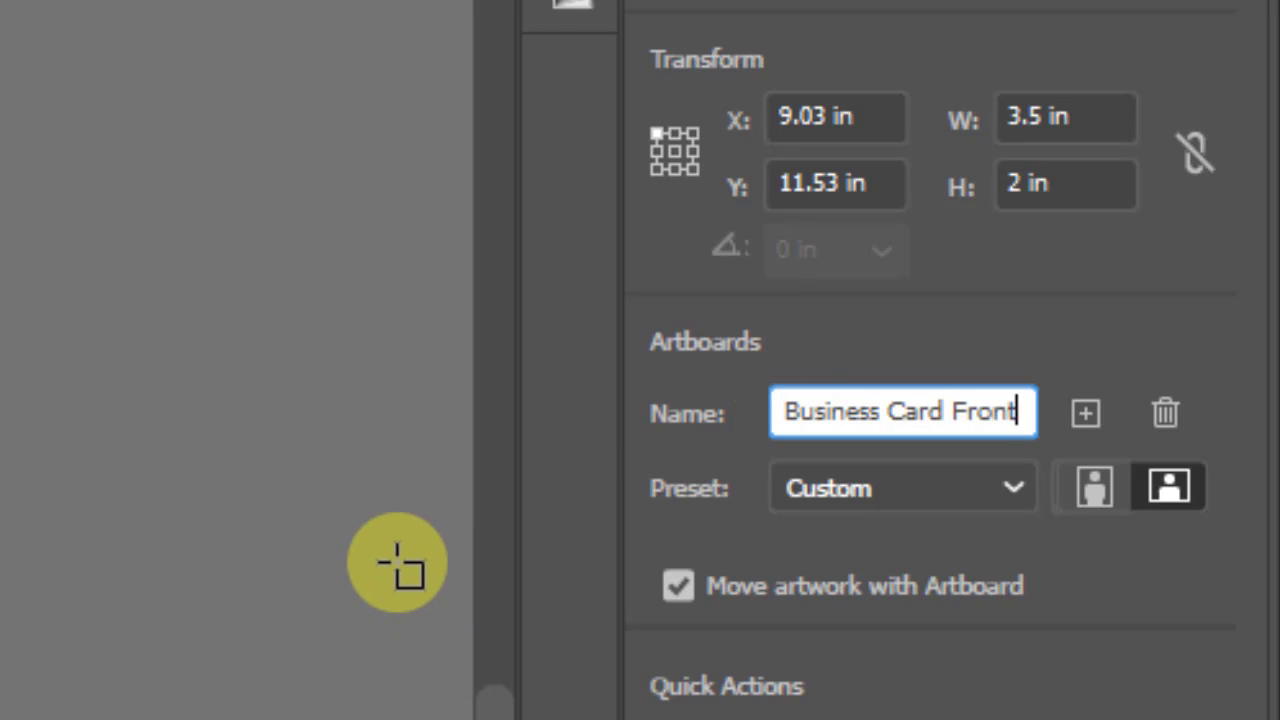
key(Return)
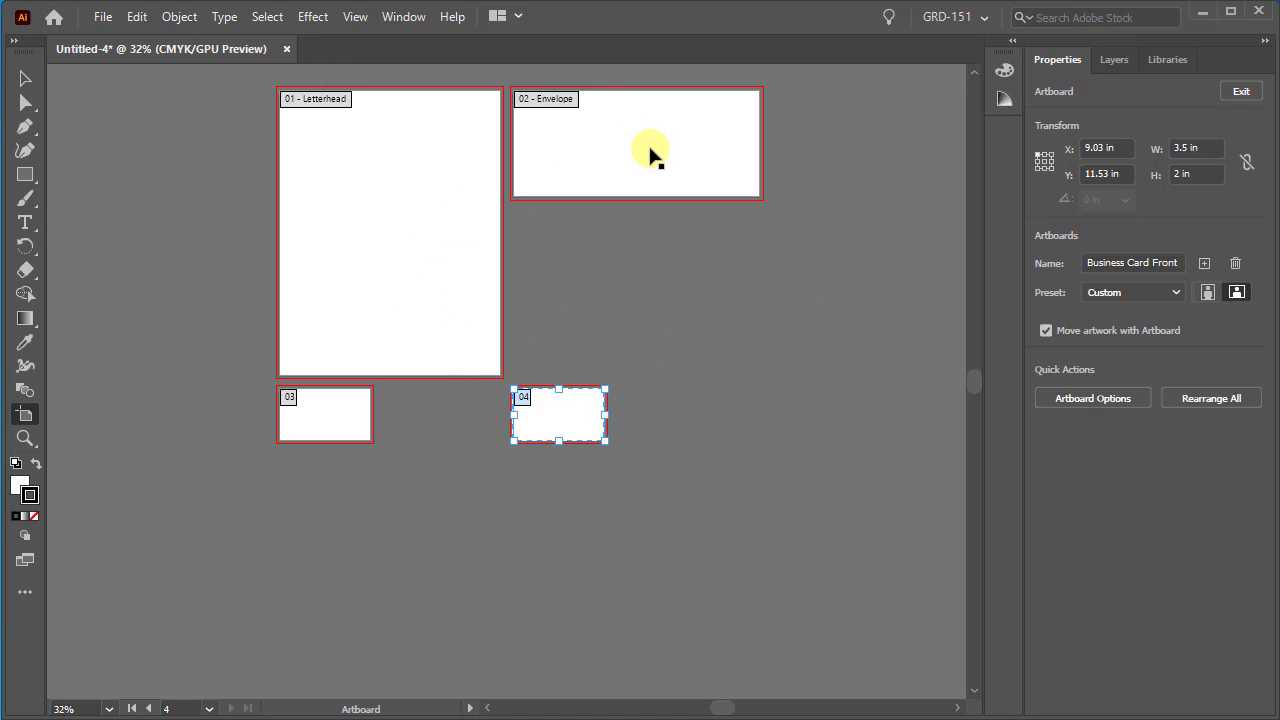
Step: Move both business card artboards into the space below the Envelope artboard, with Business Card Back to the left of Business Card Front
drag(557, 408, 583, 297)
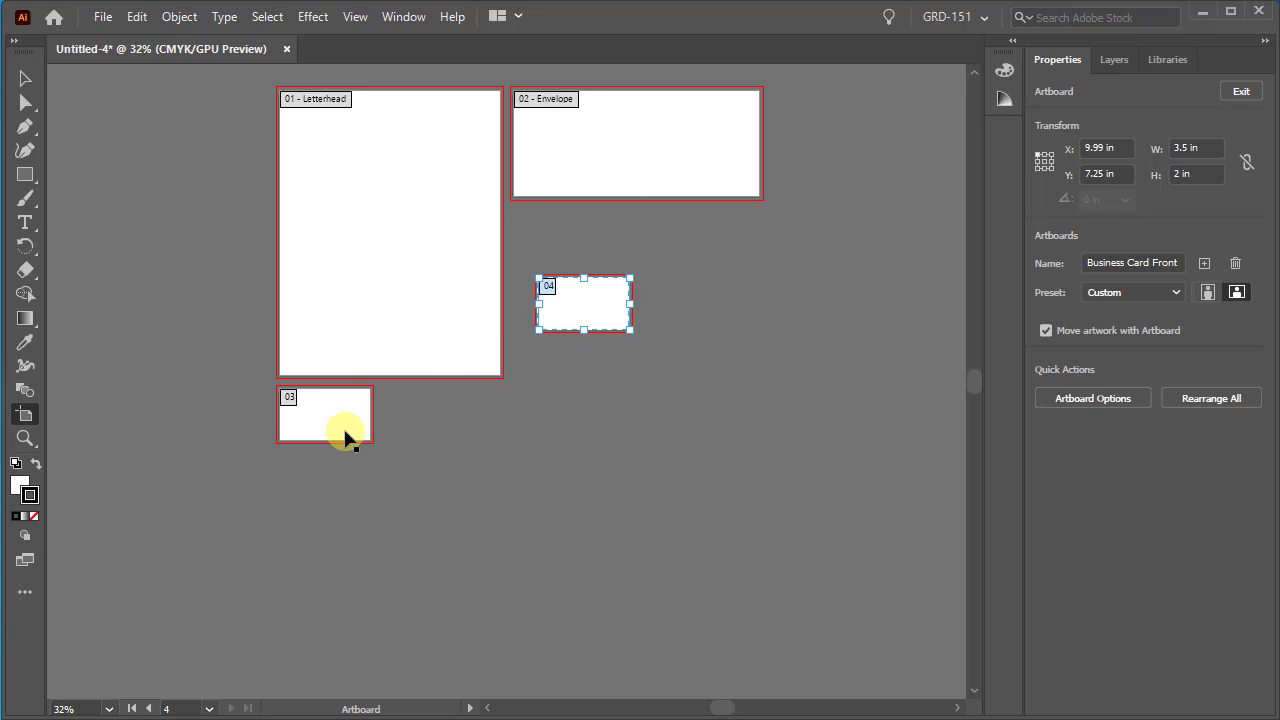
click(346, 437)
drag(338, 418, 571, 380)
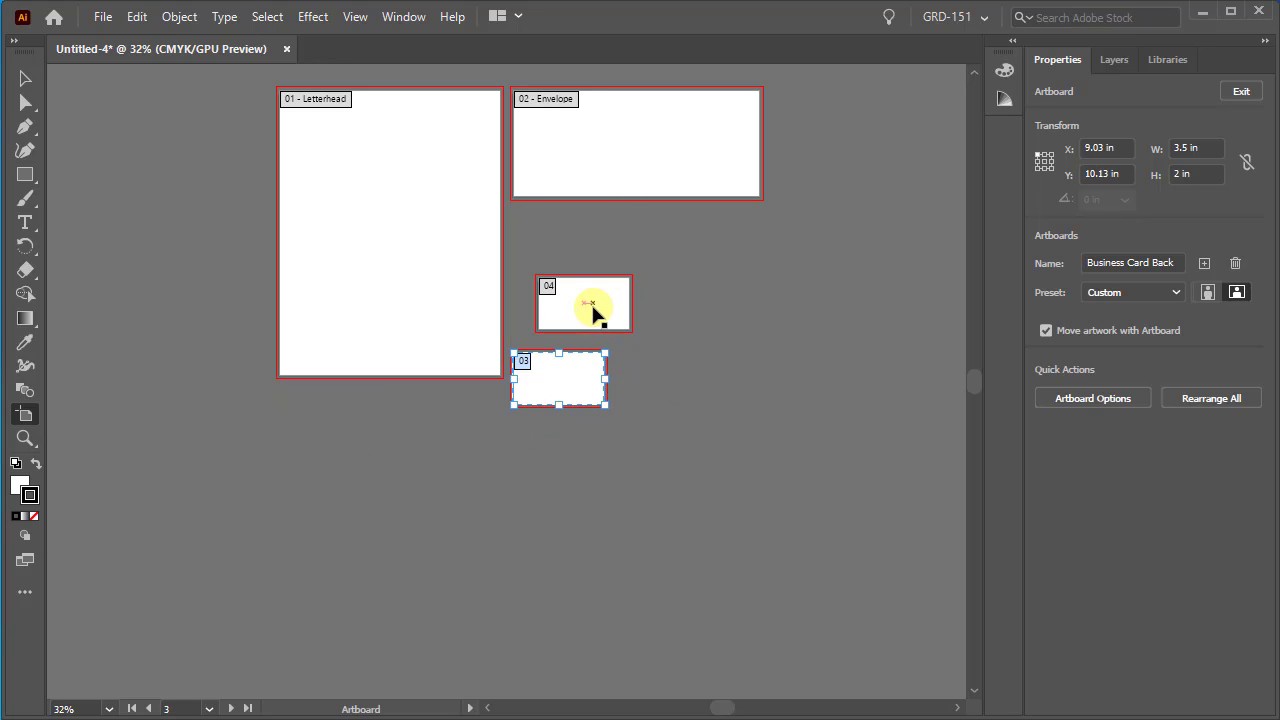
drag(594, 314, 719, 307)
drag(560, 394, 569, 303)
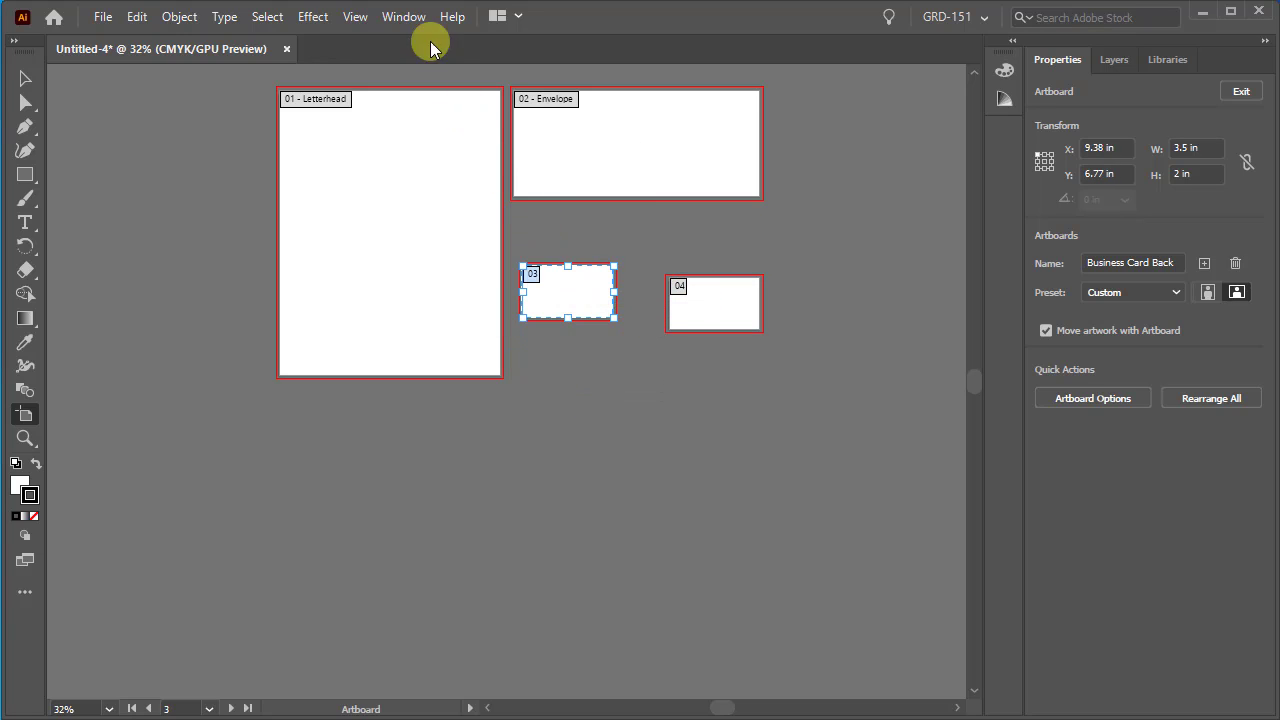
Step: Align Business Card Back under the Envelope's left edge at about X 9.03, Y 4.99 in, with Business Card Front level beside it at about X 13.15 in
click(355, 18)
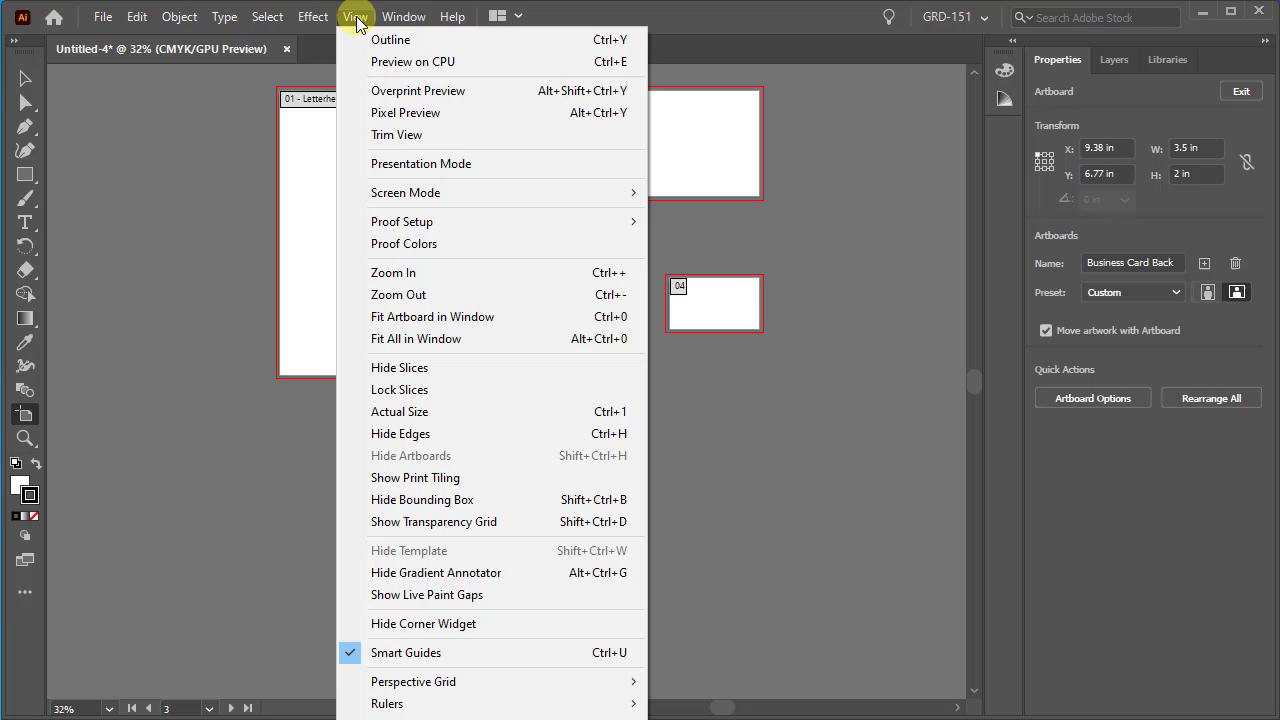
click(398, 339)
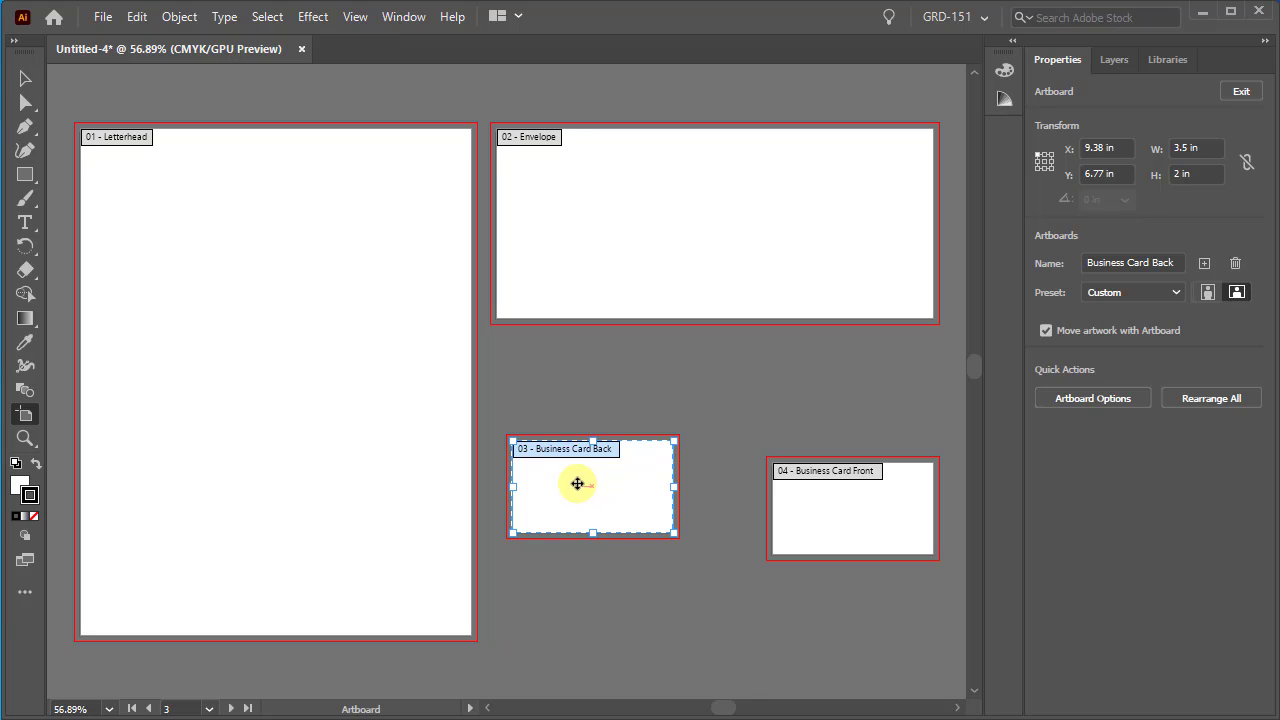
drag(577, 484, 569, 400)
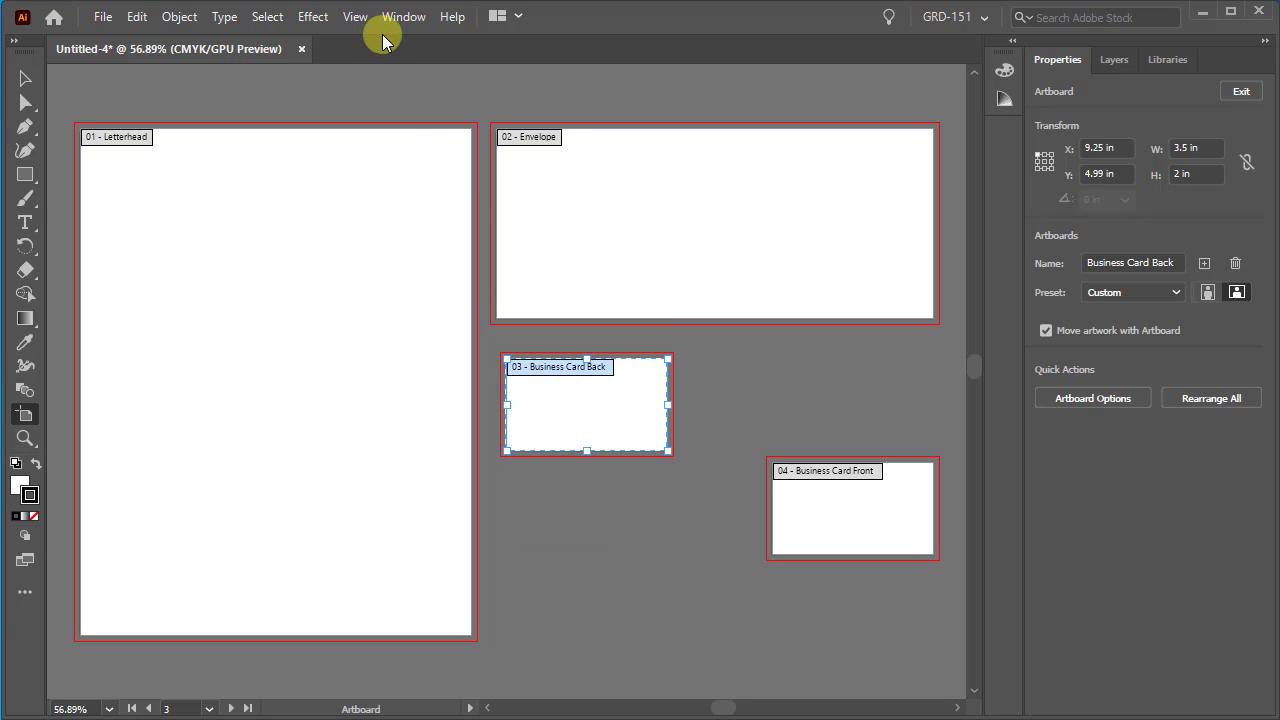
click(356, 18)
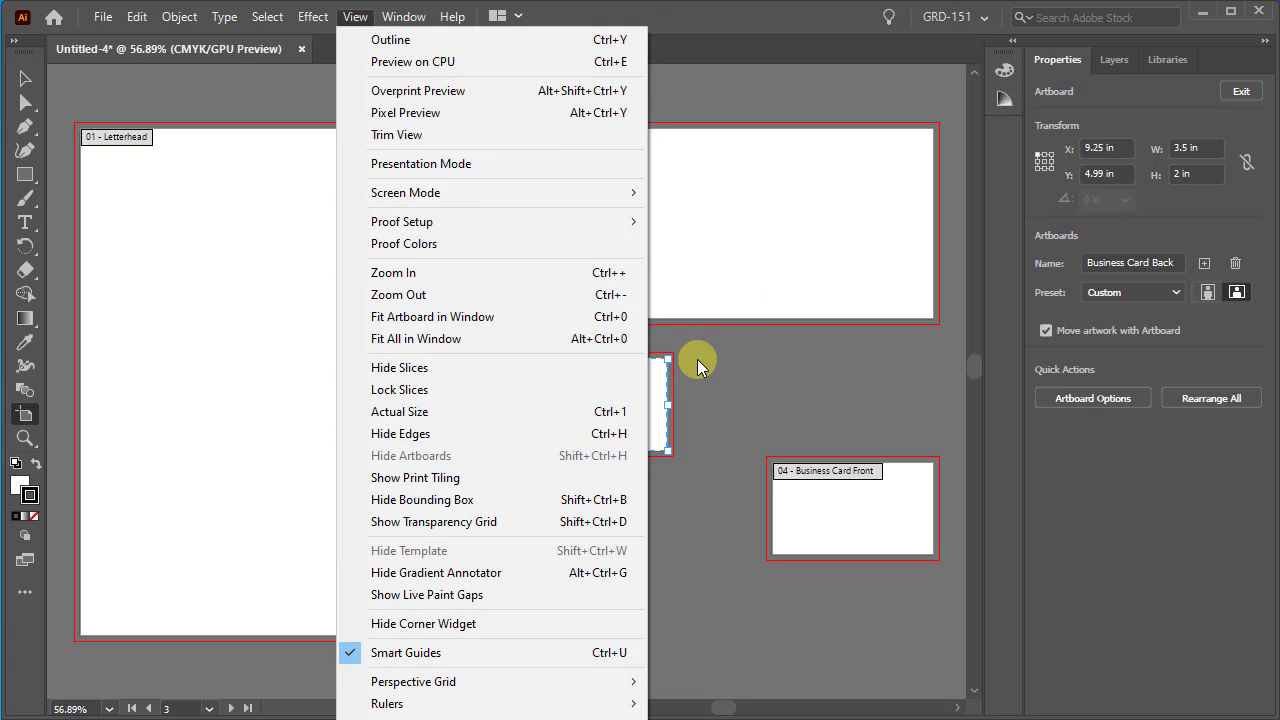
click(664, 374)
drag(614, 378, 580, 378)
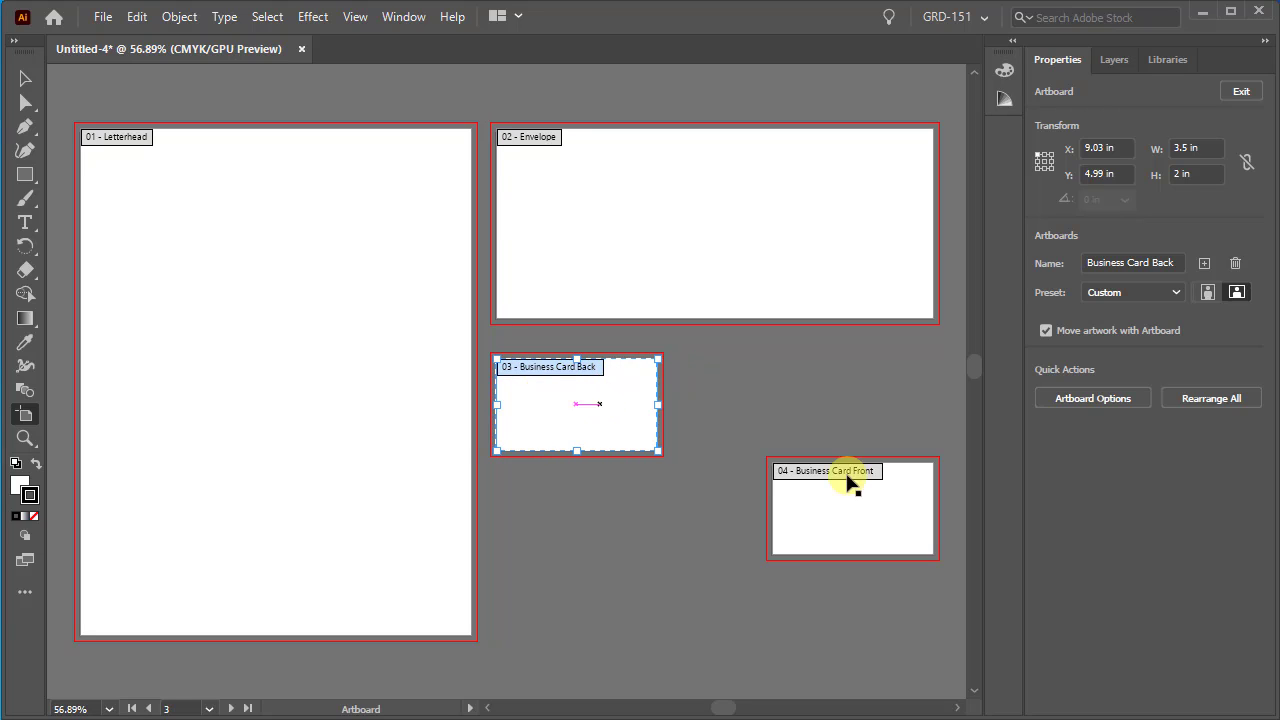
drag(849, 477, 760, 385)
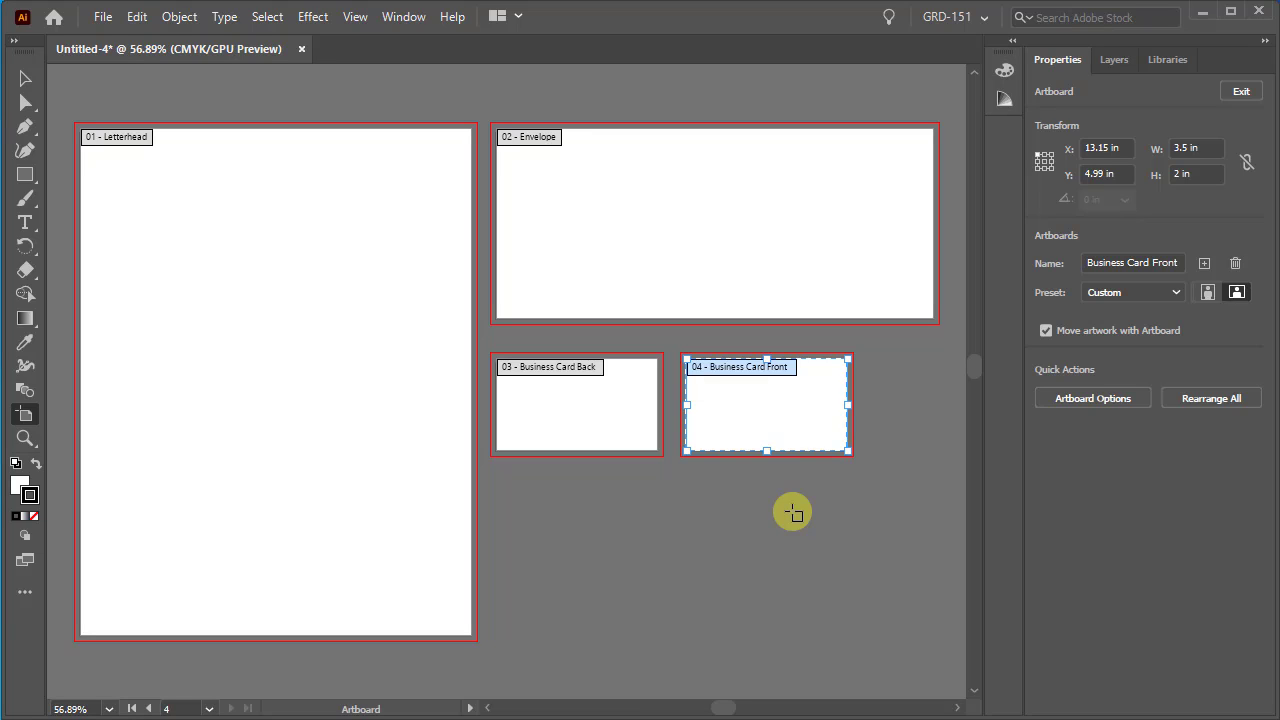
Step: Bring up the list of all artboards and place it over the canvas between the Letterhead and Envelope artboards
click(408, 18)
click(485, 279)
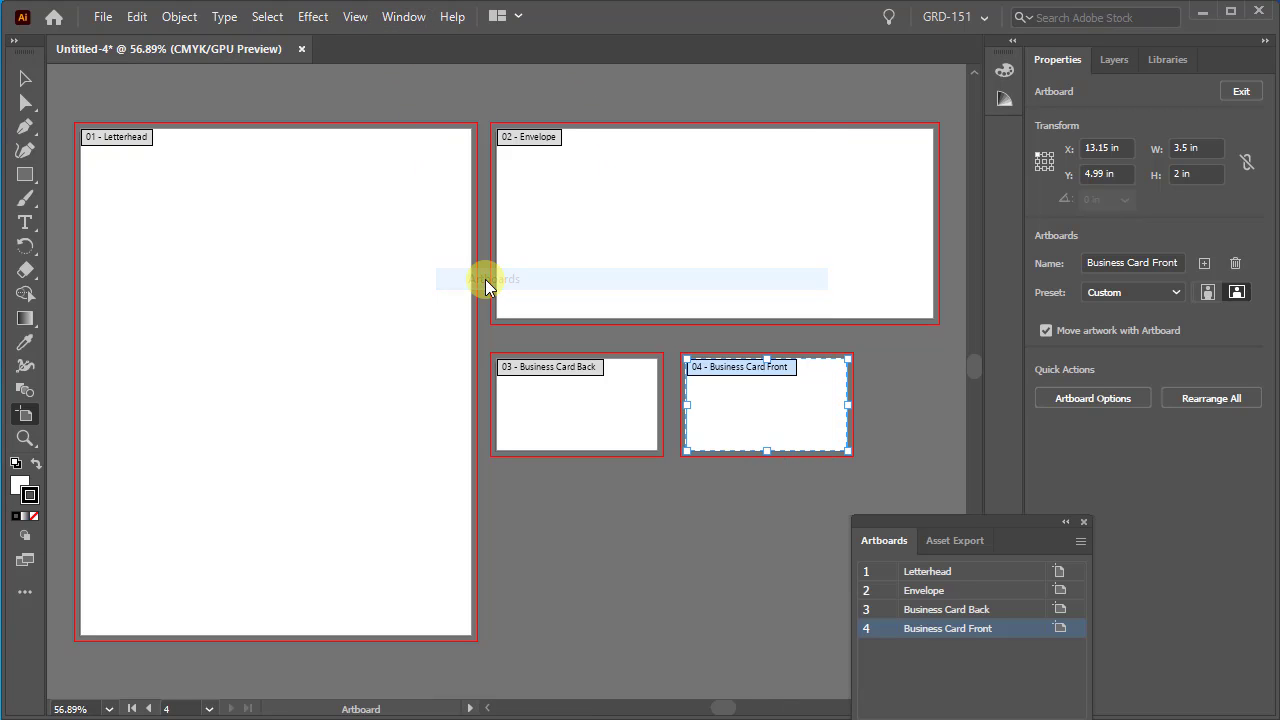
drag(870, 519, 624, 208)
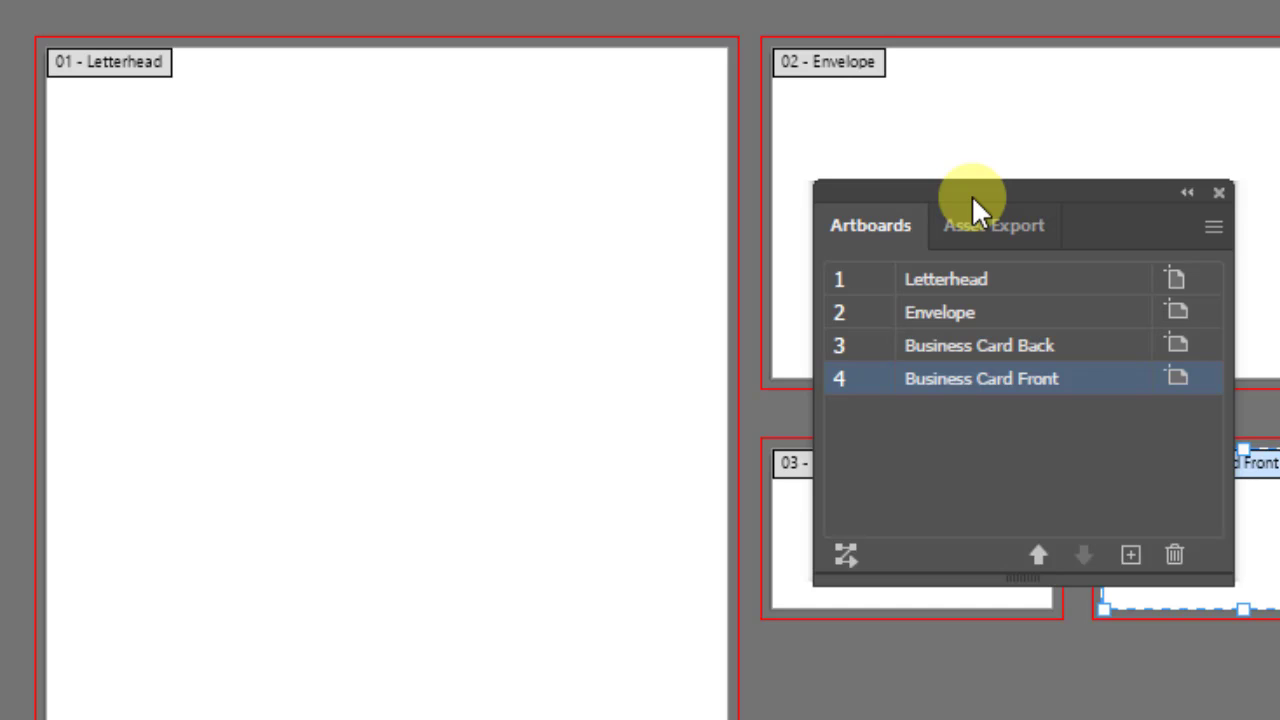
drag(972, 197, 861, 188)
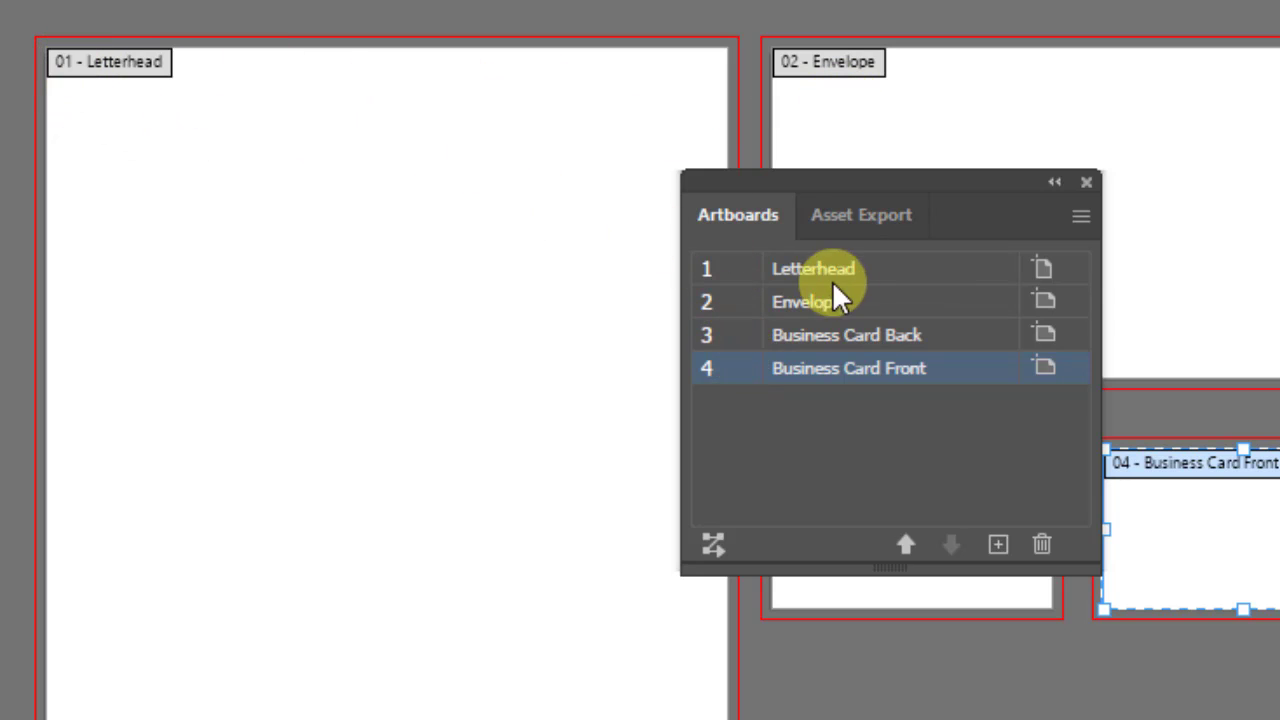
Step: Reorder Letterhead below Envelope in the artboard list and return it to first place
click(720, 268)
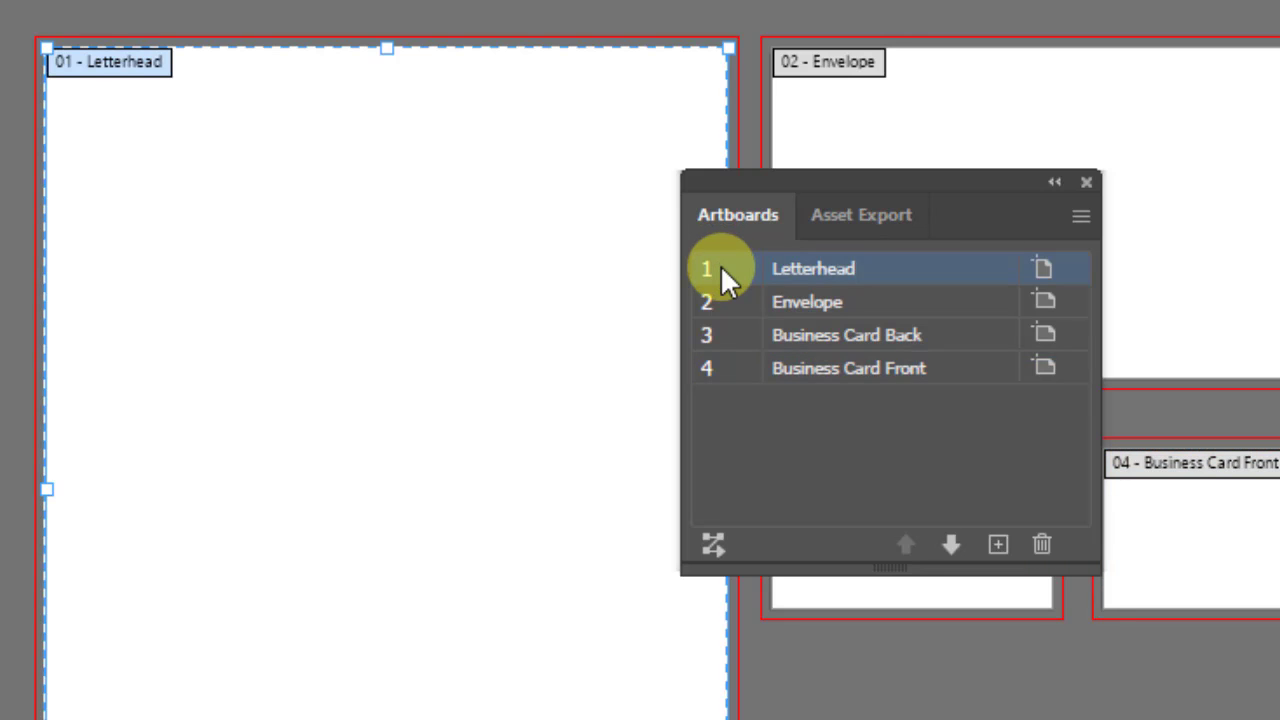
double_click(720, 268)
drag(721, 270, 716, 324)
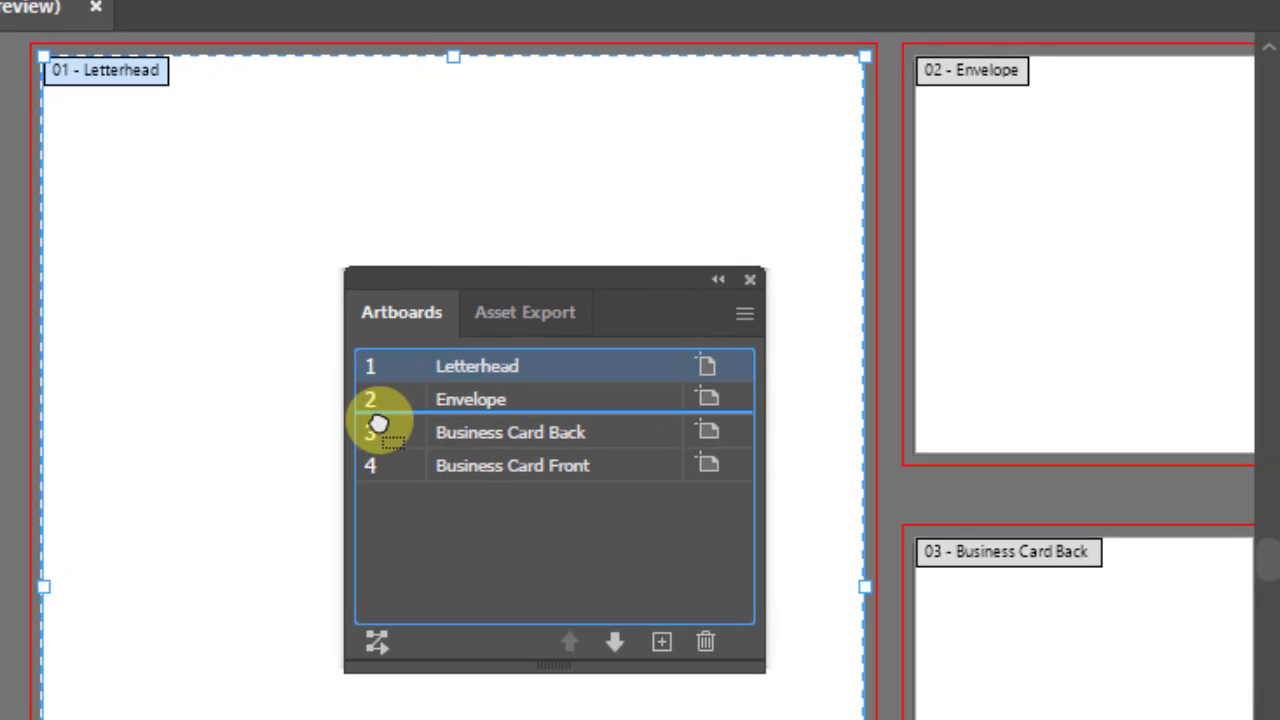
drag(378, 425, 380, 424)
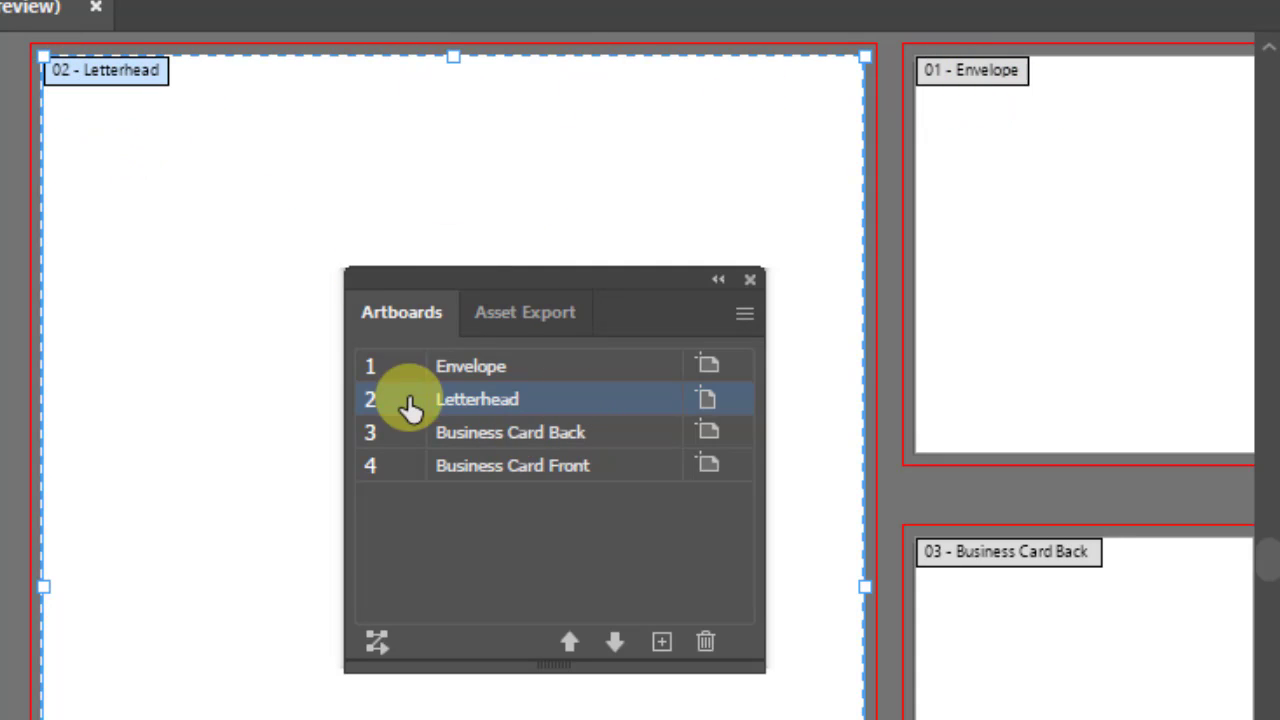
drag(406, 403, 403, 366)
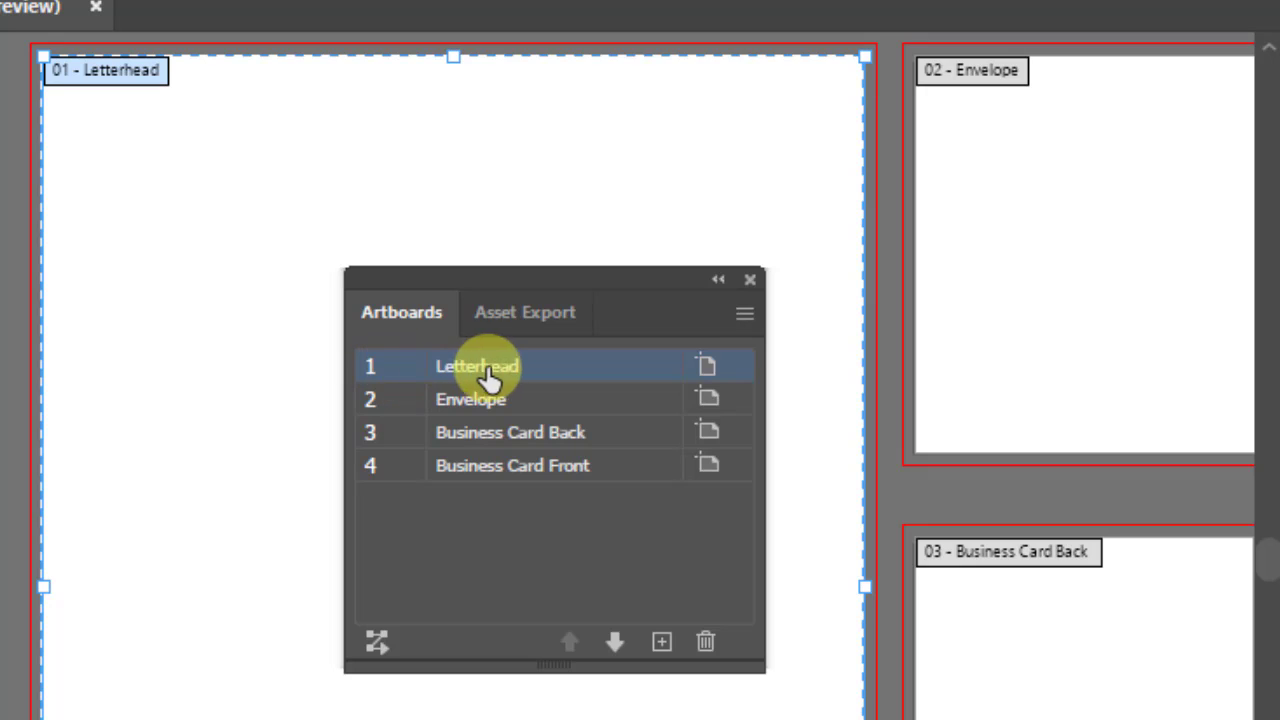
Step: Shift Letterhead down step by step to fourth place in the artboard order and back up to first
click(614, 645)
click(614, 645)
click(614, 645)
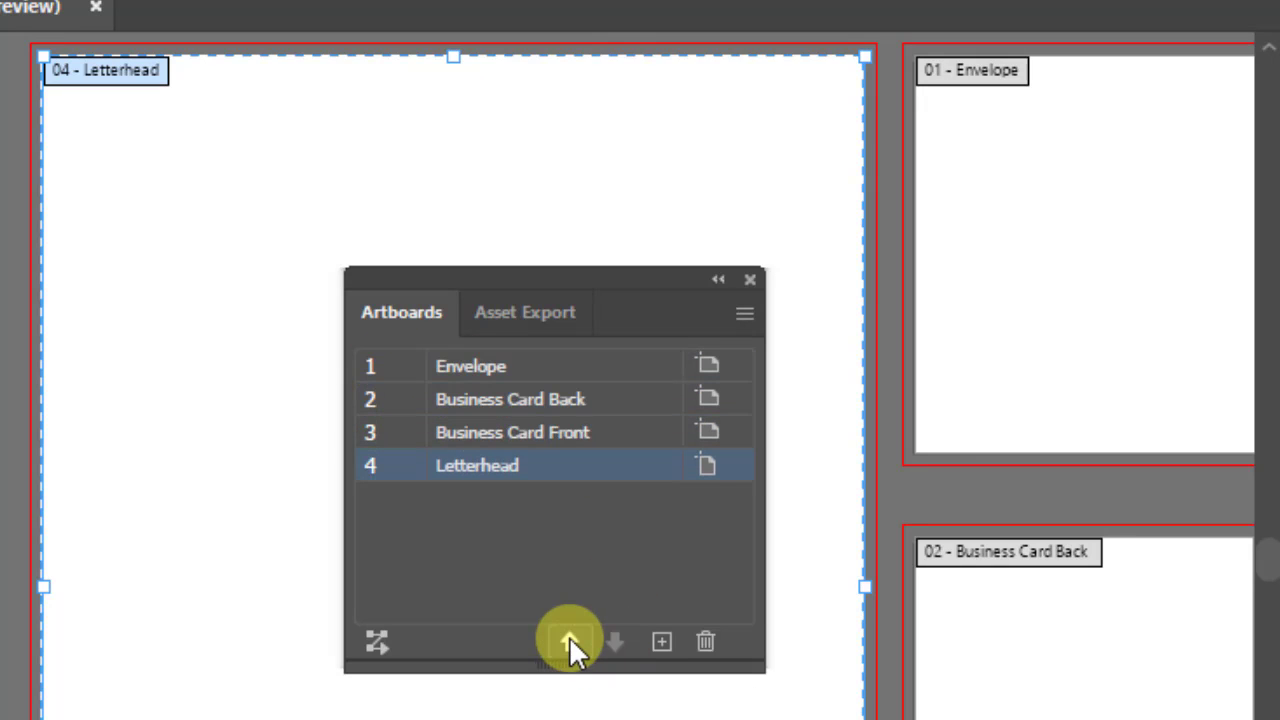
click(569, 640)
click(569, 640)
click(569, 640)
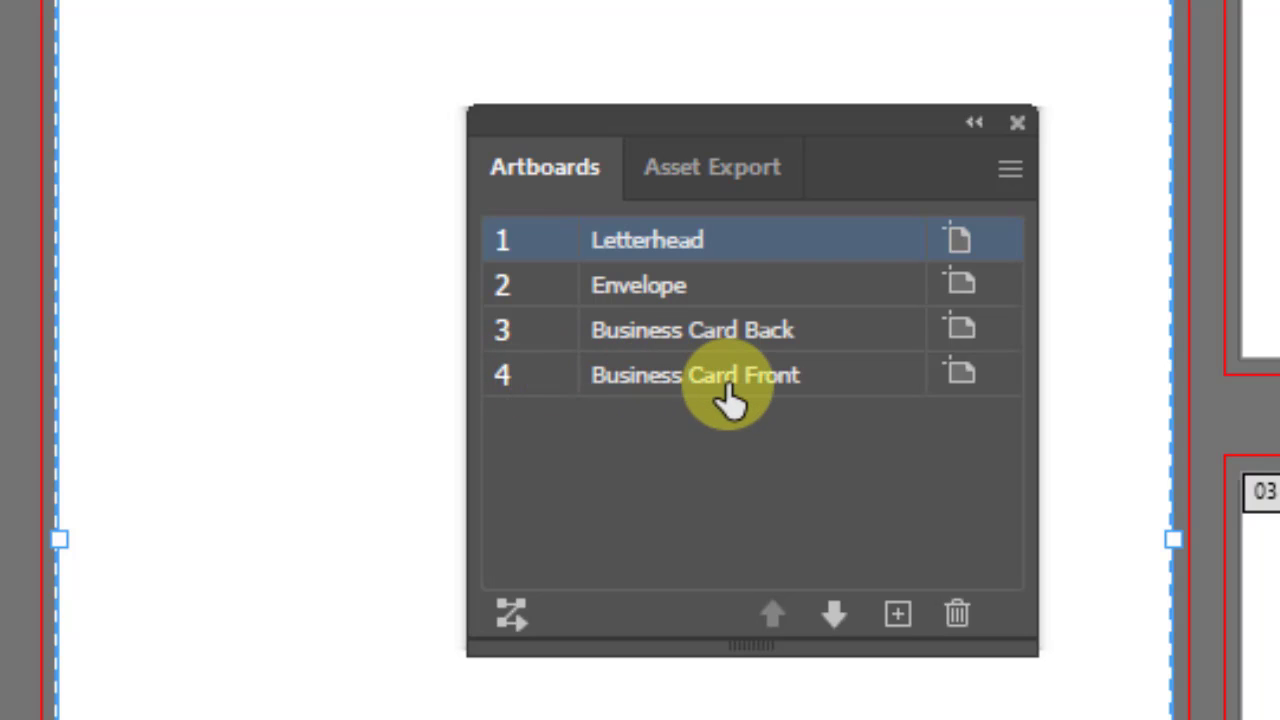
Step: Close the artboard list and leave artboard editing, with all four artboards fitted in the window
click(1020, 122)
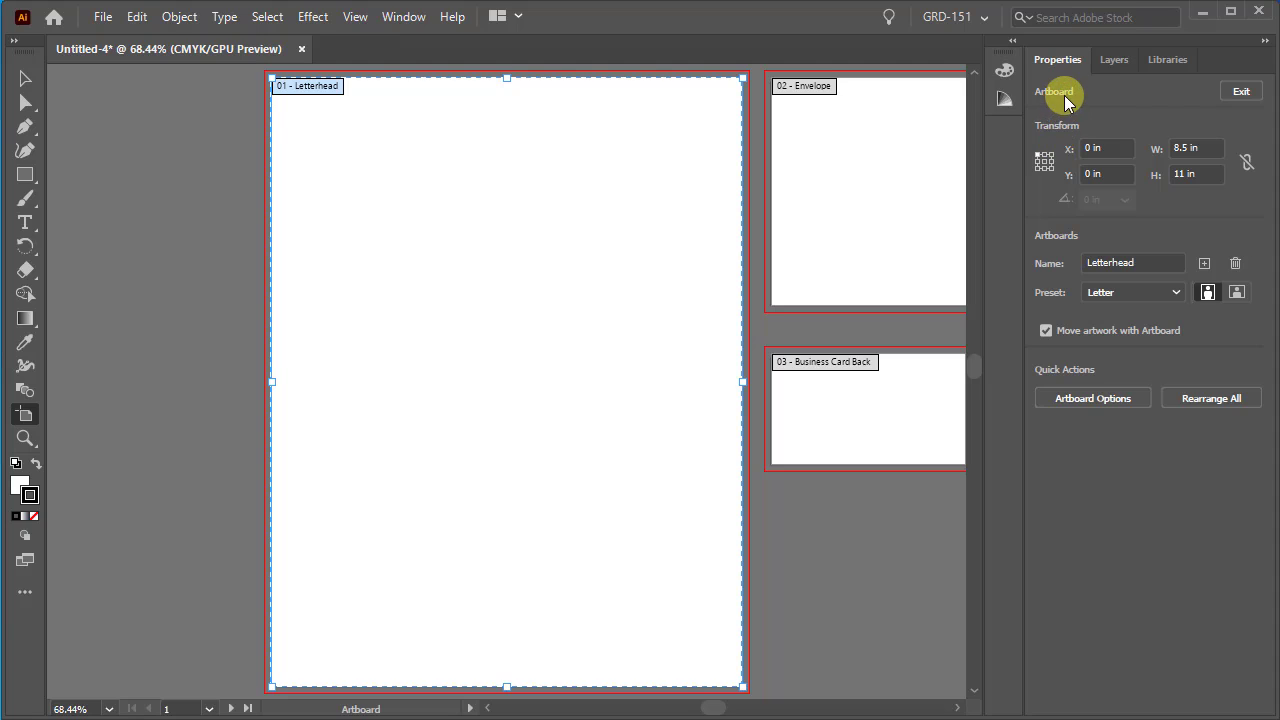
click(1240, 92)
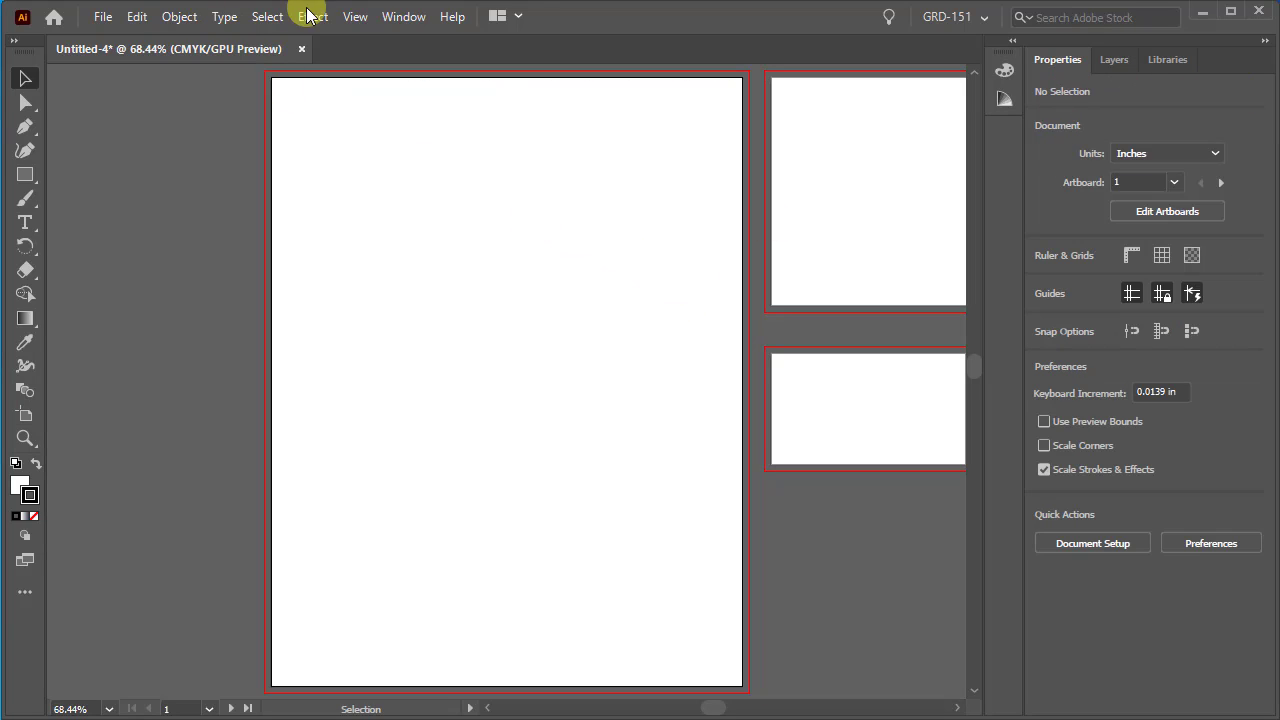
click(356, 18)
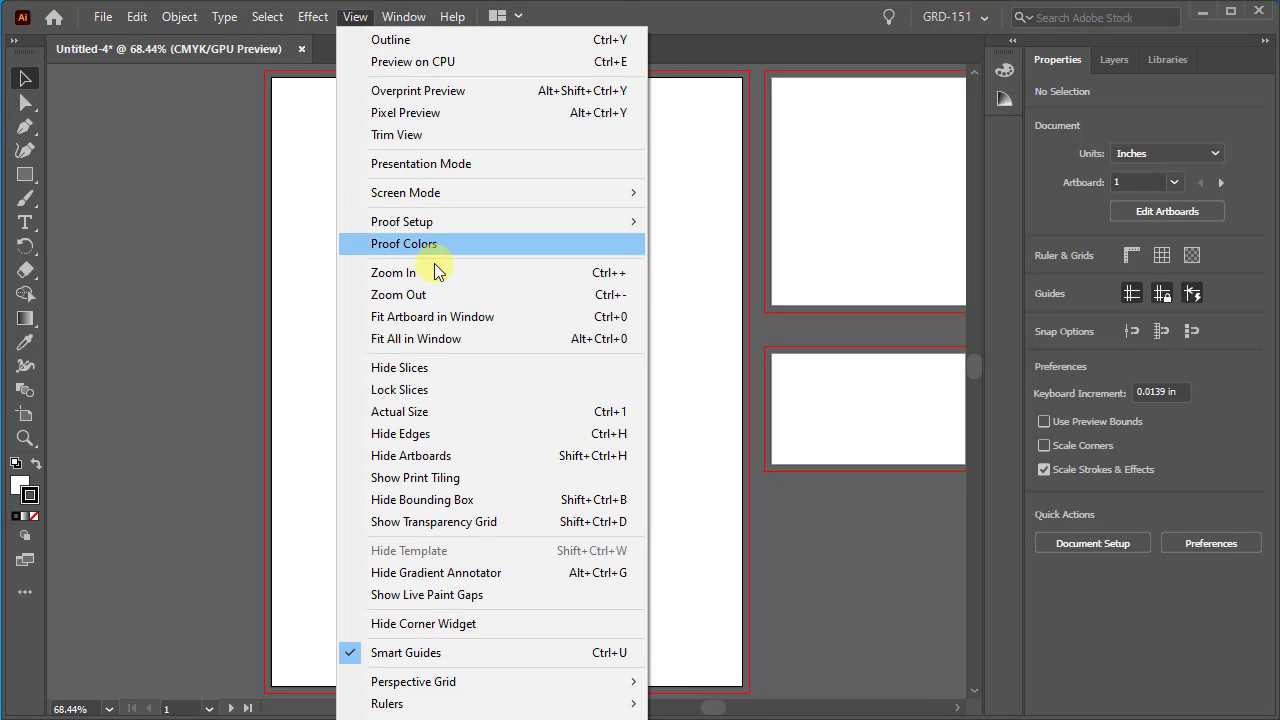
click(430, 340)
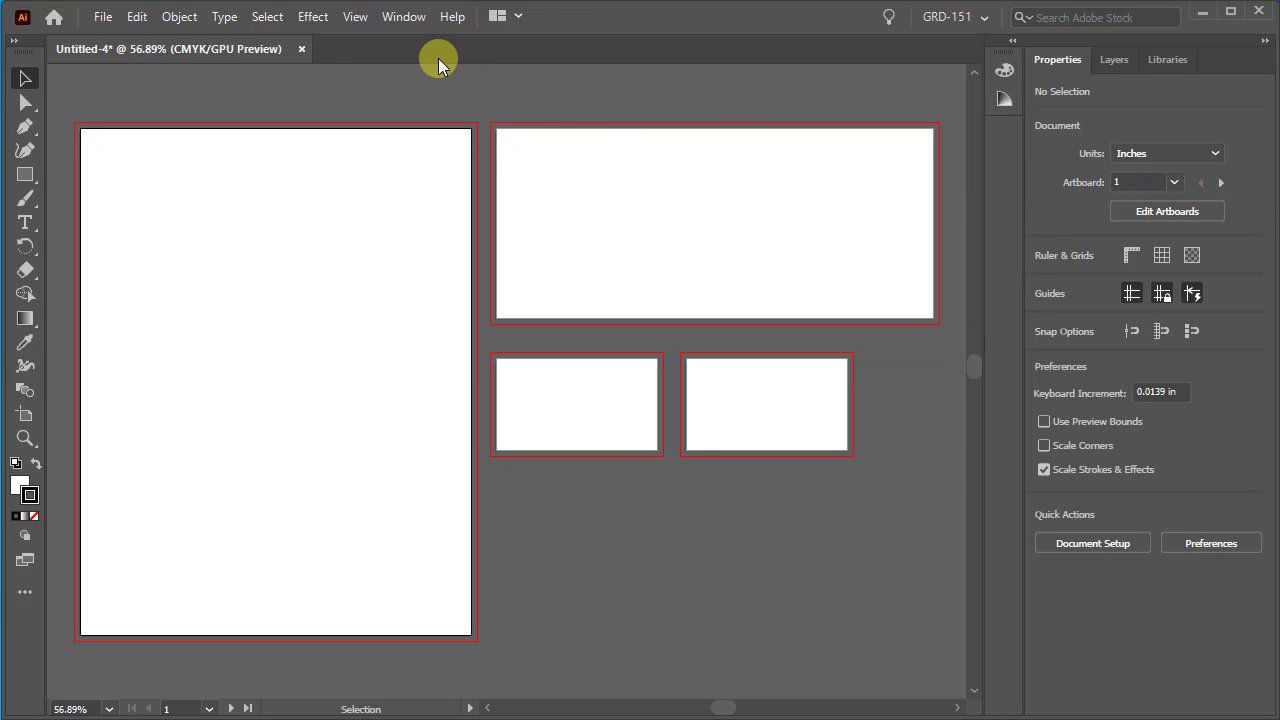
Step: Fit the Letterhead artboard in the window and start a rectangle on it by exact dimensions
click(353, 18)
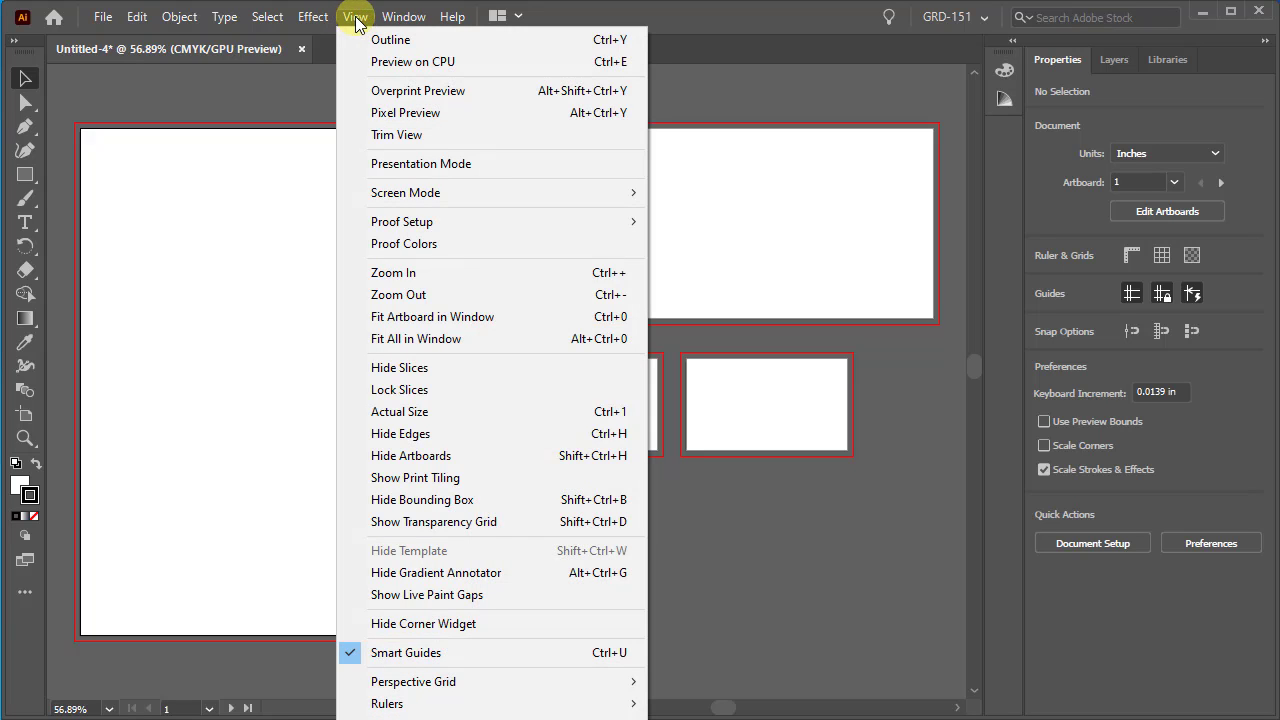
click(433, 320)
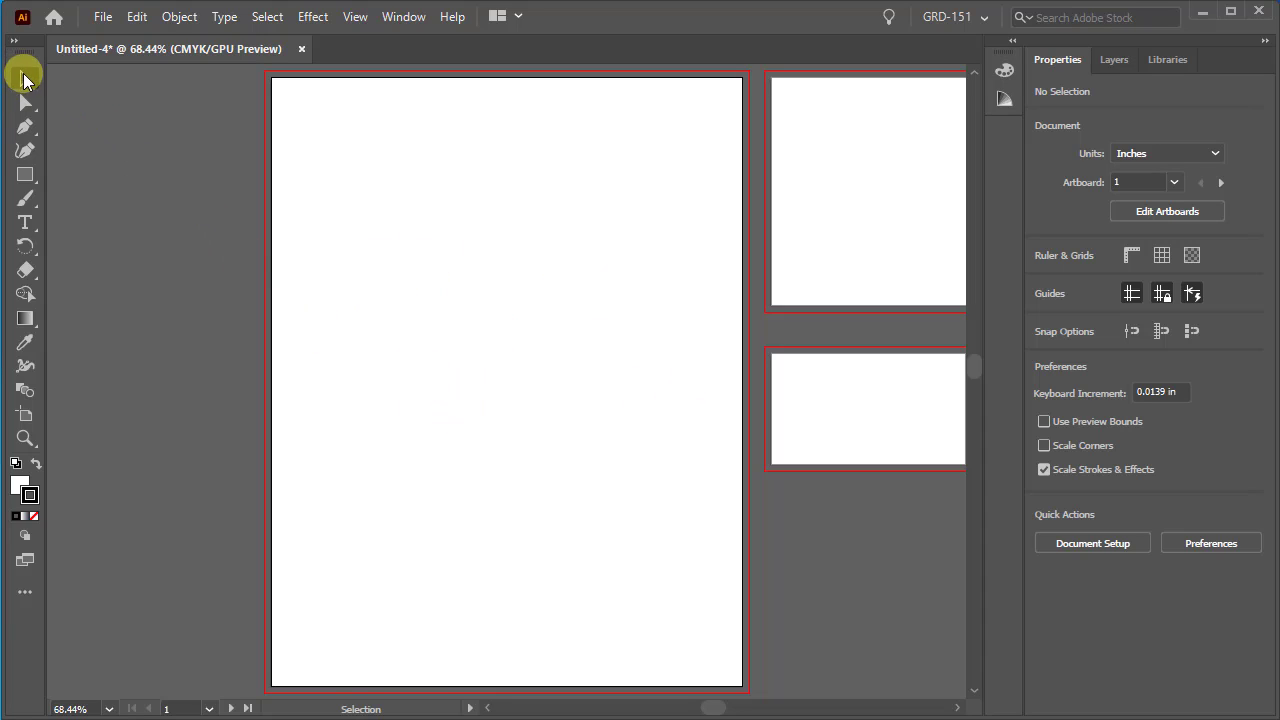
click(25, 177)
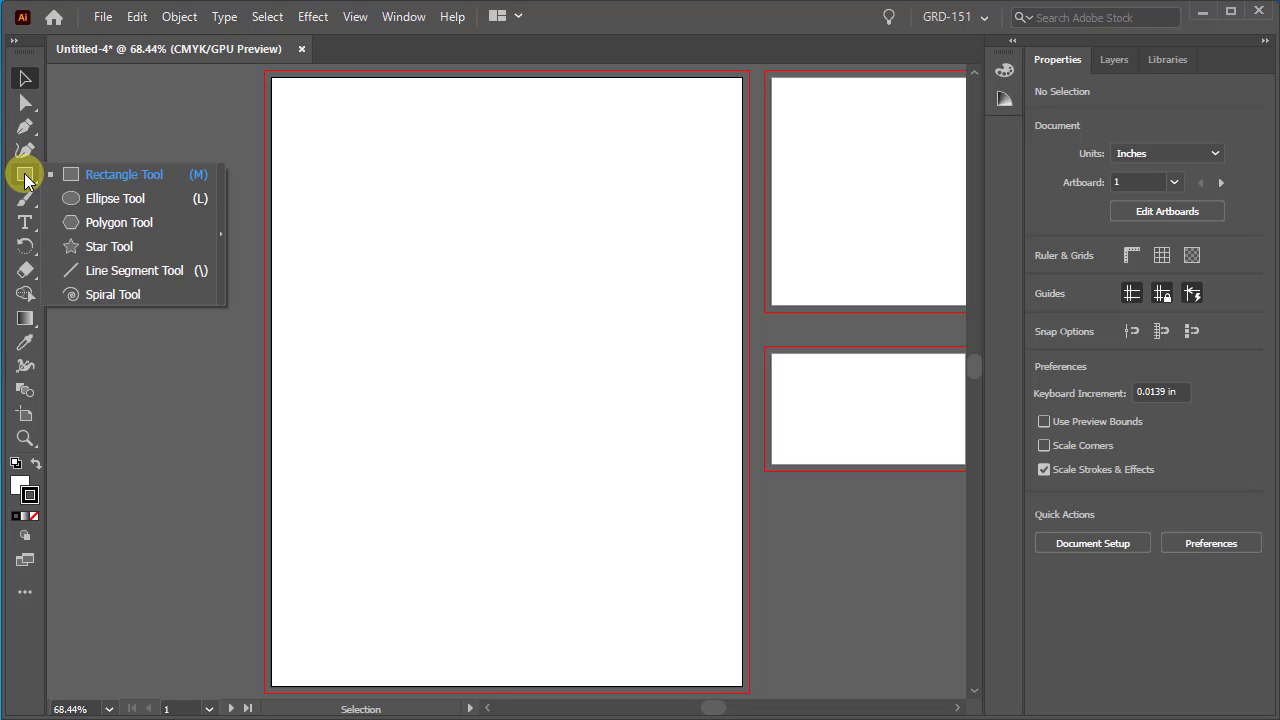
click(93, 175)
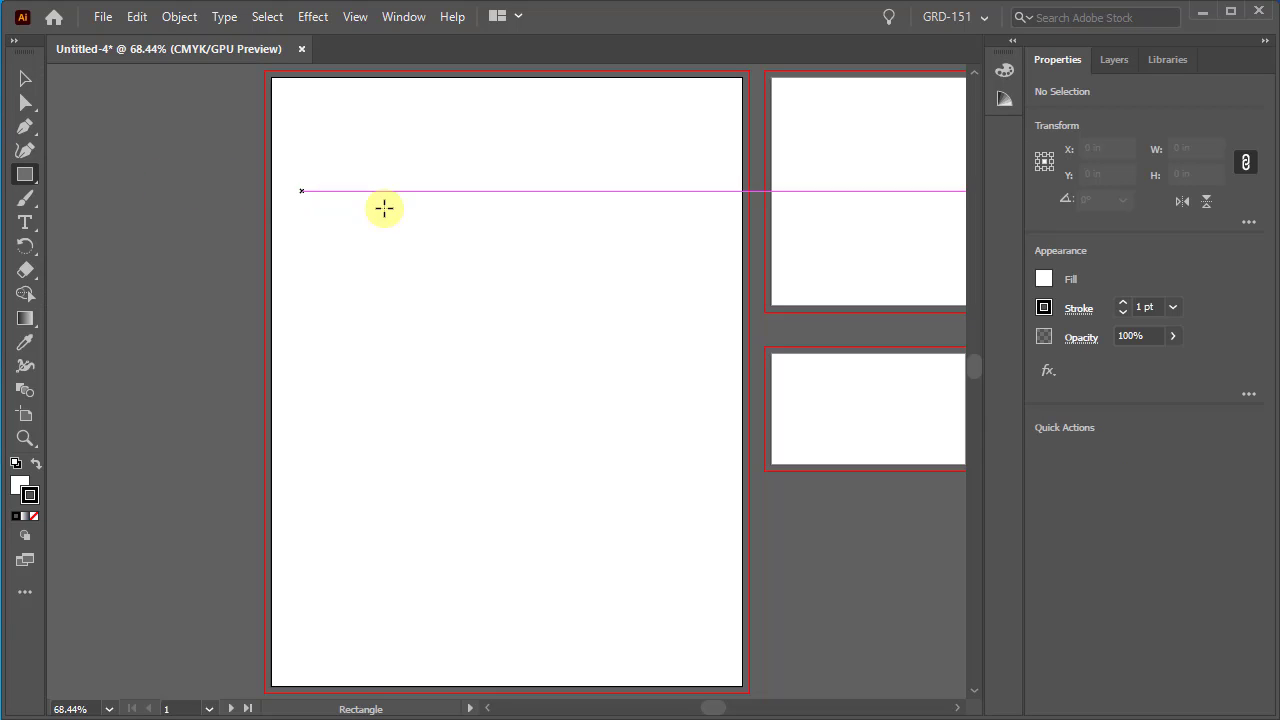
click(477, 260)
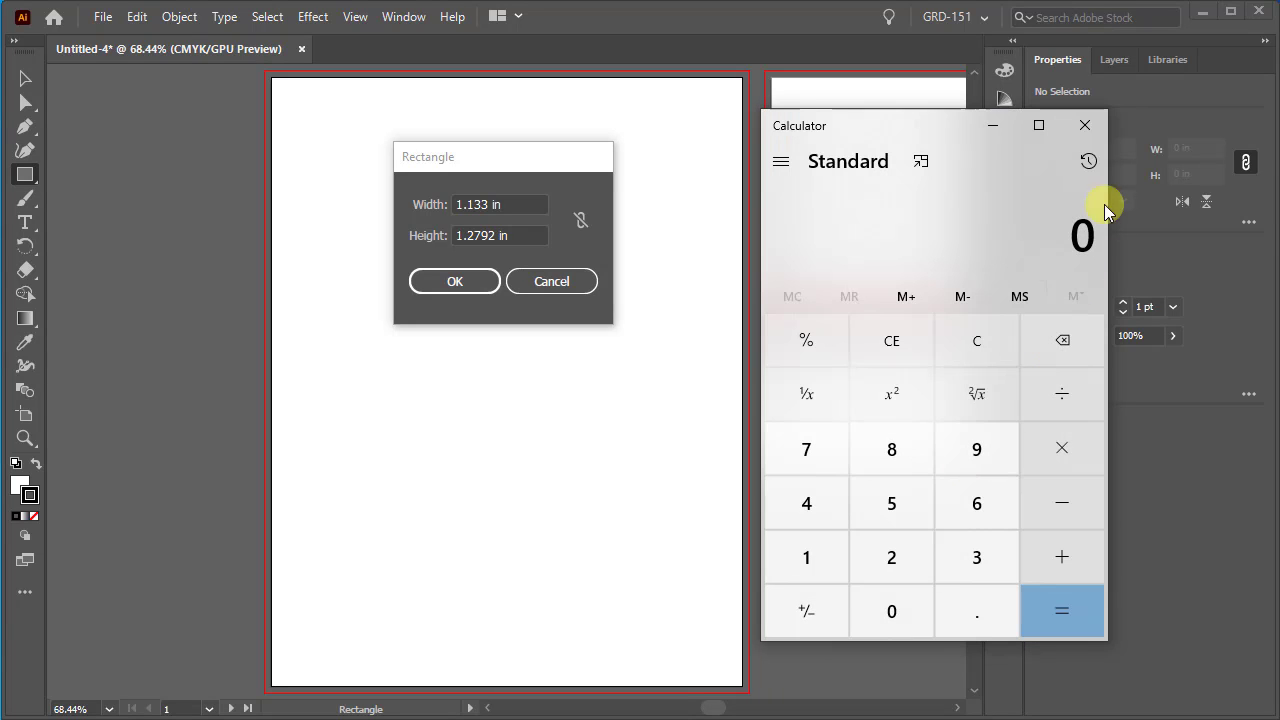
Step: Switch to Calculator and add the two 0.25 in side margins together
click(943, 606)
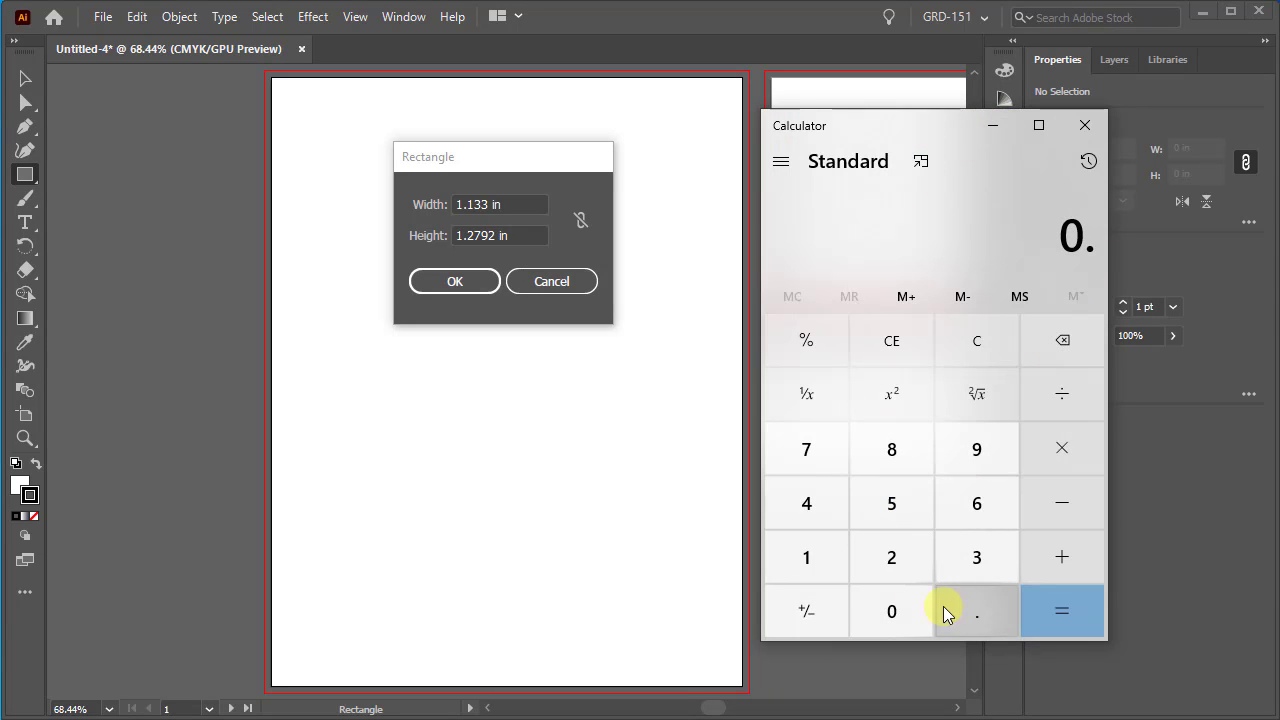
click(912, 557)
click(900, 505)
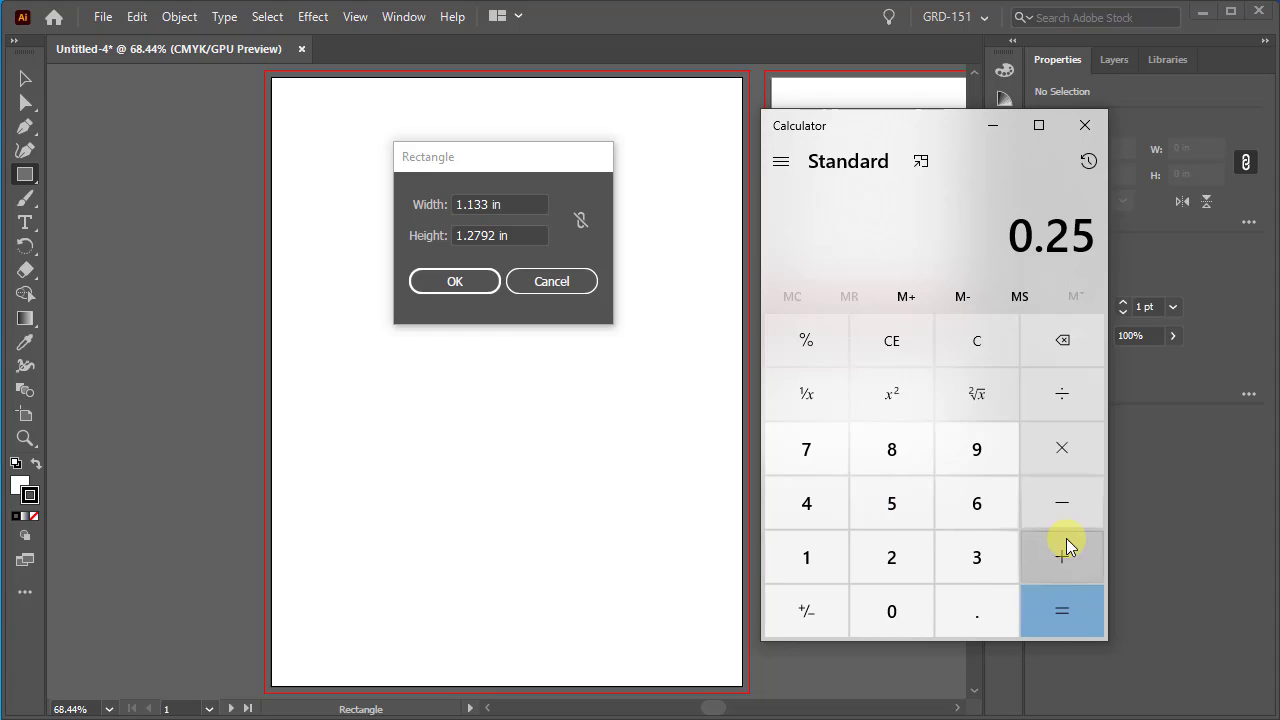
click(1063, 558)
click(975, 611)
click(892, 557)
click(892, 503)
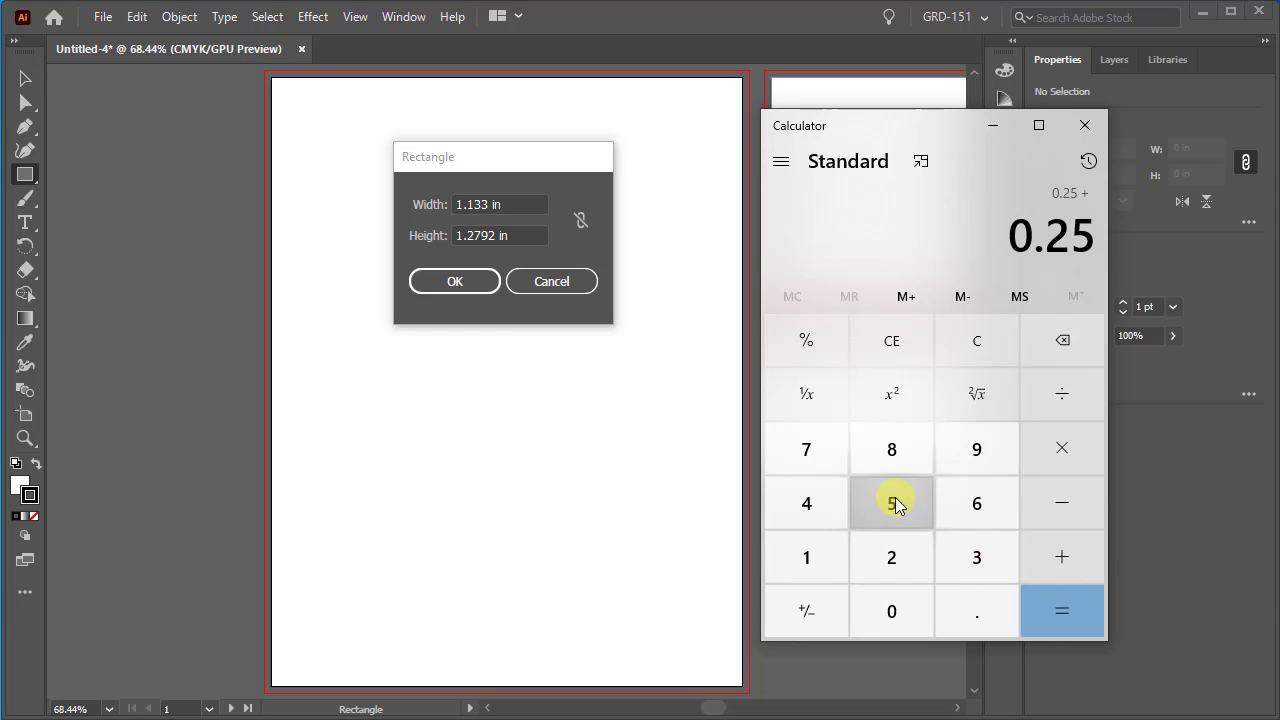
click(1062, 612)
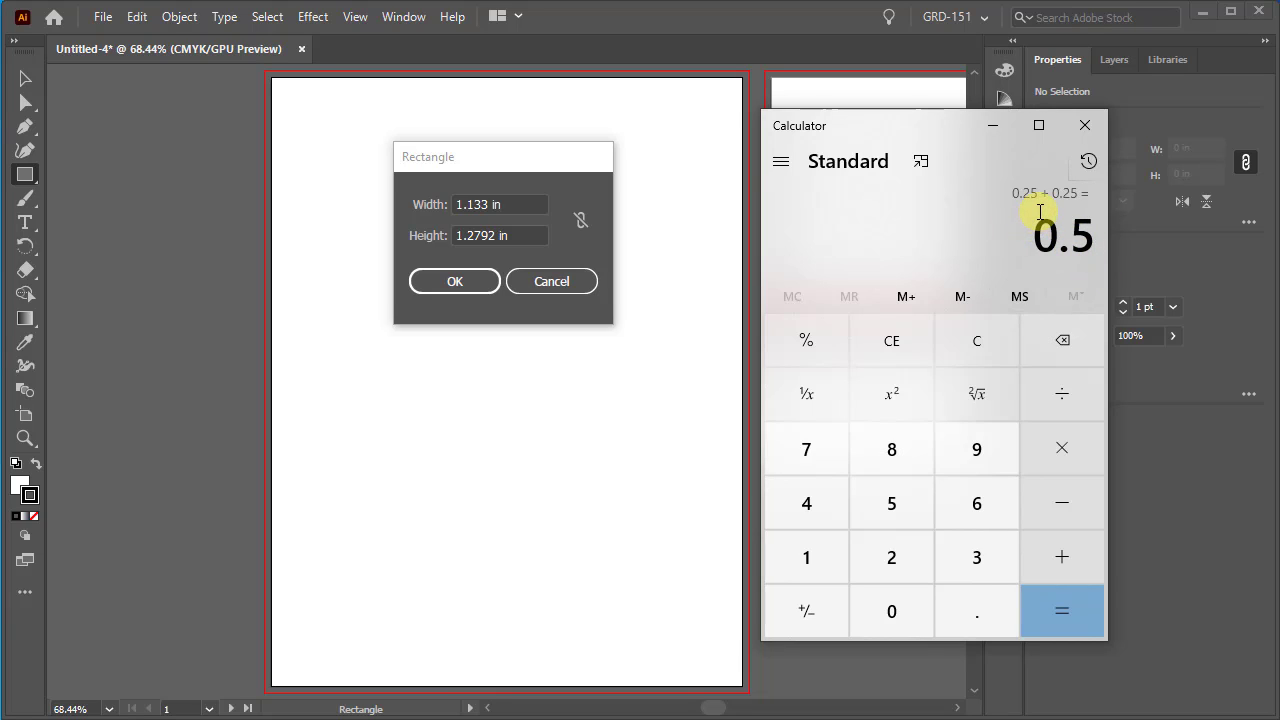
Step: Take the 0.5 in of margins off the 8.5 in page width and set the rectangle's width to 8 in
click(808, 610)
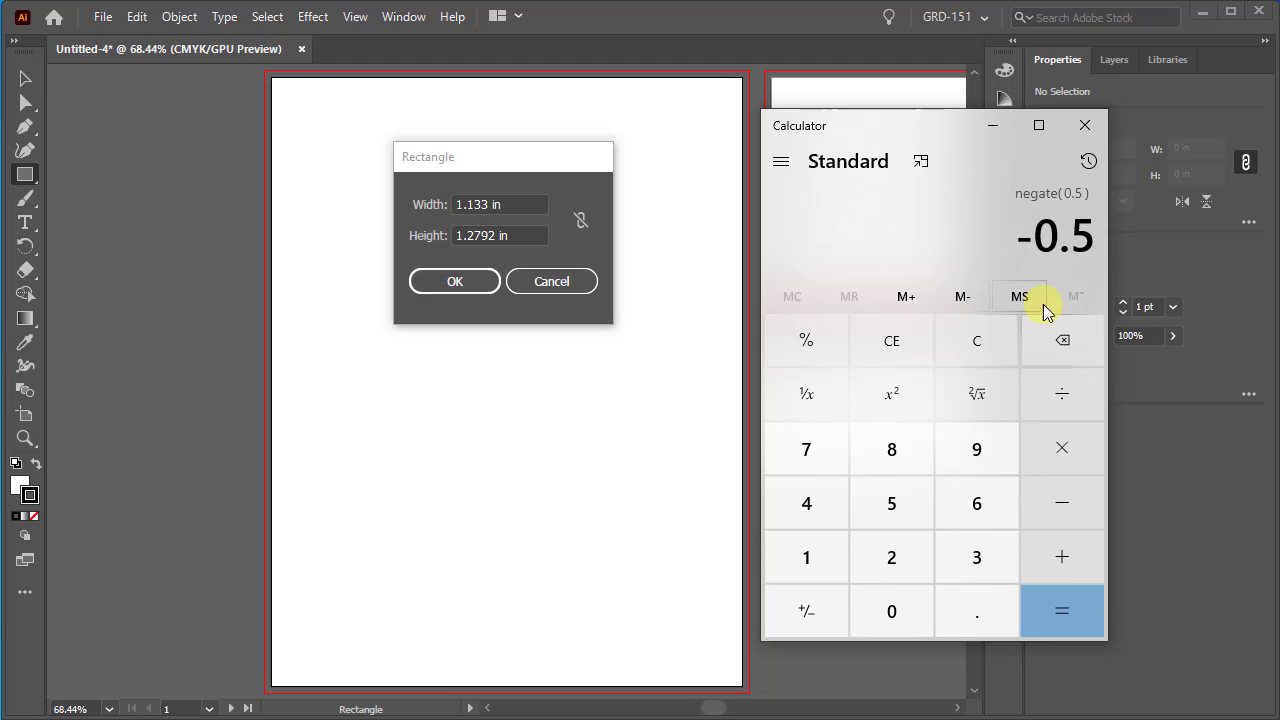
click(1043, 558)
click(892, 449)
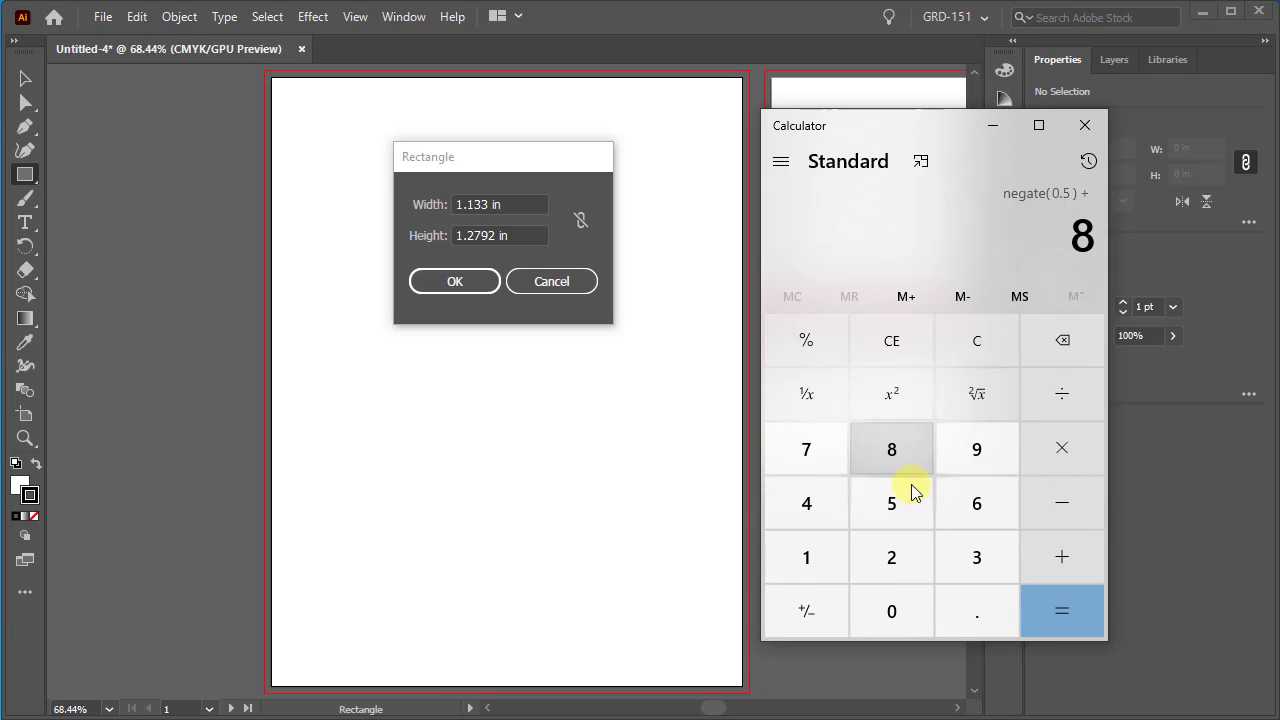
click(969, 609)
click(885, 507)
click(1058, 618)
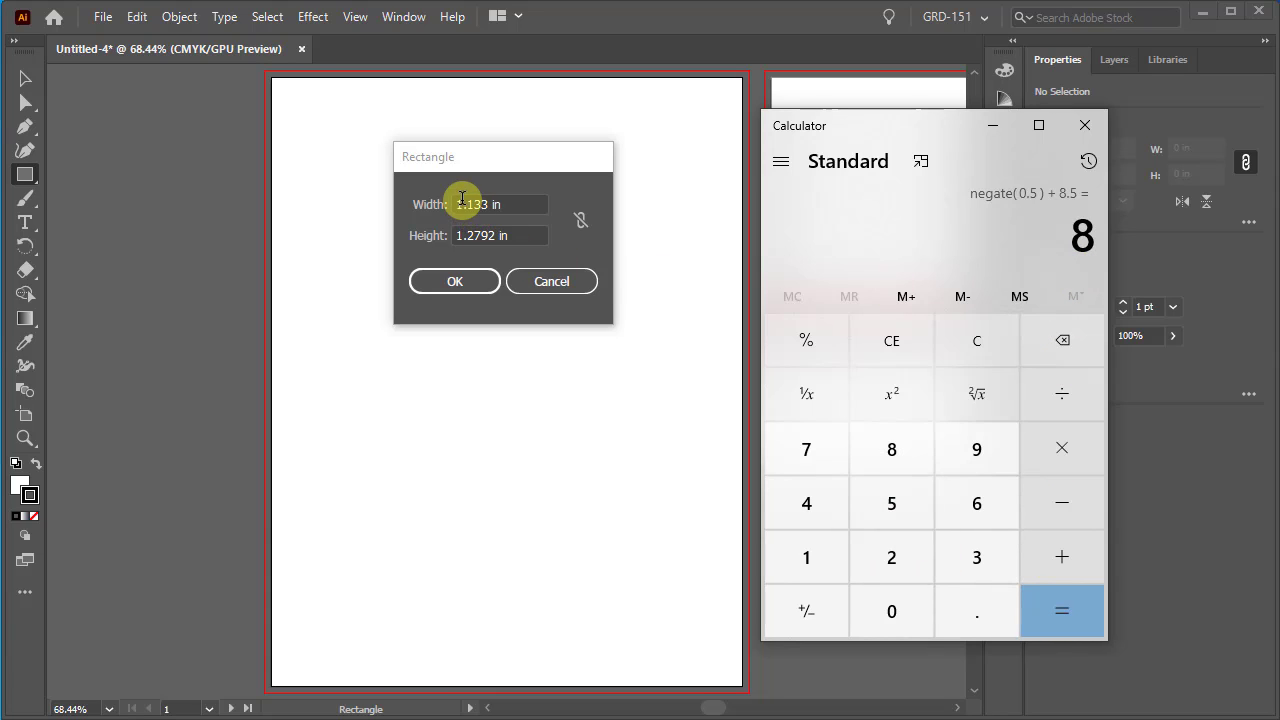
drag(521, 203, 439, 192)
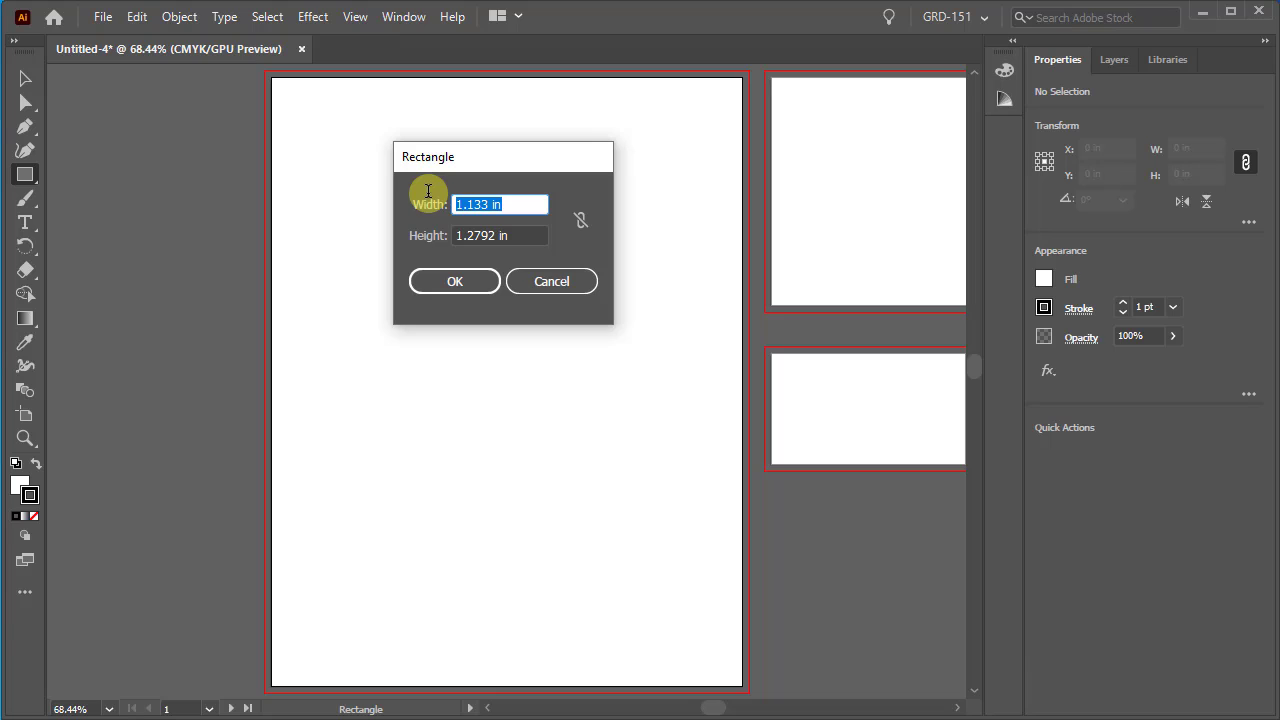
text(8)
Step: Return to Calculator, clear it, and add 0.25 and 0.25 for the upper and lower margins
key(alt+Tab)
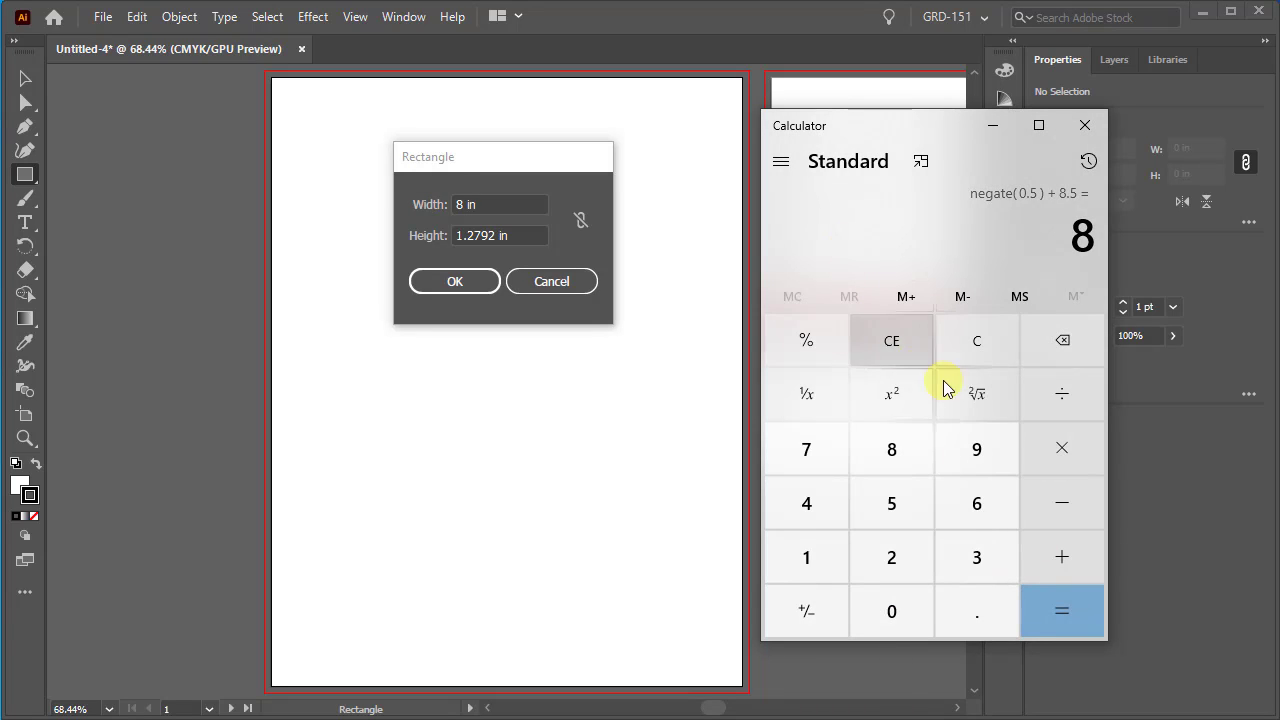
click(988, 345)
click(973, 618)
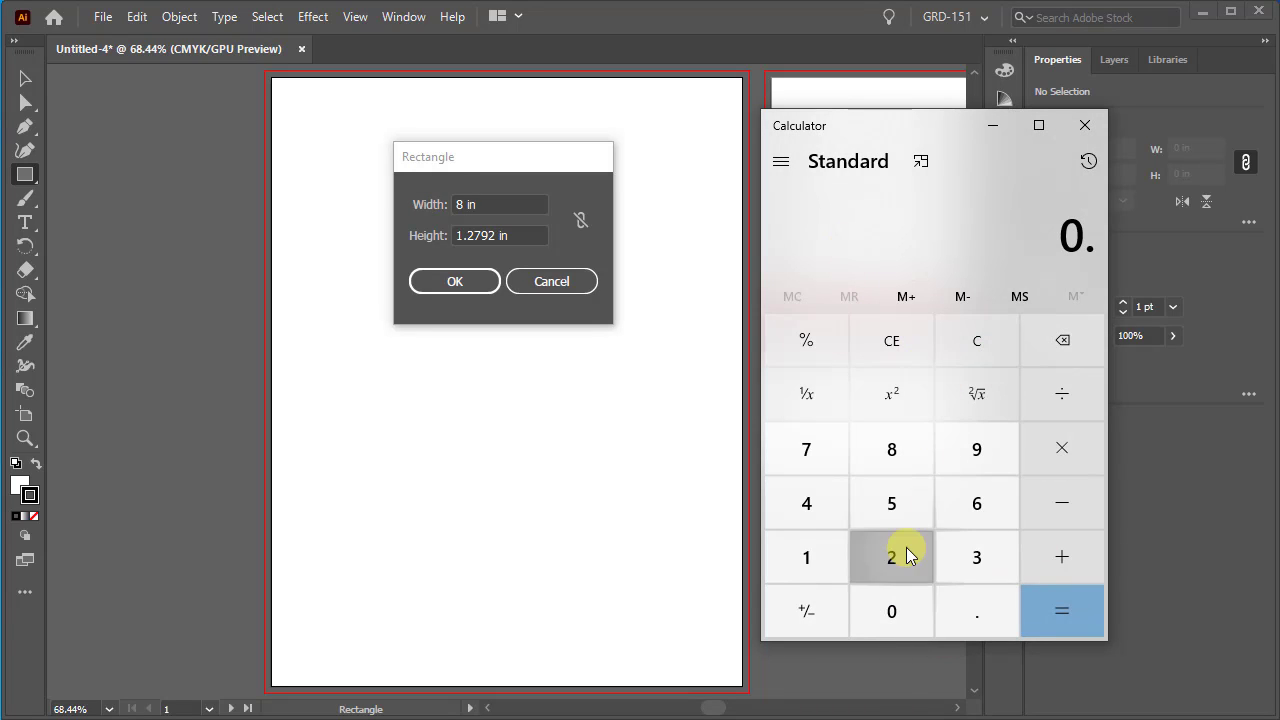
click(907, 556)
click(911, 508)
click(1035, 562)
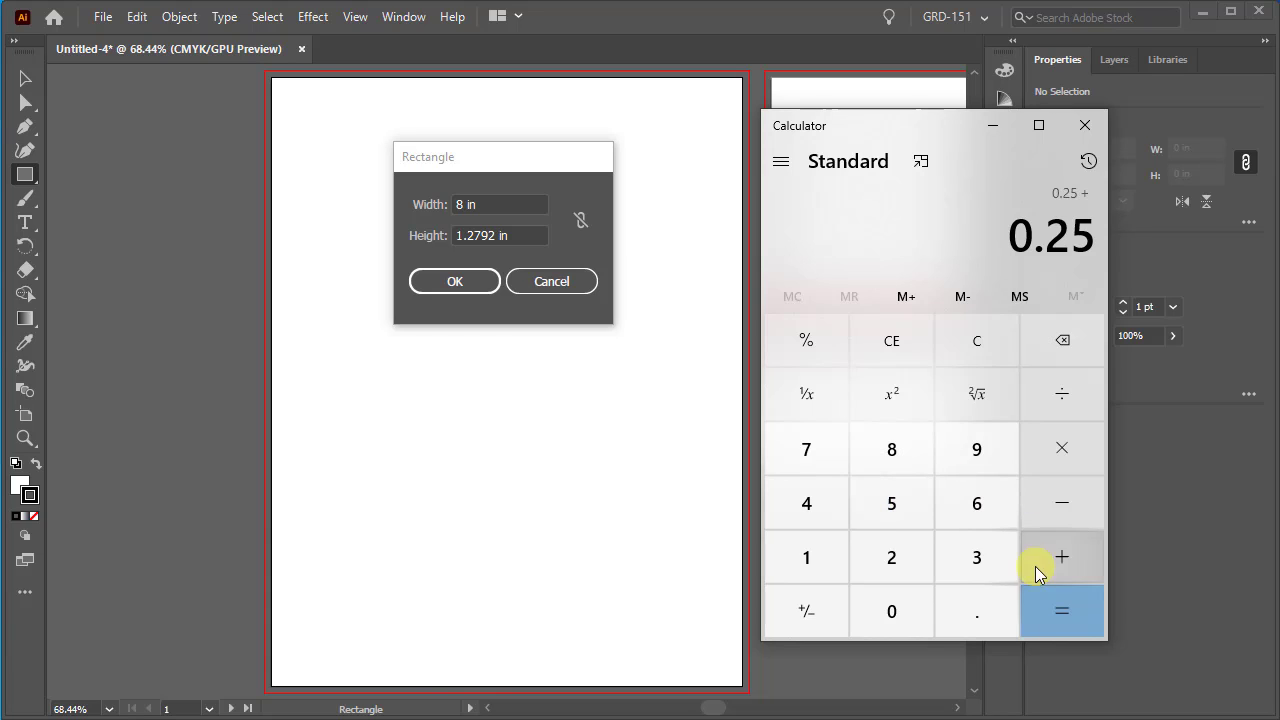
click(945, 598)
click(912, 556)
click(905, 505)
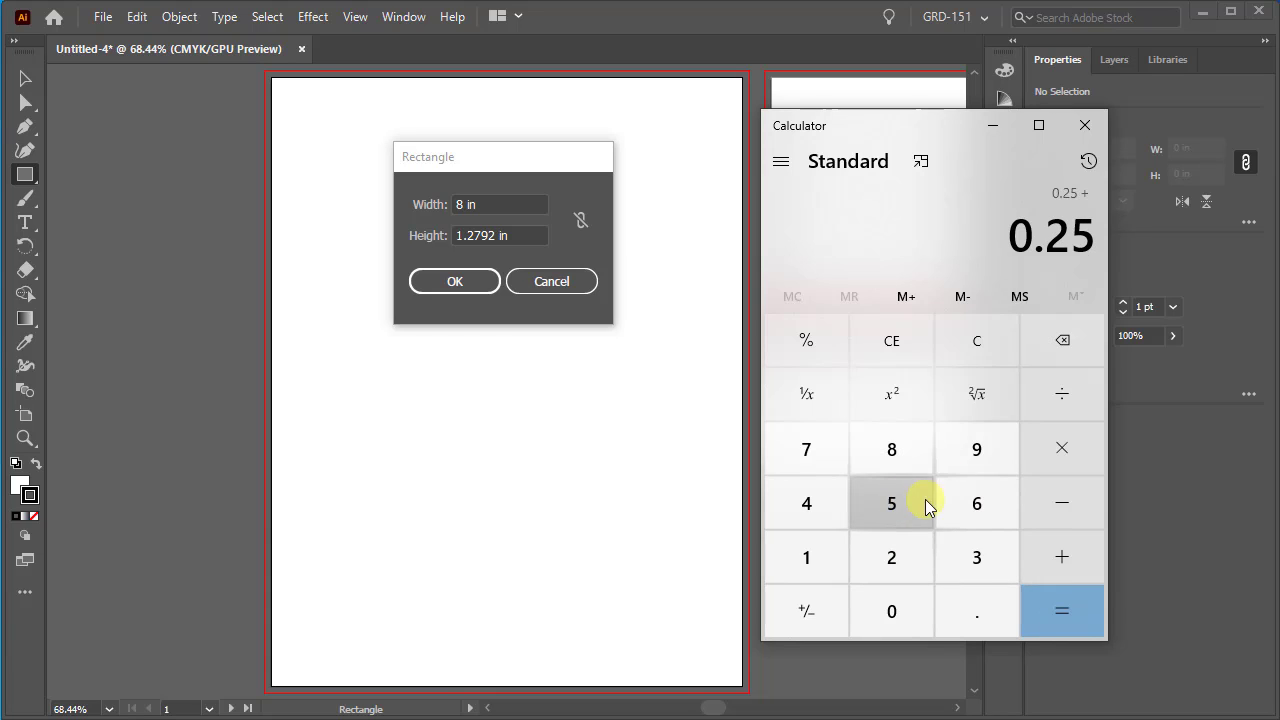
click(1075, 603)
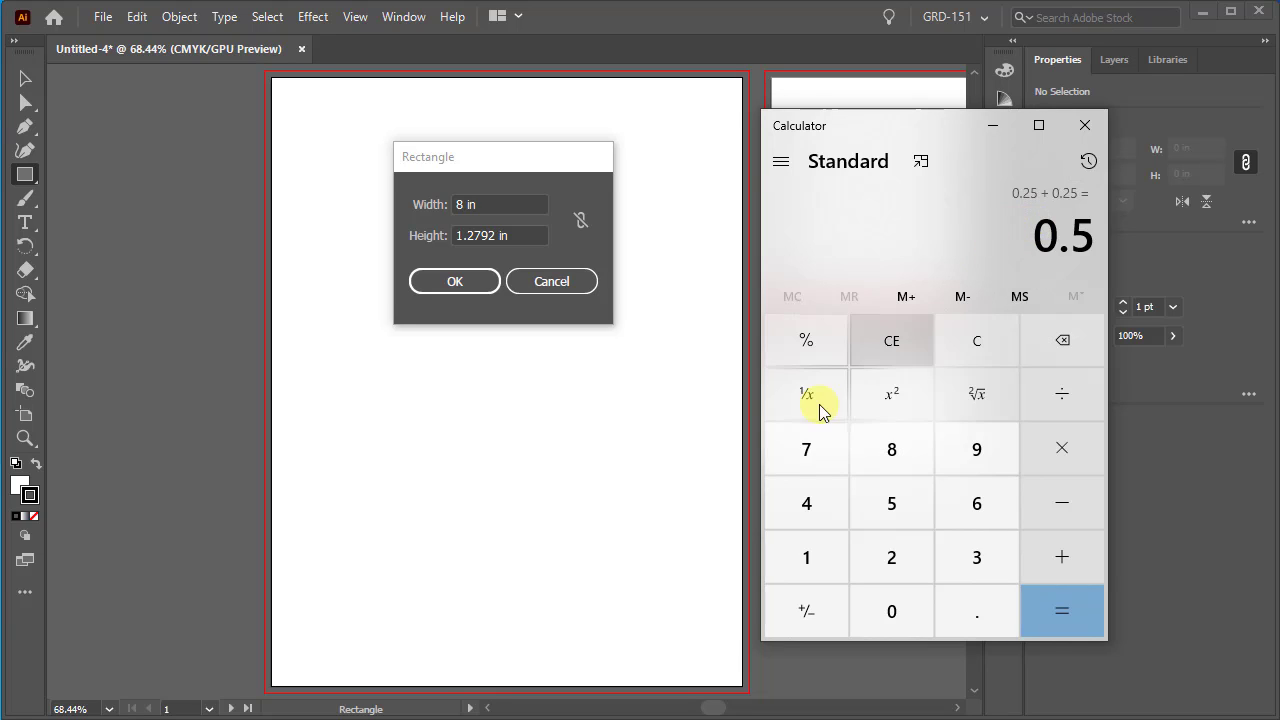
Step: Calculate the rectangle's height by subtracting 0.5 from the 11 in page height
click(808, 563)
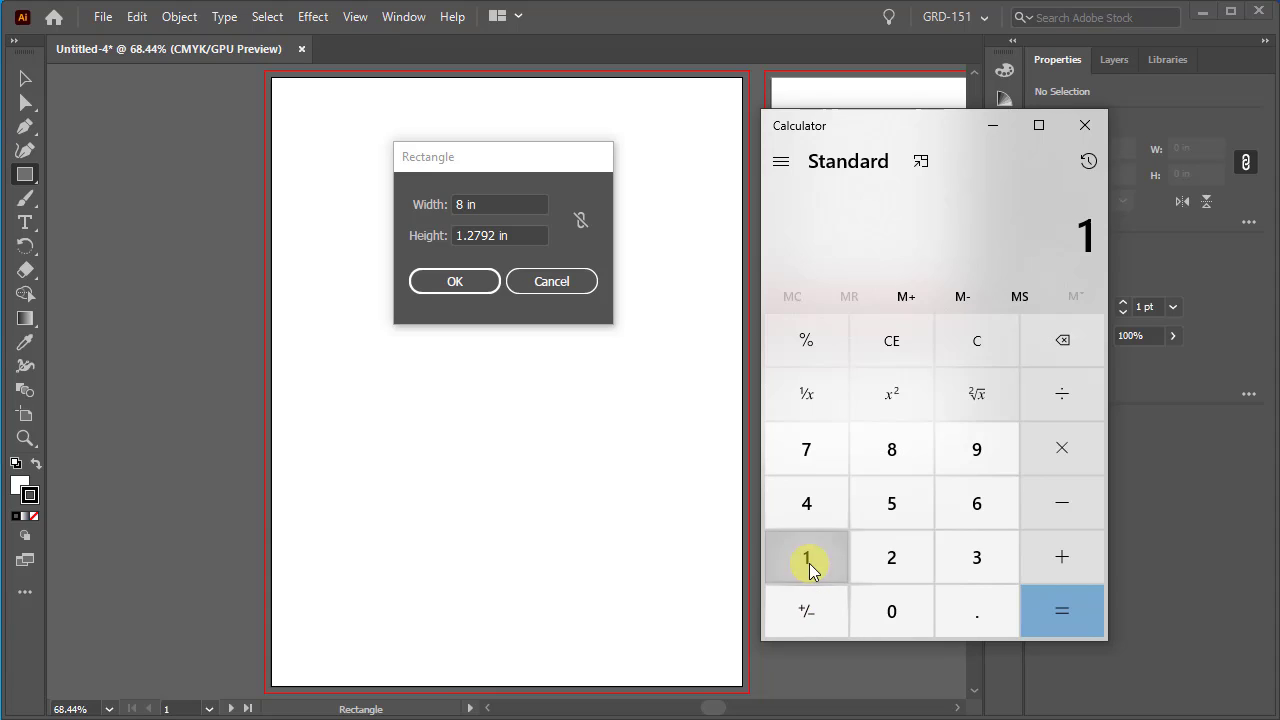
click(808, 563)
click(1071, 506)
click(972, 617)
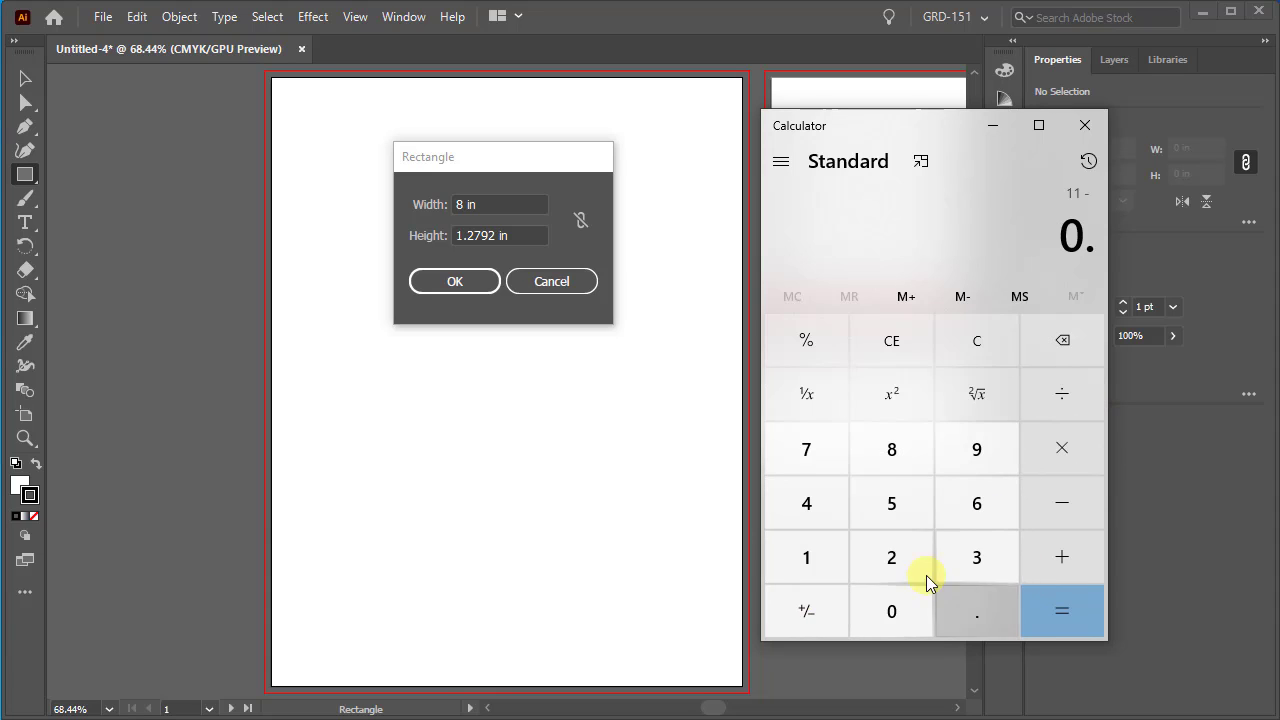
click(894, 507)
click(1061, 628)
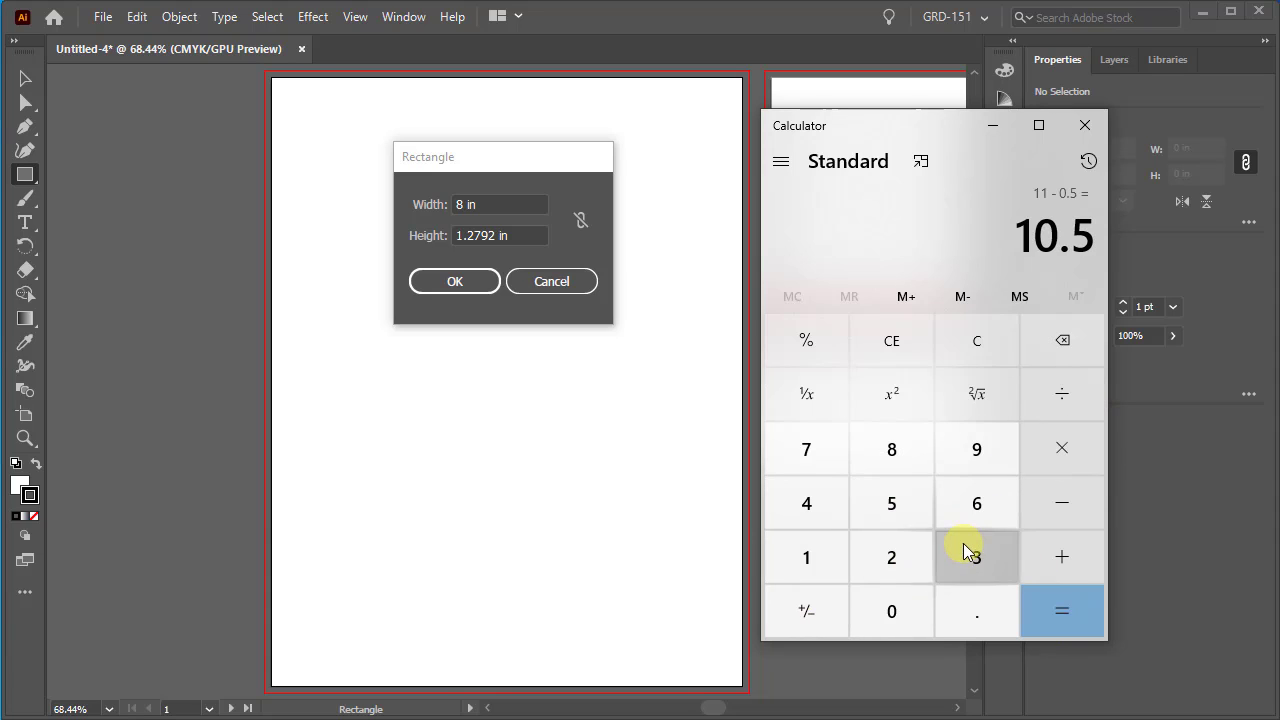
Step: Create the rectangle with a height of 10.5 in and move it over the Letterhead artboard
drag(512, 235, 447, 235)
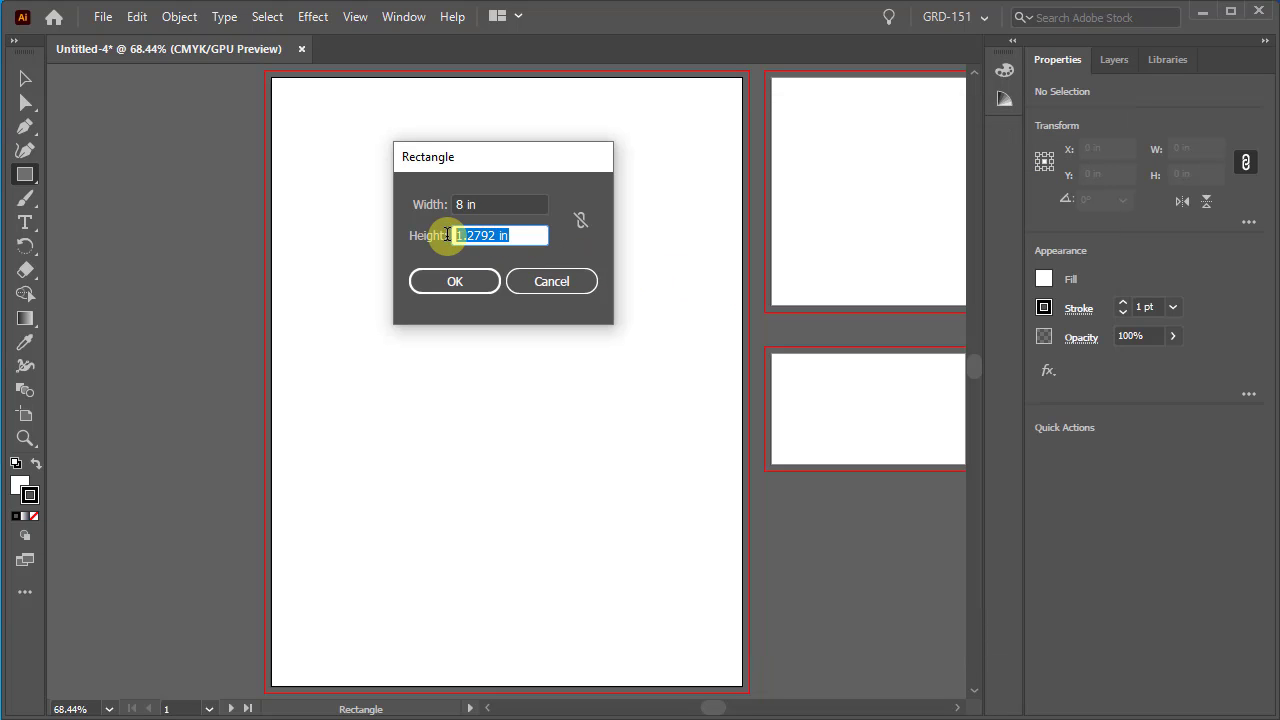
text(10.5)
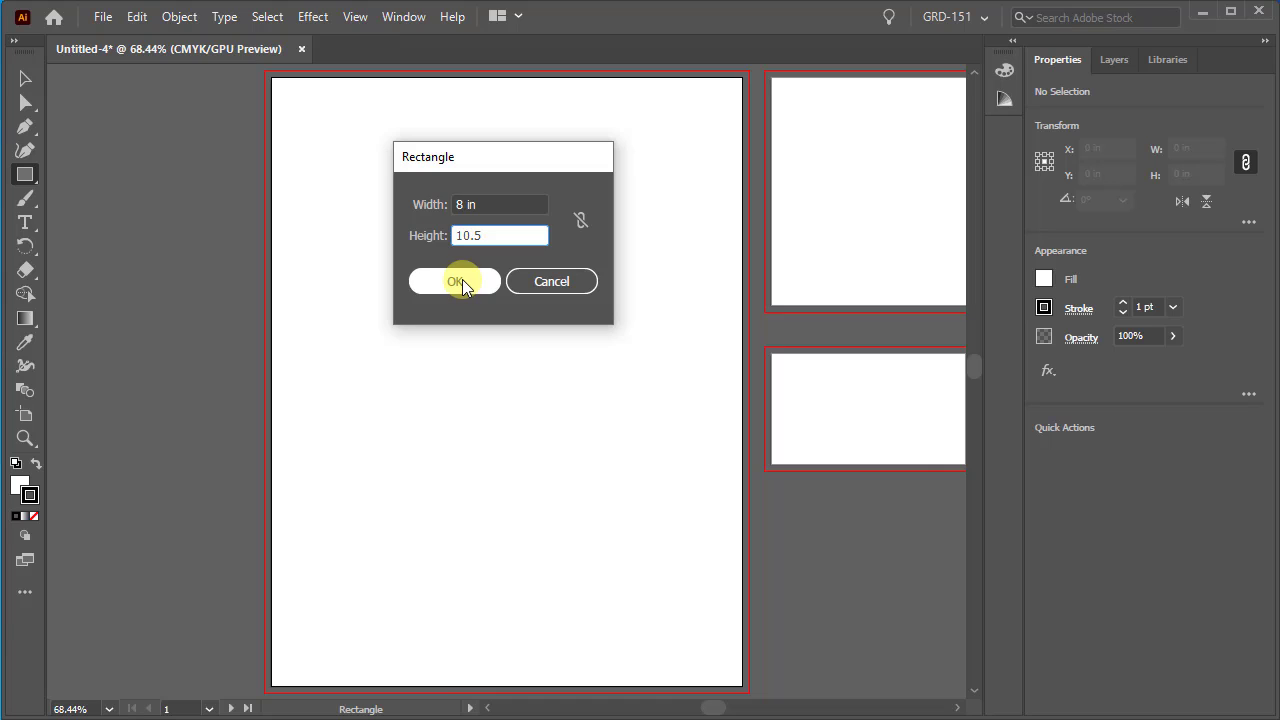
click(462, 280)
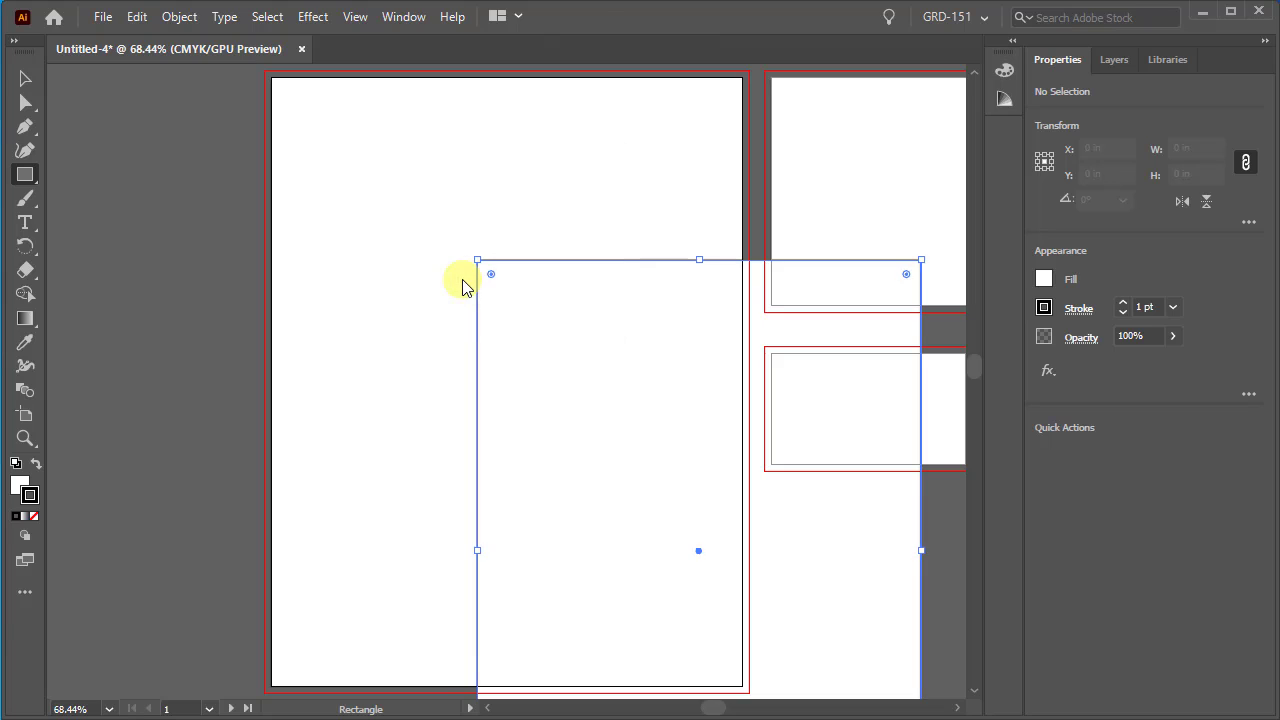
click(26, 77)
drag(606, 399, 420, 283)
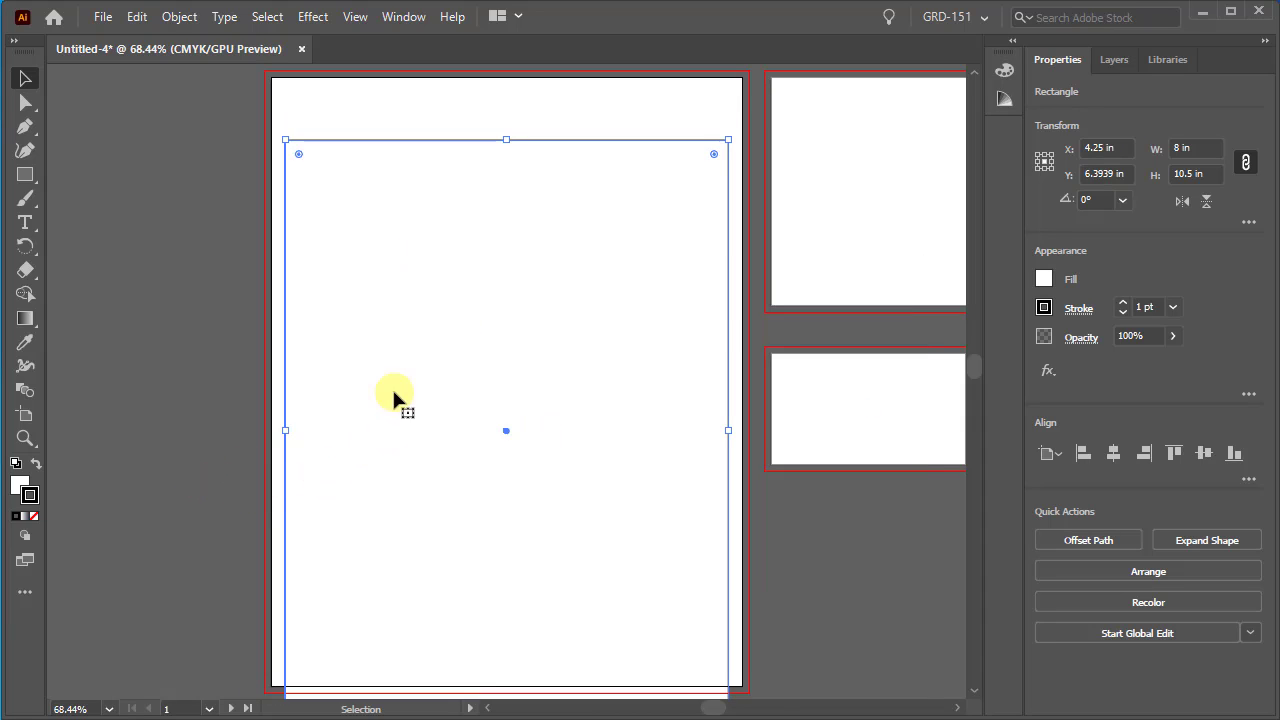
Step: Remove the rectangle's fill and colour its stroke light cyan with C 30, M 0, Y 0, K 0
click(1005, 70)
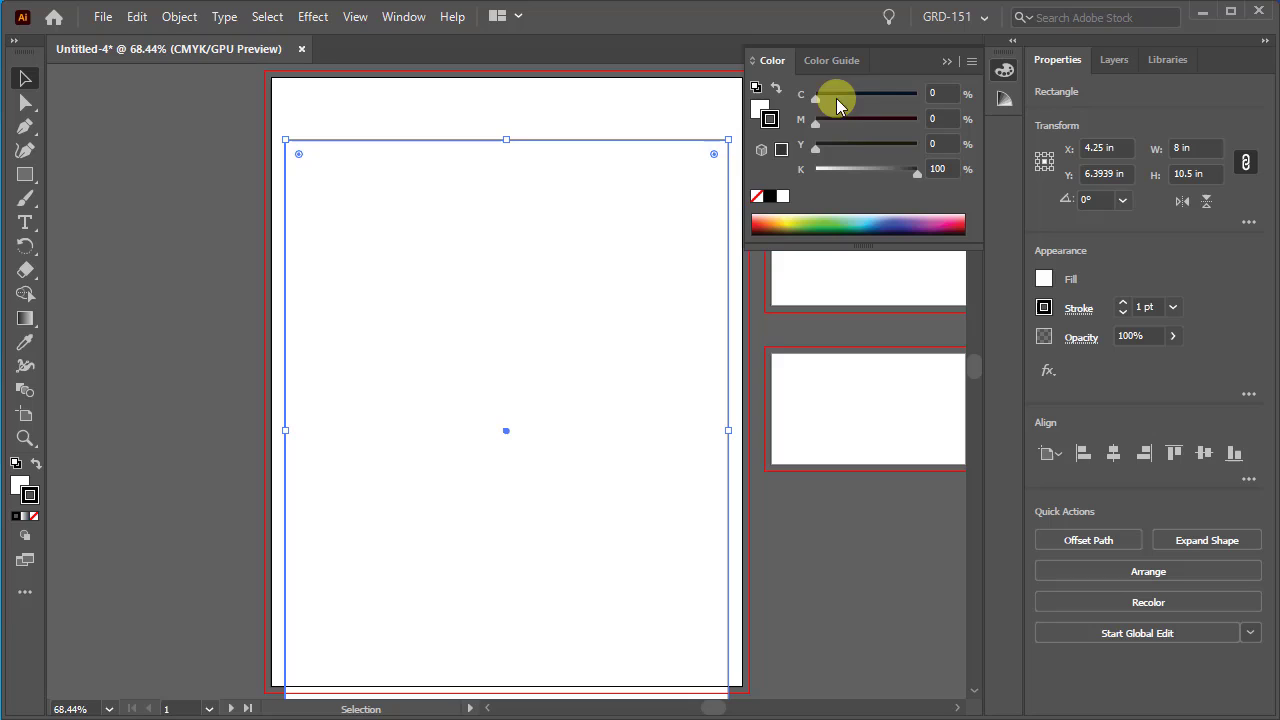
click(761, 108)
click(757, 198)
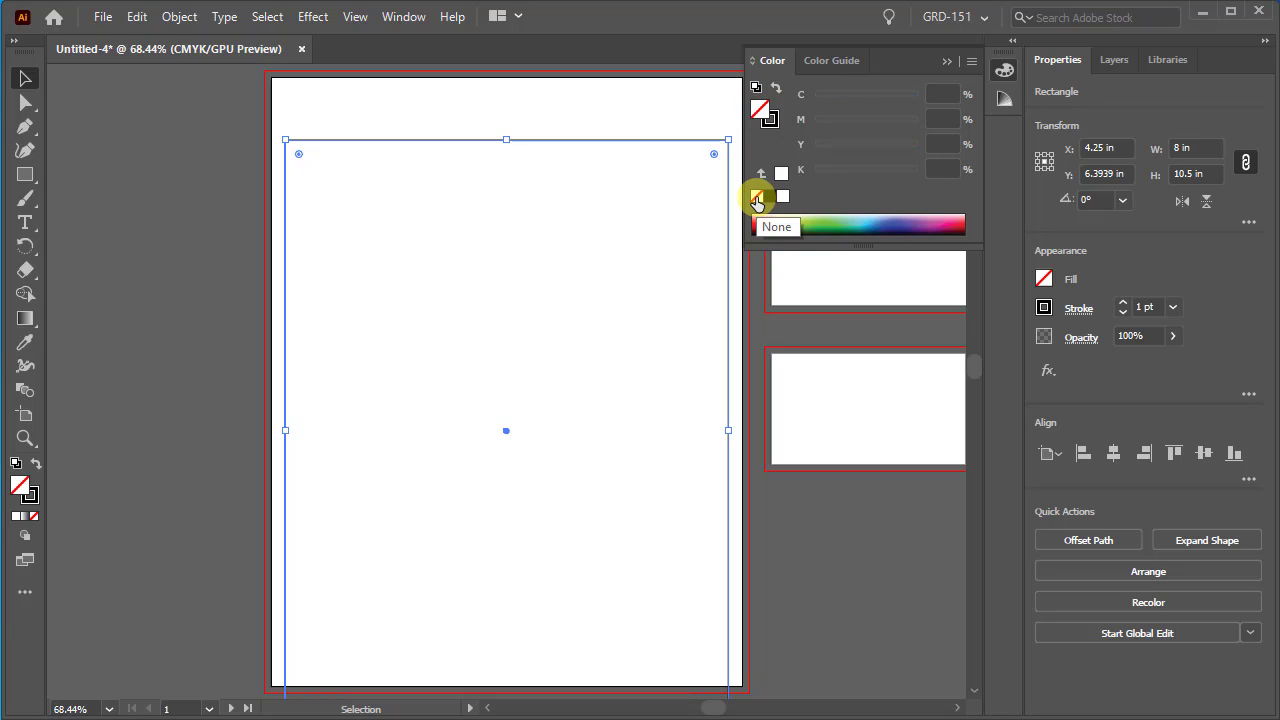
click(768, 124)
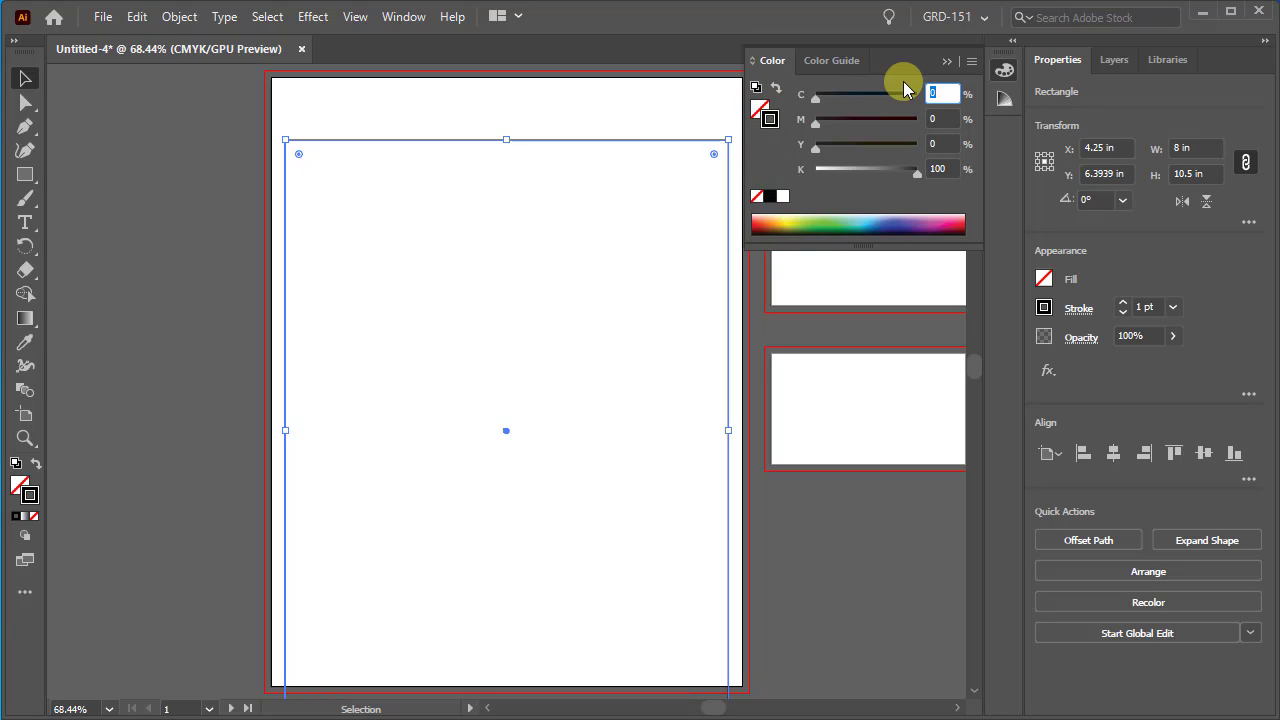
text(30)
click(943, 170)
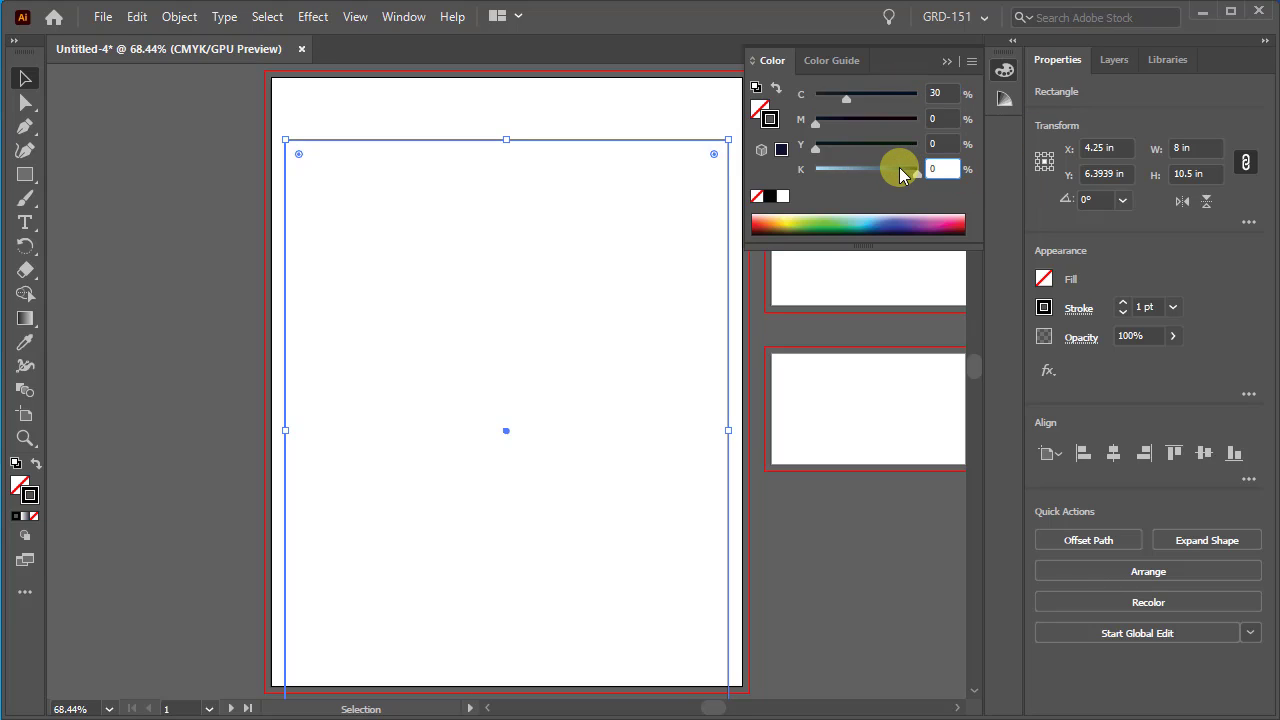
text(0)
key(Return)
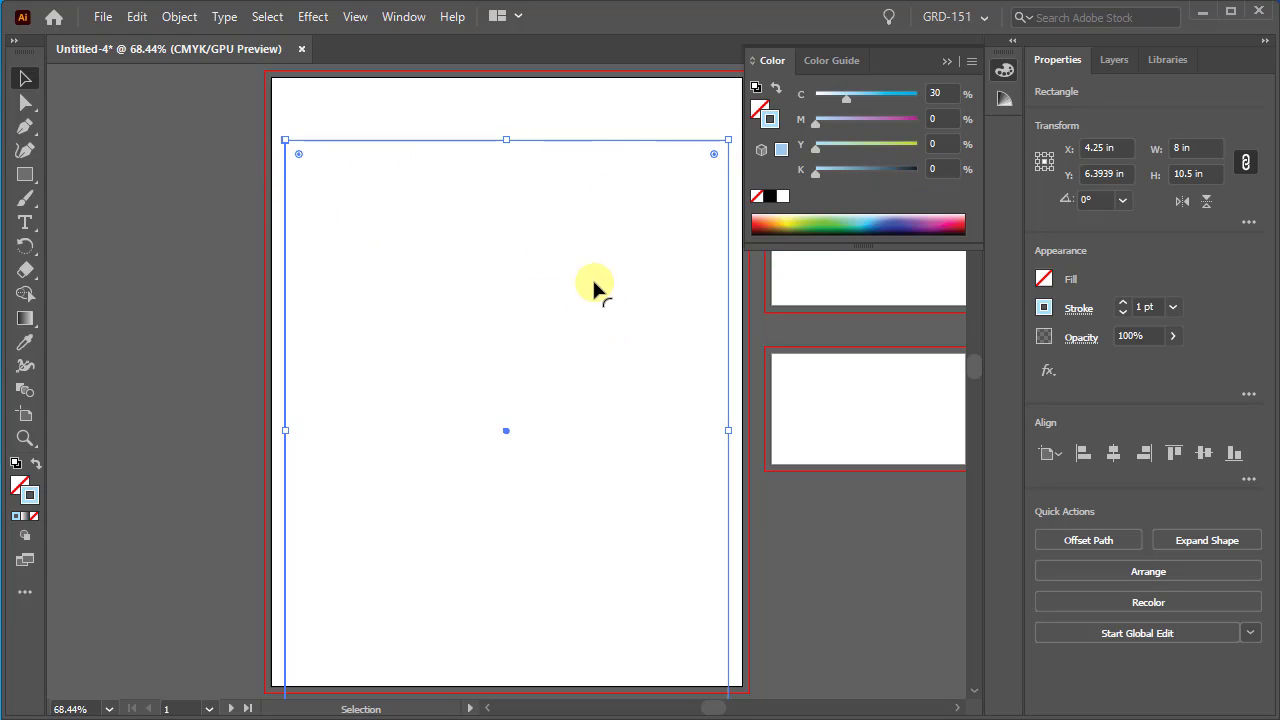
click(1005, 71)
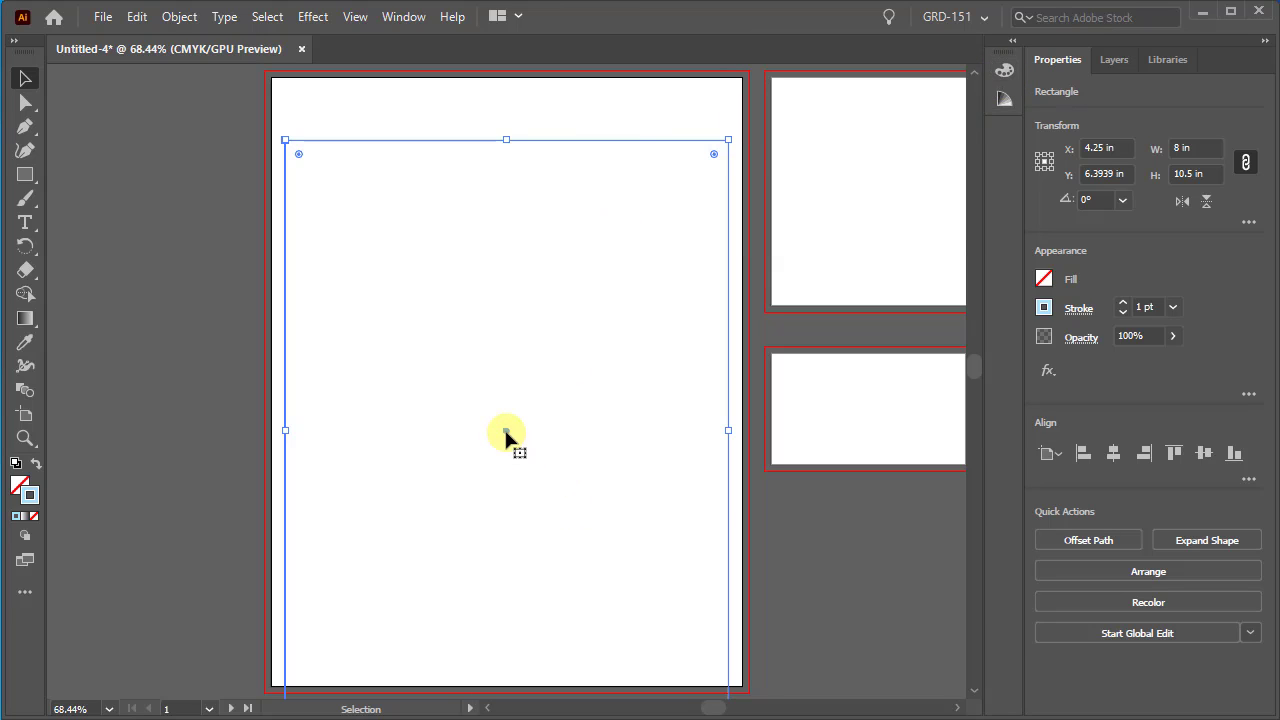
Step: Centre the rectangle horizontally and vertically on the Letterhead artboard and deselect it
drag(505, 431, 498, 388)
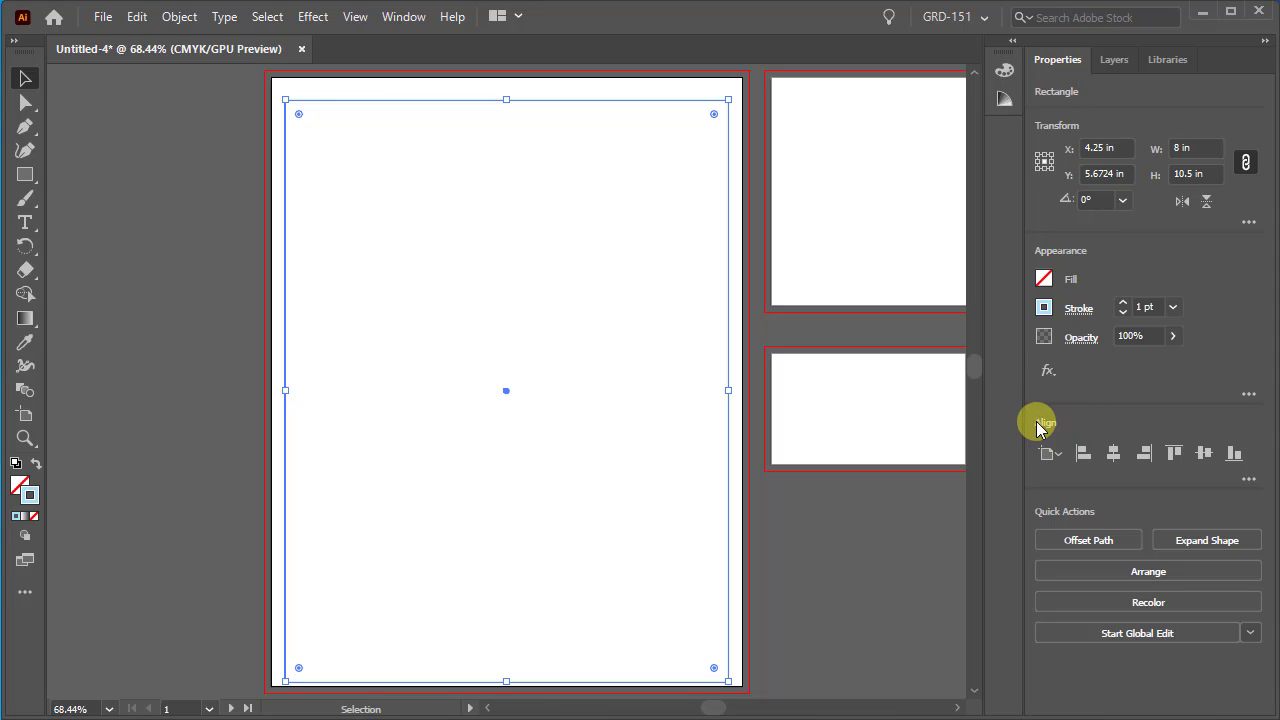
click(1115, 459)
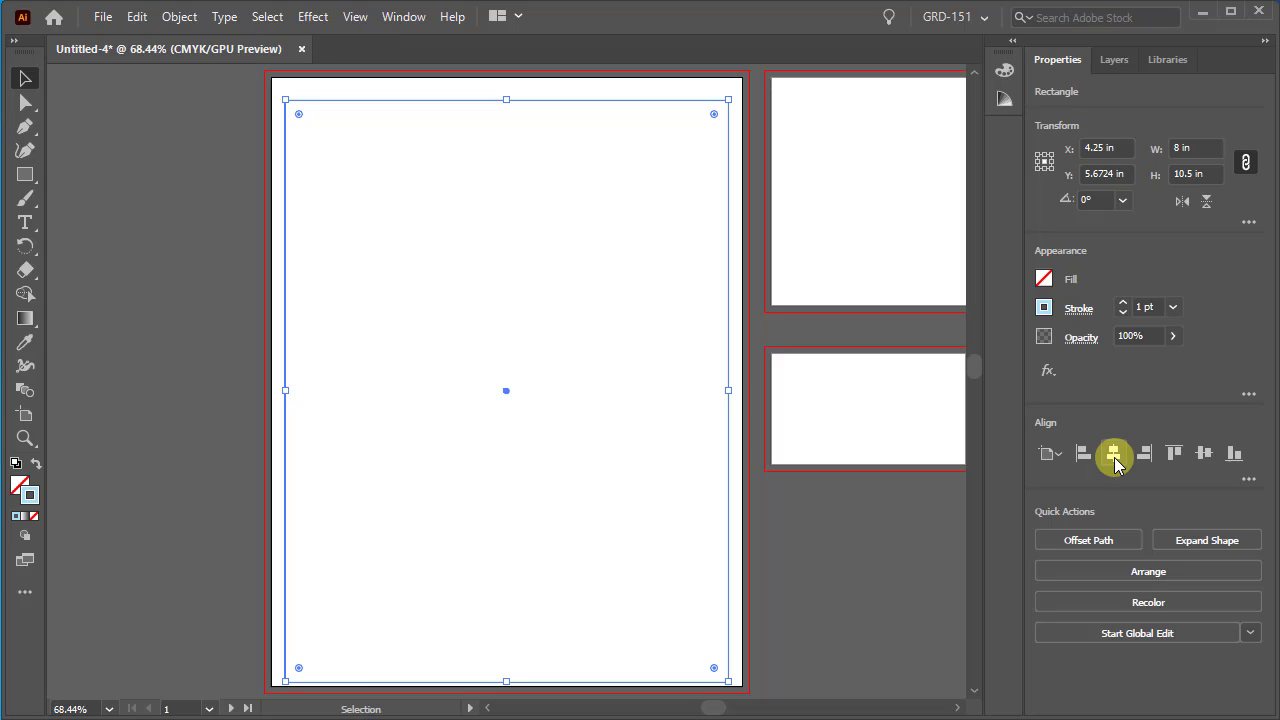
click(1203, 459)
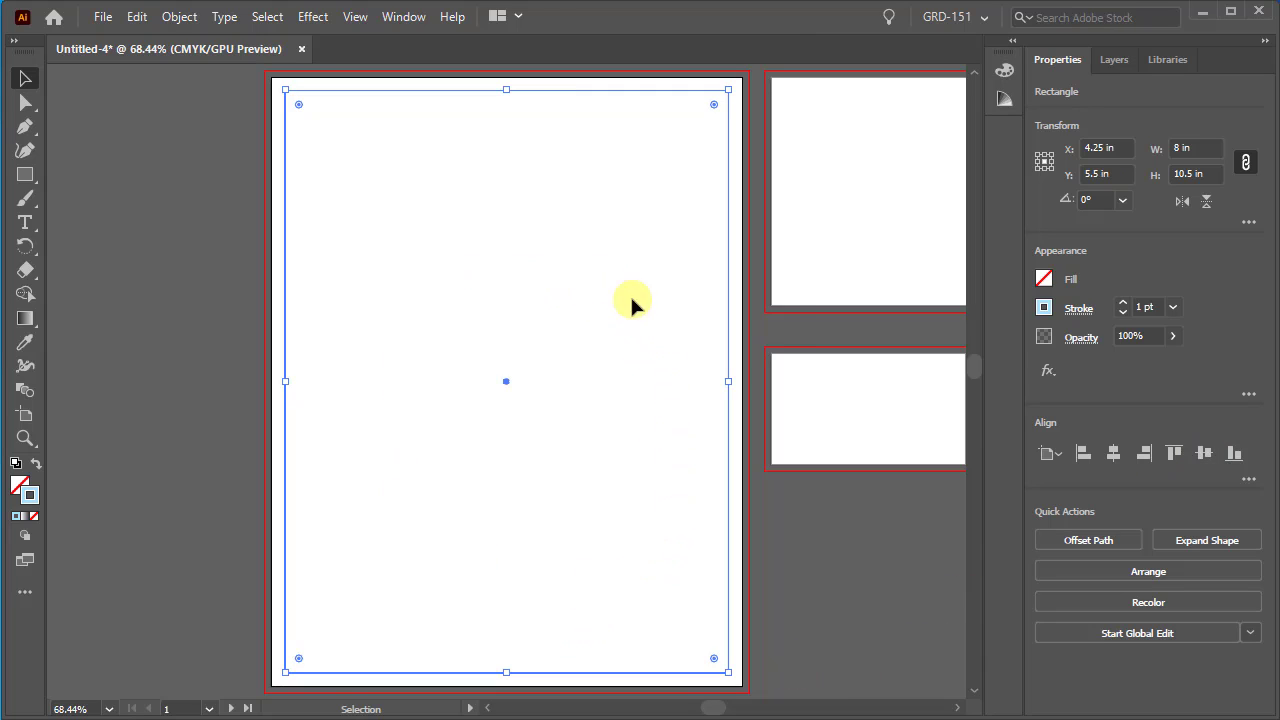
click(823, 596)
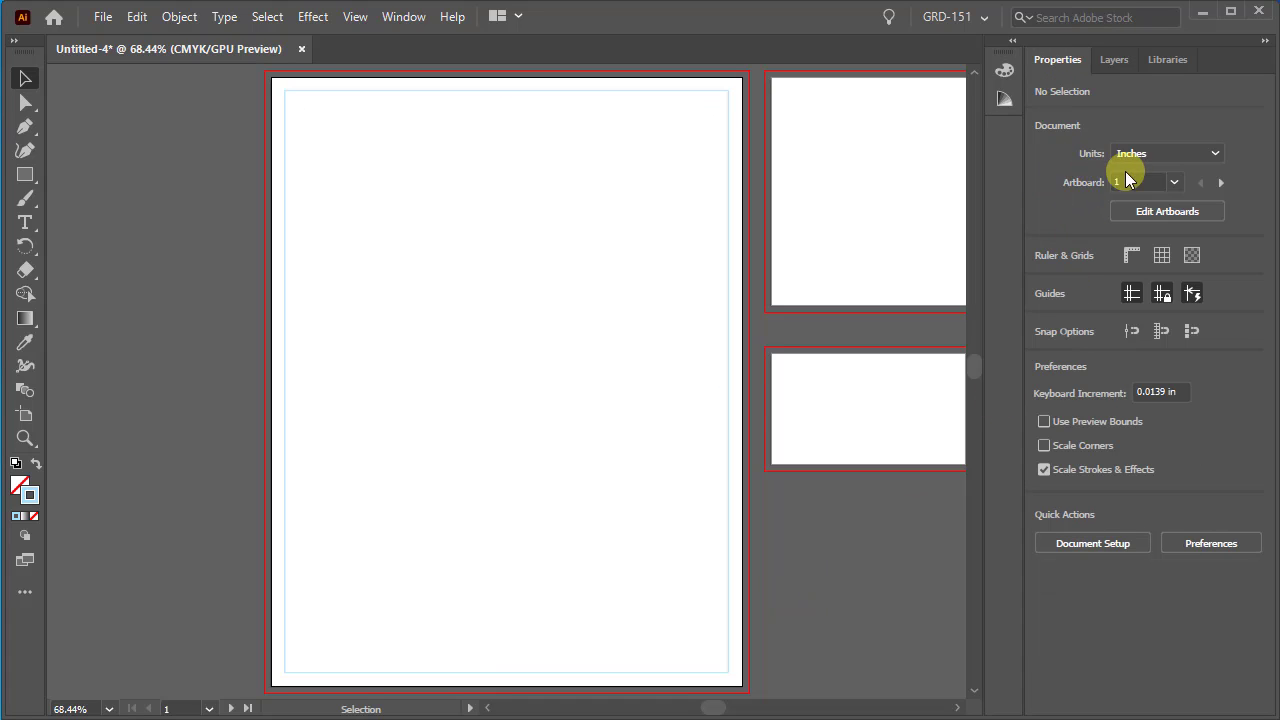
Step: Go to artboard 2, the envelope, and open the size settings for a new rectangle there
click(1174, 184)
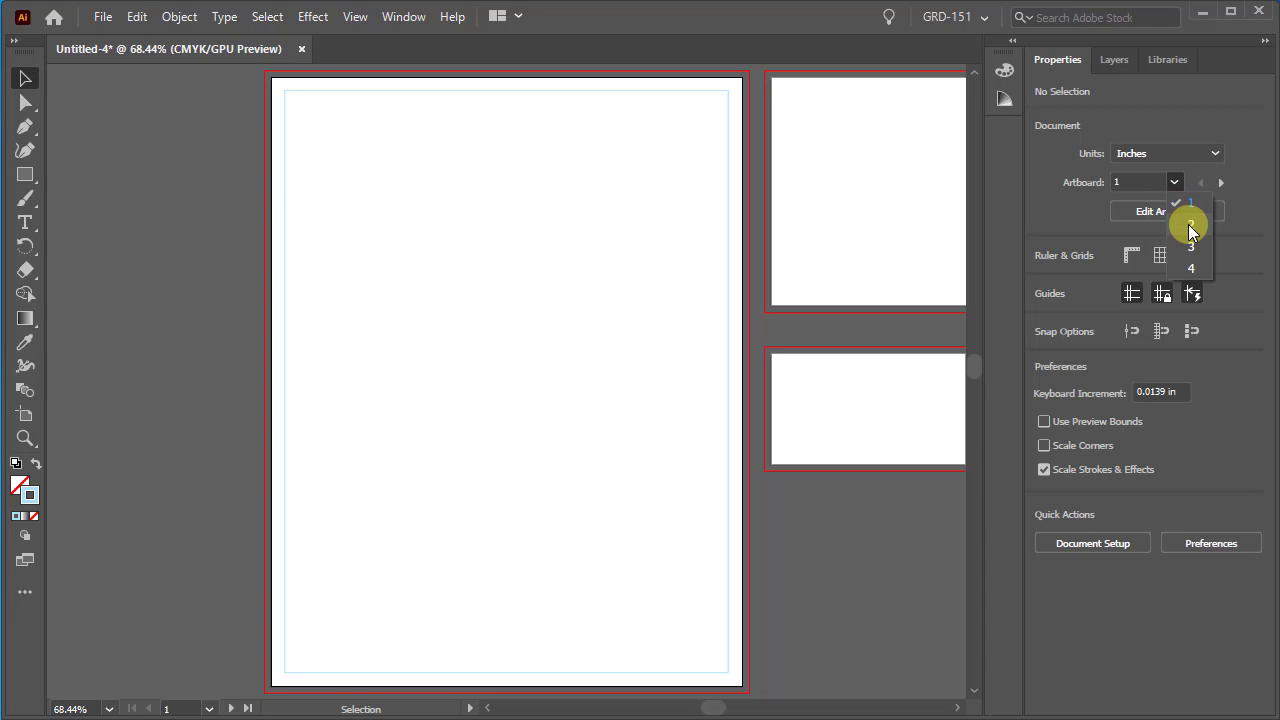
click(1190, 226)
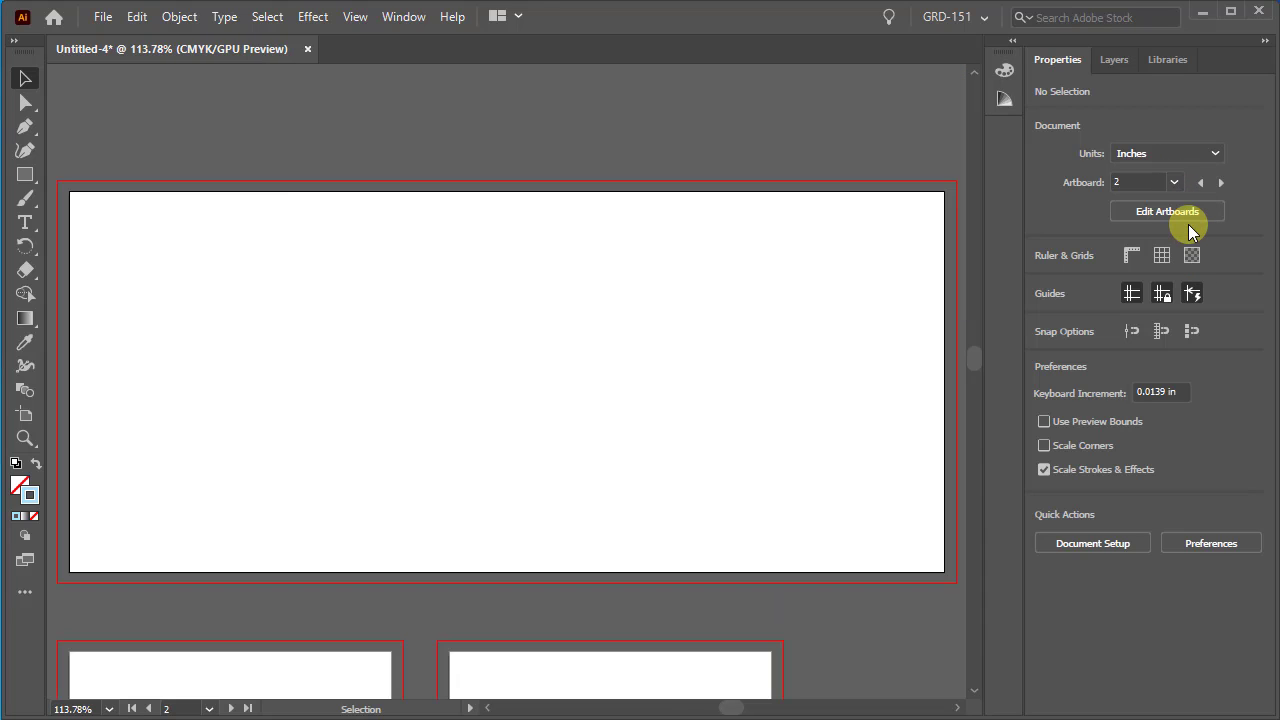
click(25, 174)
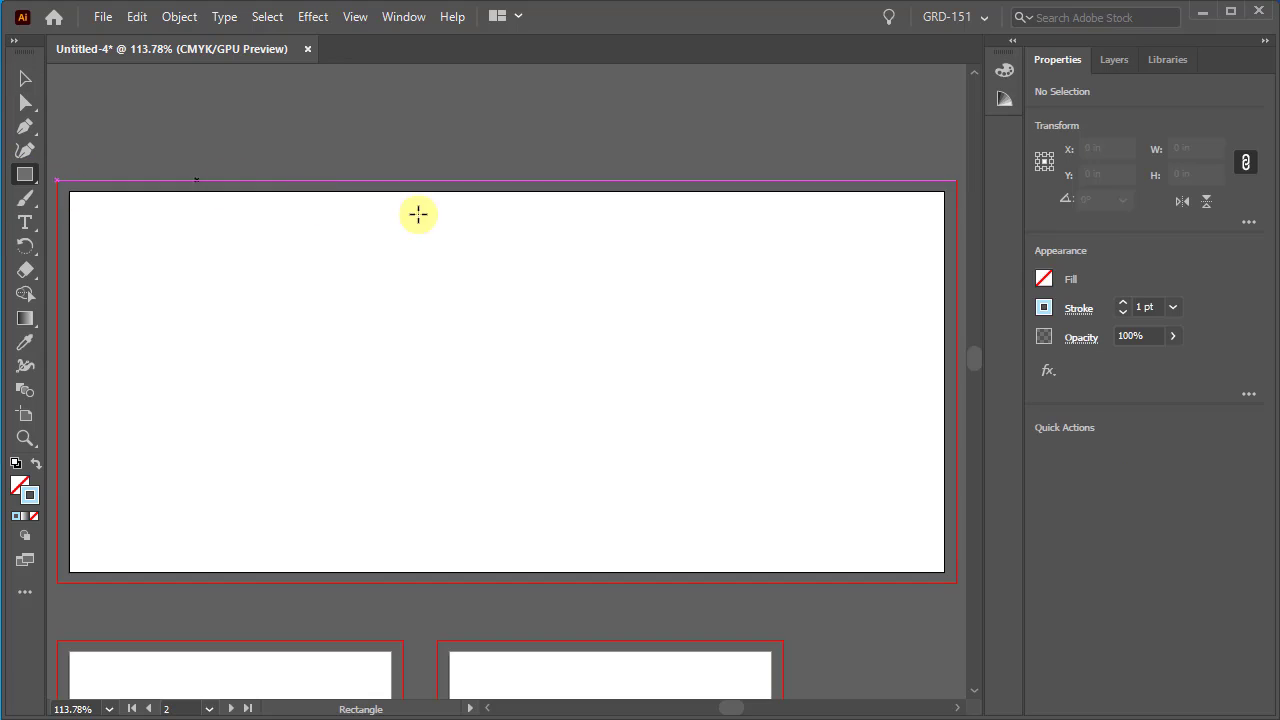
click(480, 276)
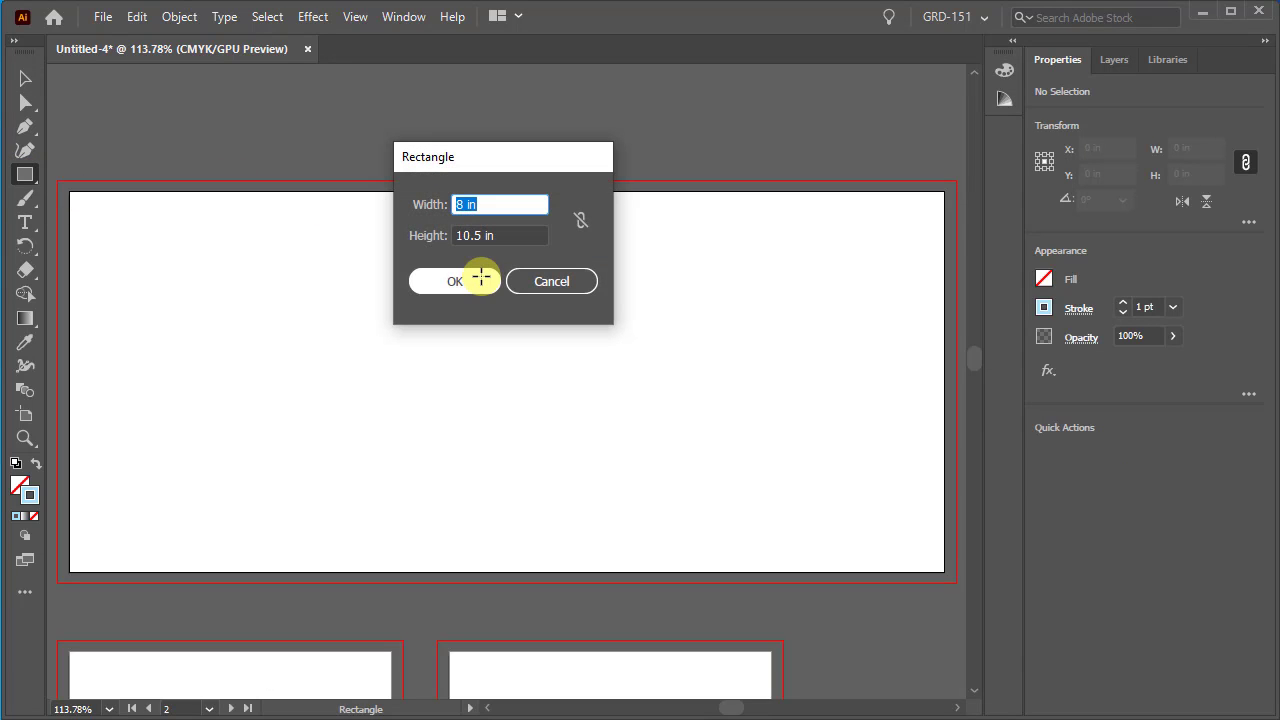
Step: Switch to Calculator, clear it and add 0.375 and 0.375 to get the envelope's combined side margins
key(alt+Tab)
drag(887, 132, 861, 99)
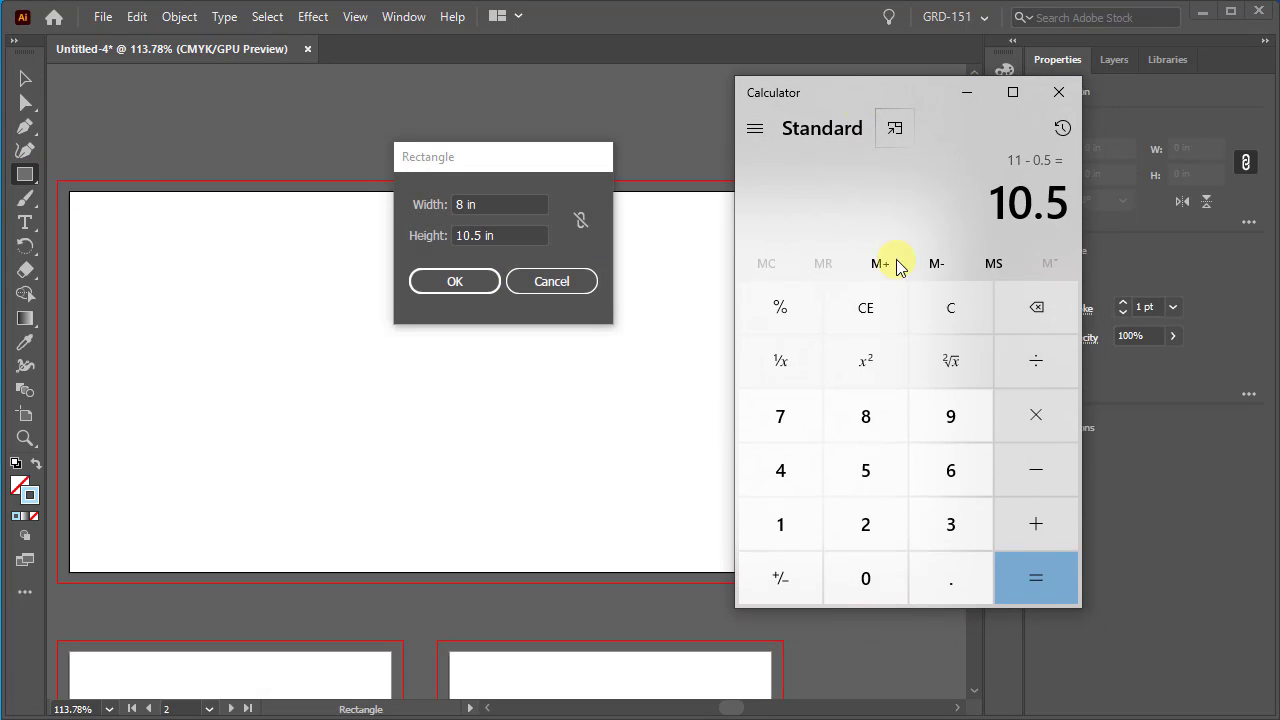
click(954, 302)
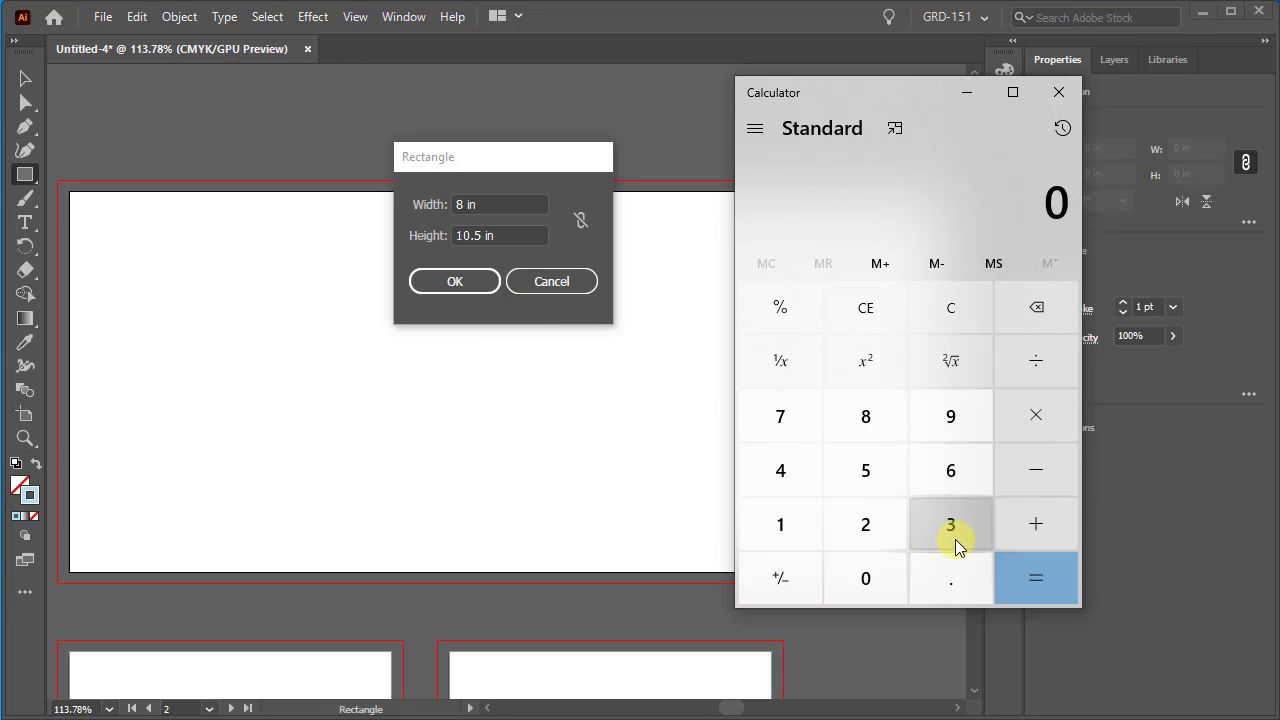
click(951, 585)
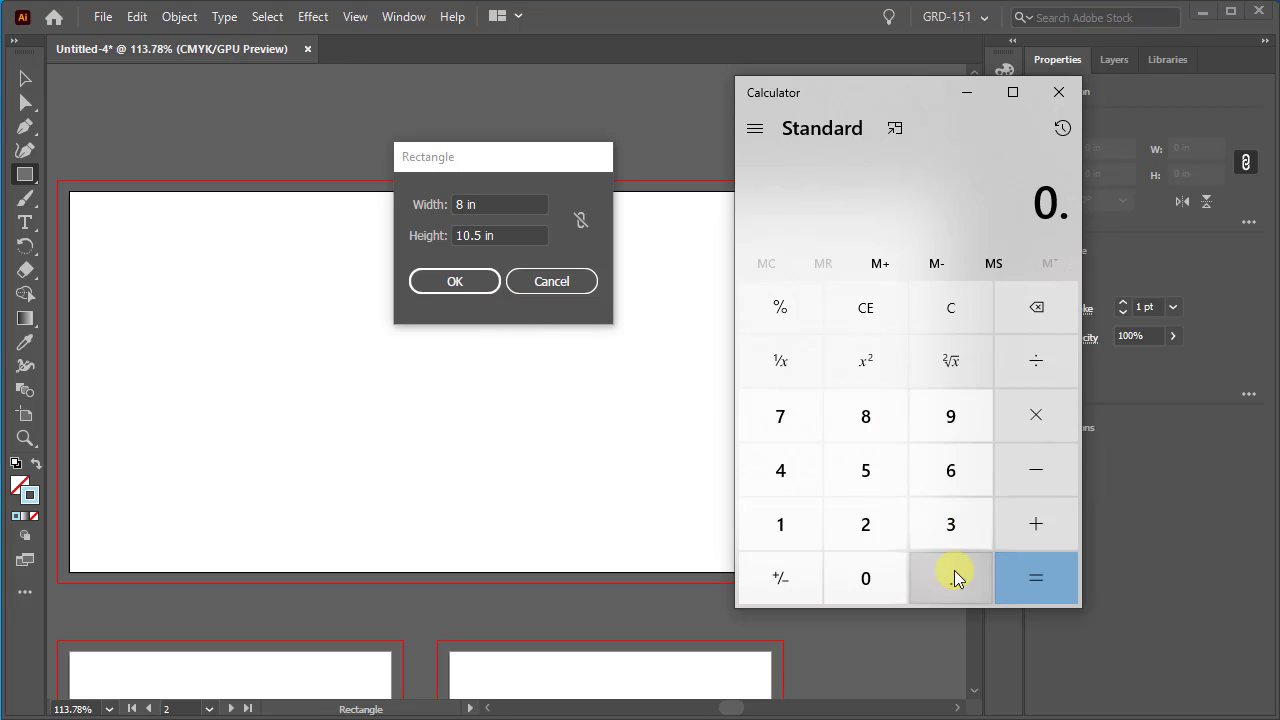
click(950, 524)
click(780, 416)
click(866, 470)
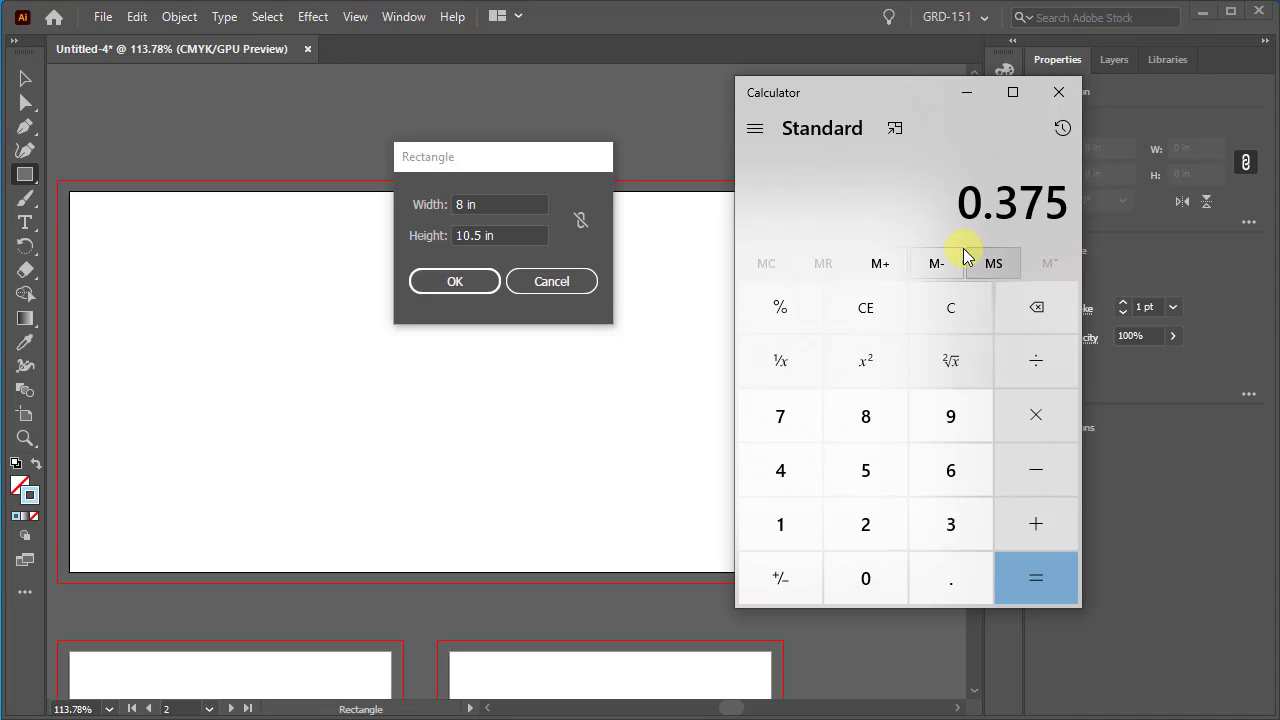
click(1045, 522)
click(948, 575)
click(948, 522)
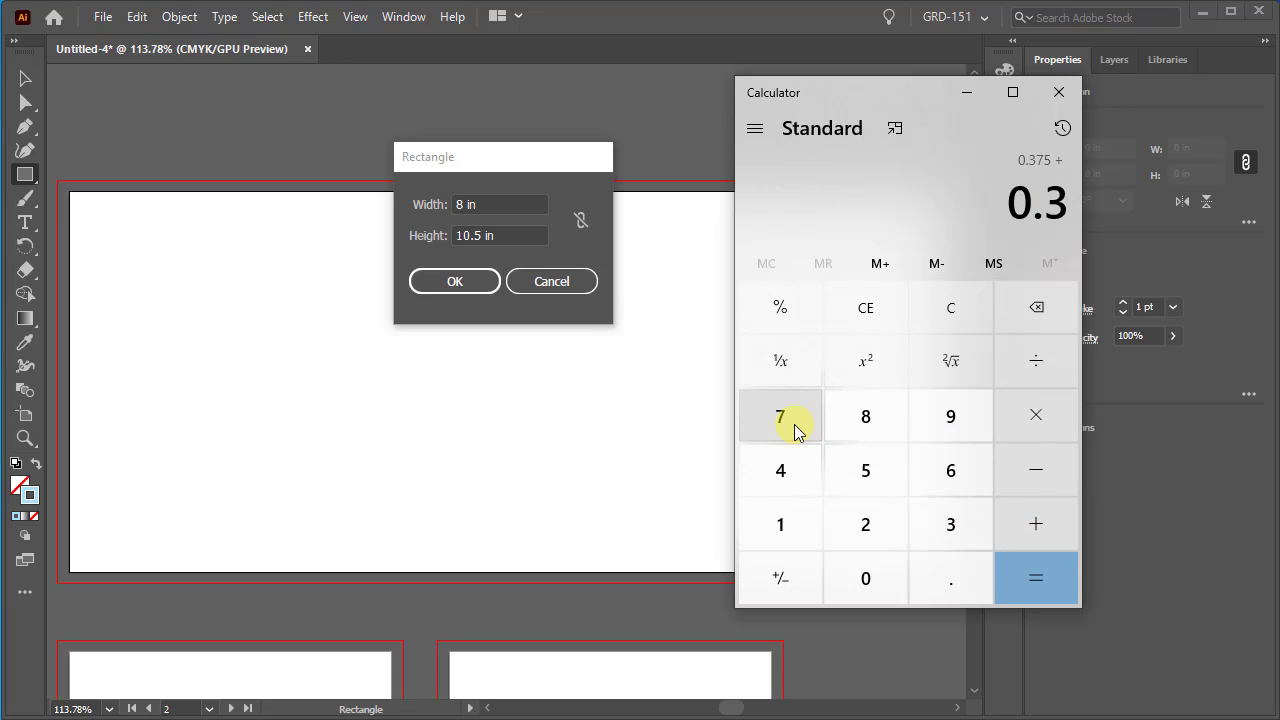
click(791, 423)
click(866, 476)
click(1036, 580)
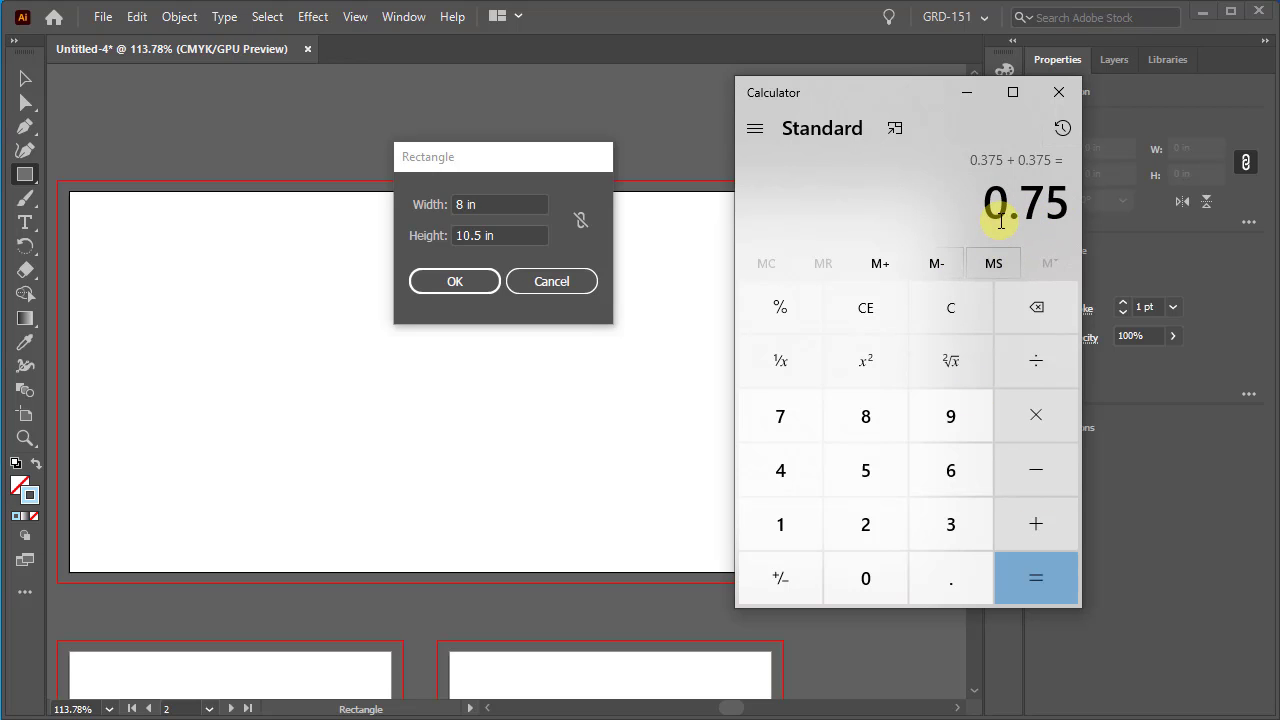
Step: Subtract 0.75 from the 9.5 in envelope width, return to Illustrator and set the rectangle's width to 8.75 in
click(951, 422)
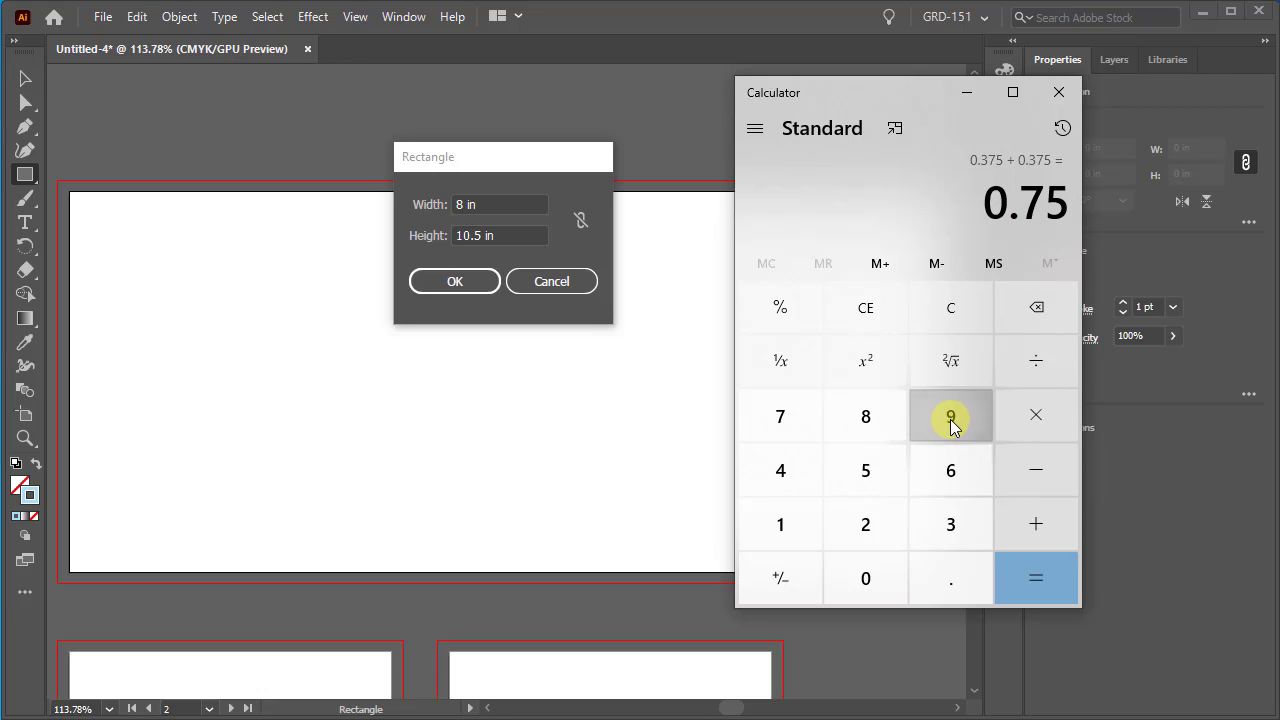
click(948, 580)
click(874, 462)
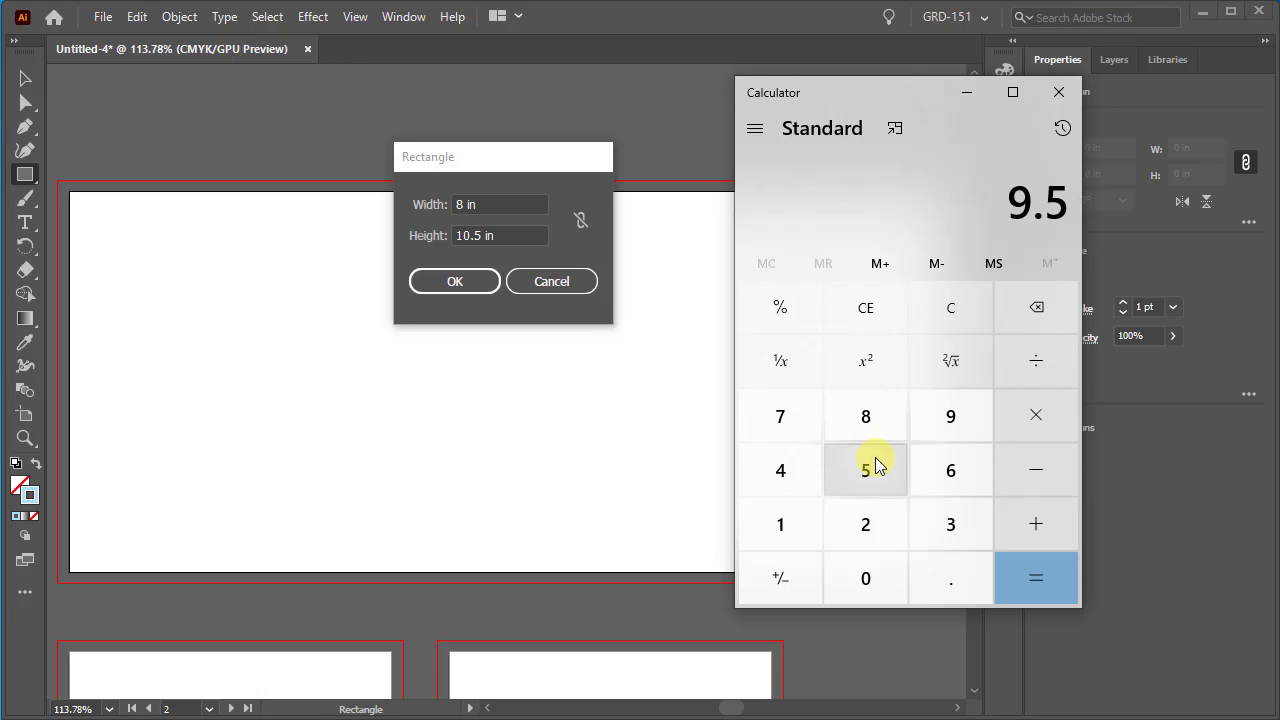
click(1038, 474)
click(950, 578)
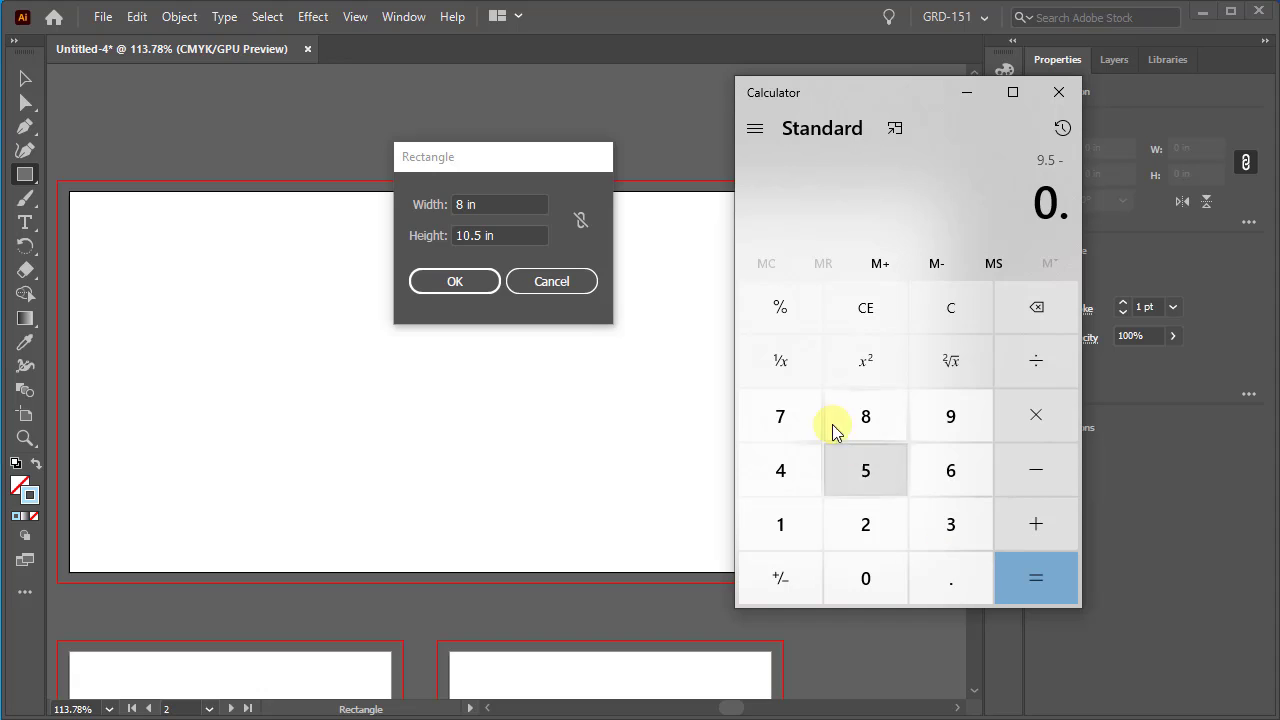
click(812, 432)
click(863, 484)
click(1030, 570)
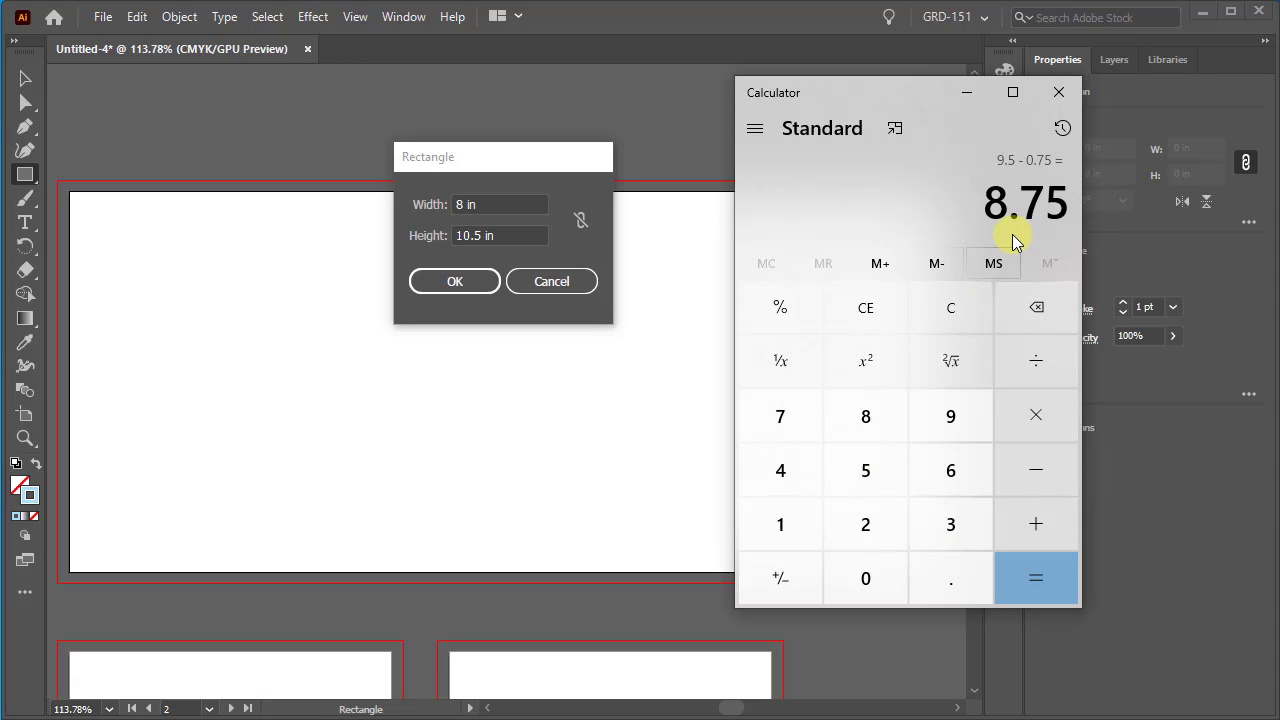
click(508, 206)
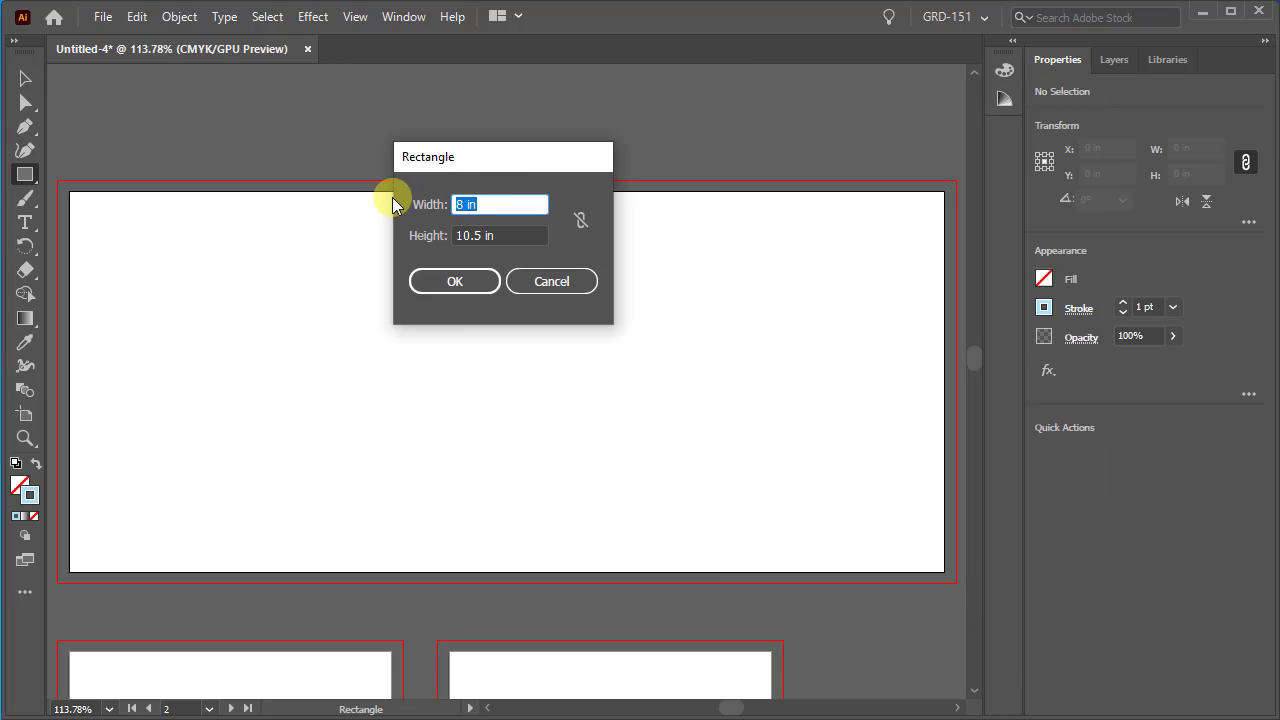
text(8.75)
Step: Switch to Calculator, clear it and add 0.375 and 0.375 for the envelope's combined vertical margins
click(840, 718)
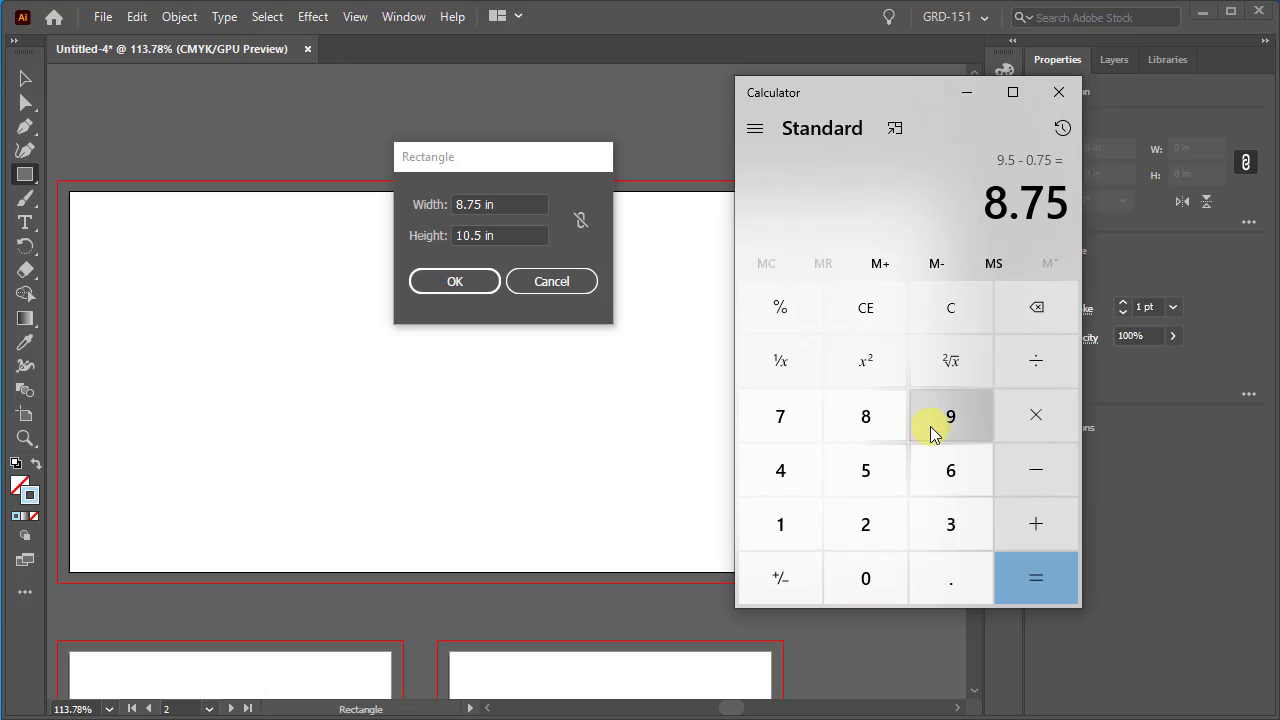
click(951, 312)
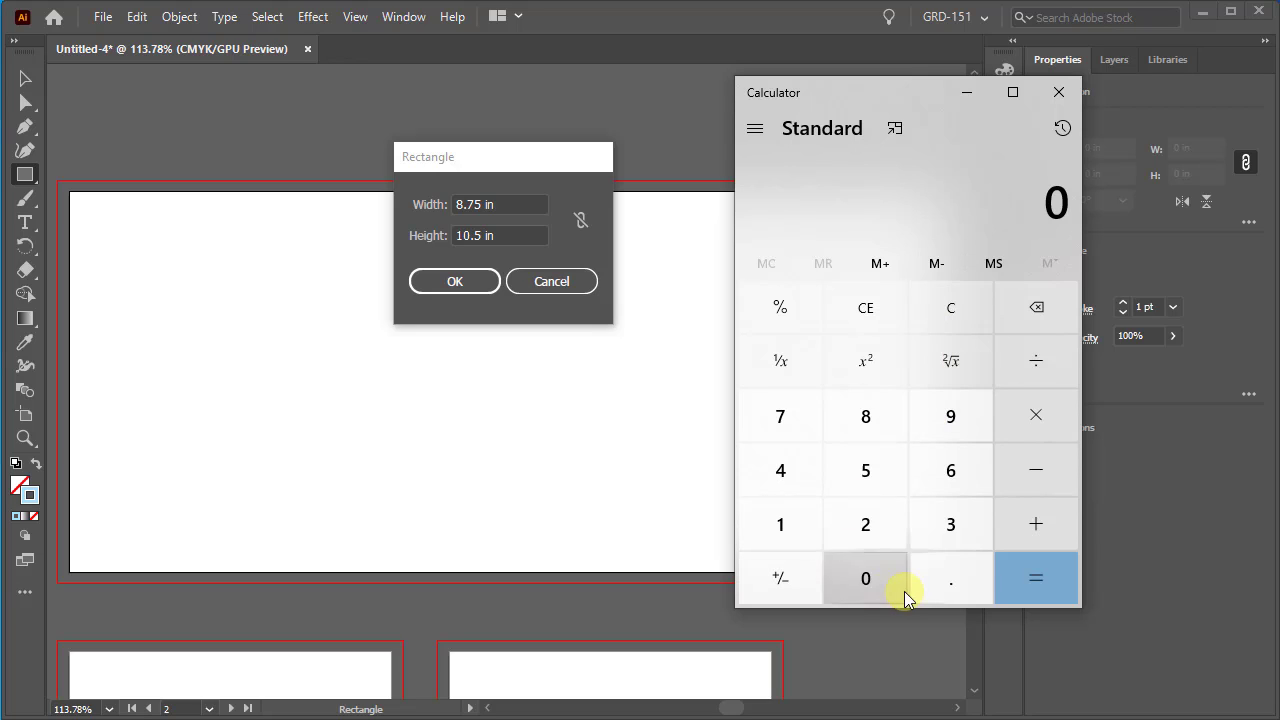
click(949, 576)
click(943, 529)
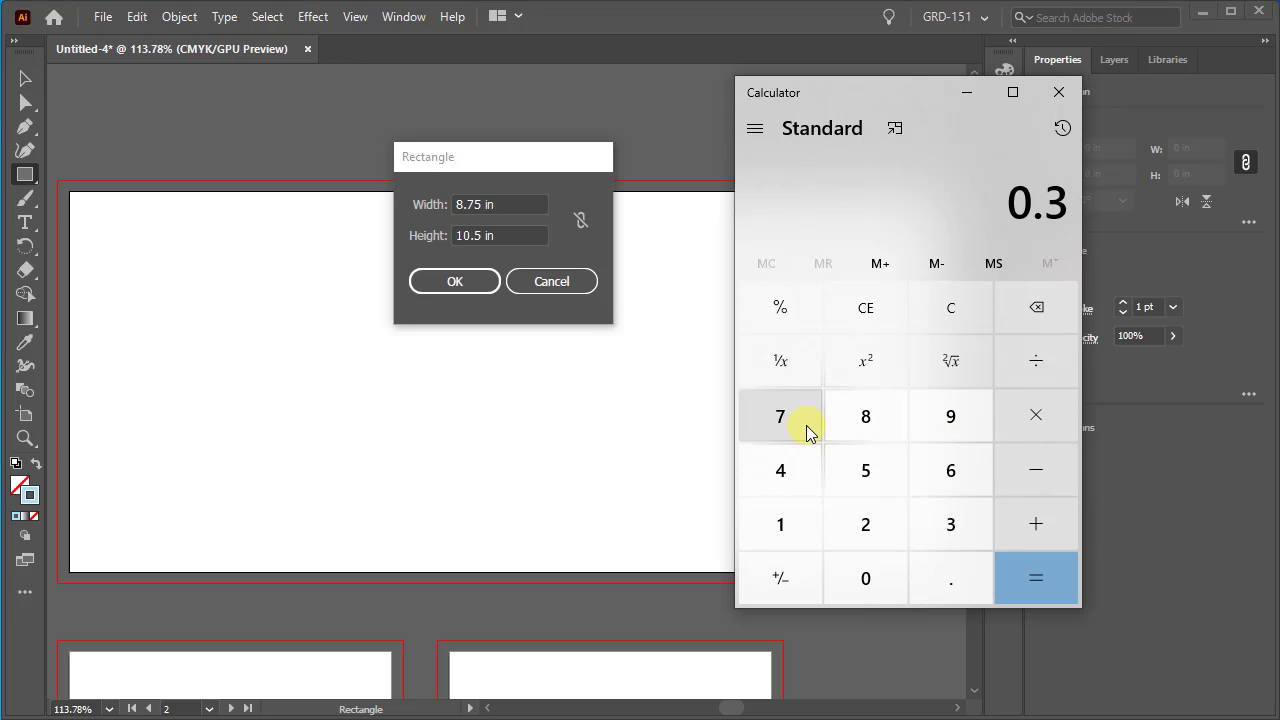
click(809, 429)
click(895, 478)
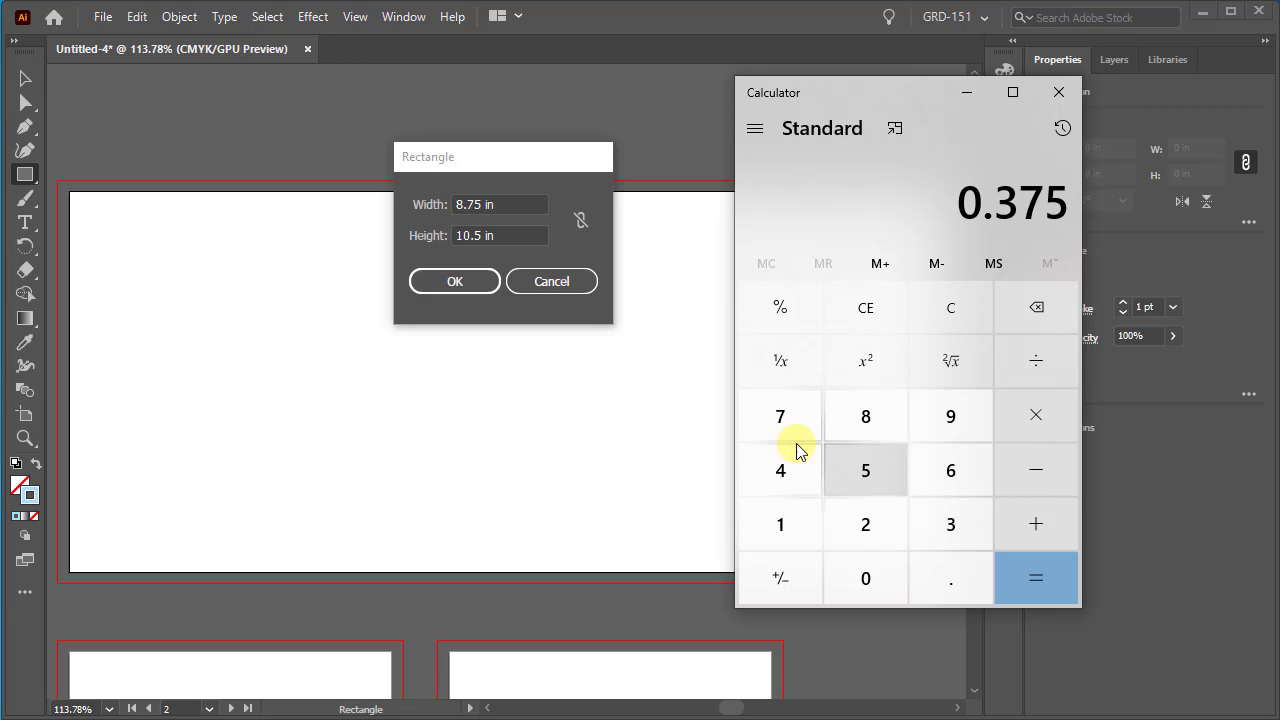
click(1031, 528)
click(957, 578)
click(950, 524)
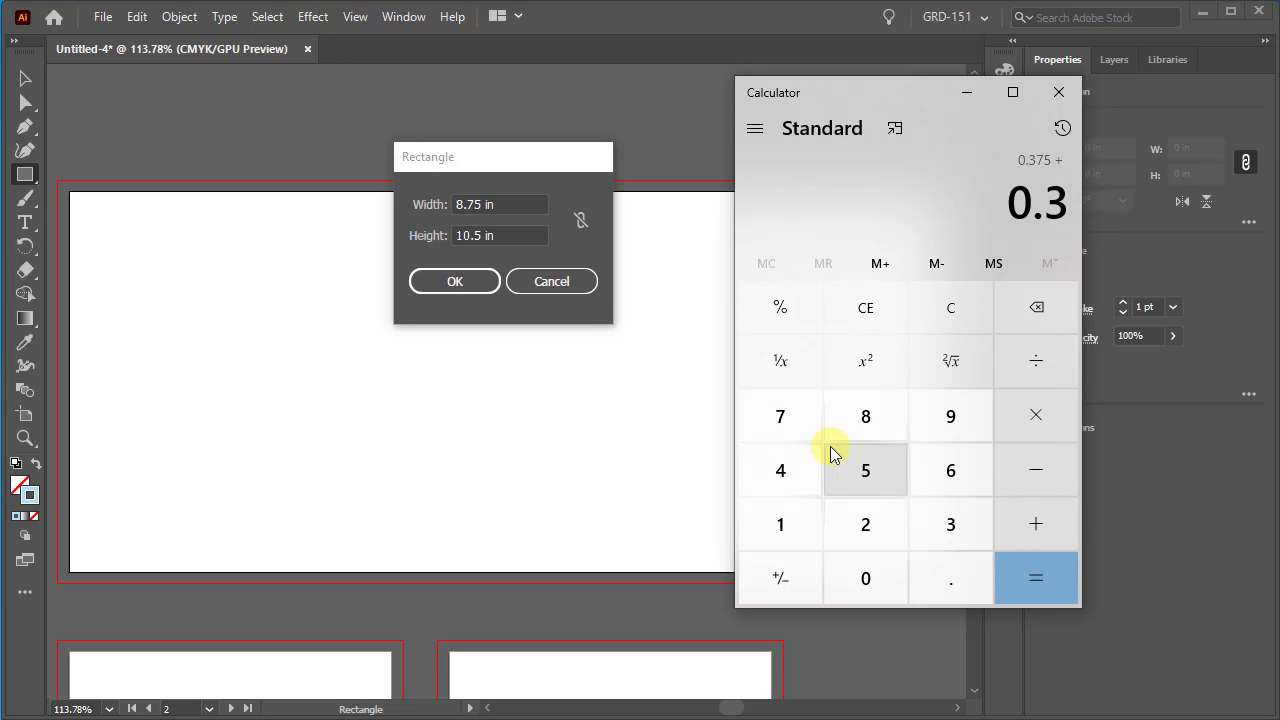
click(780, 416)
click(866, 470)
click(1046, 591)
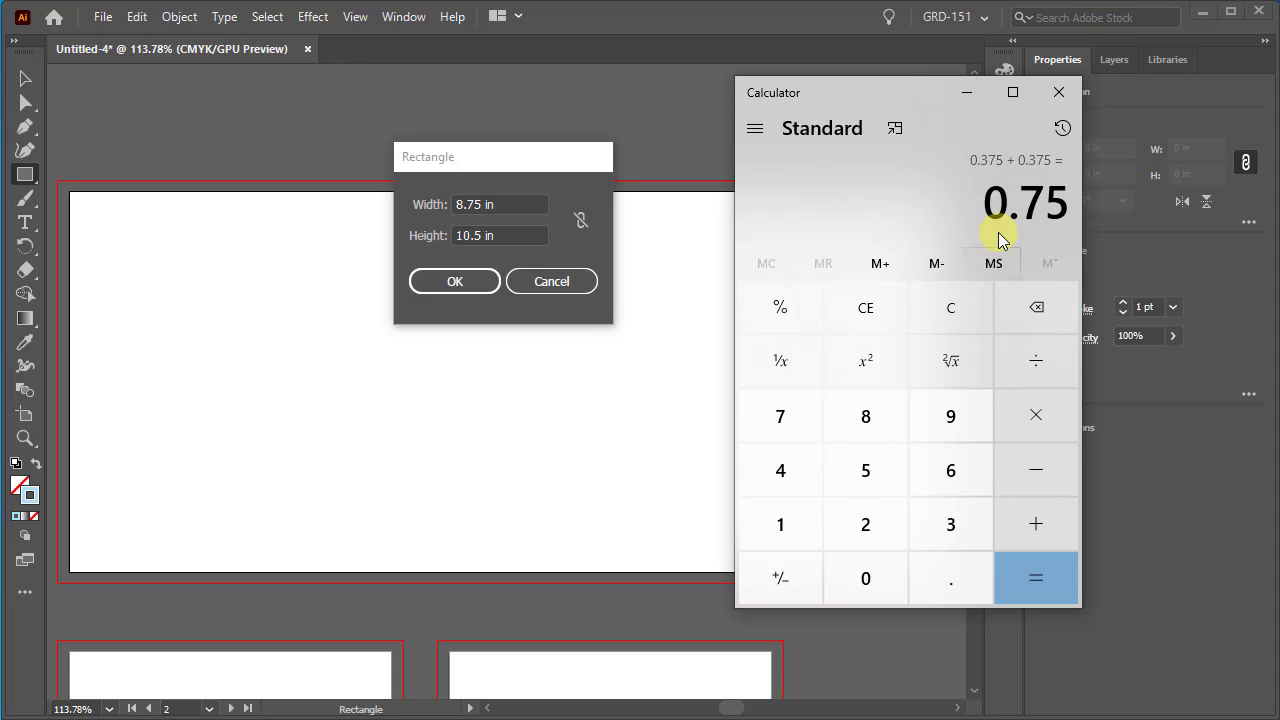
Step: Subtract 0.75 from the 4.125 in envelope height and, back in Illustrator, create the rectangle with a height of 3.375 in
click(780, 472)
click(950, 578)
click(780, 524)
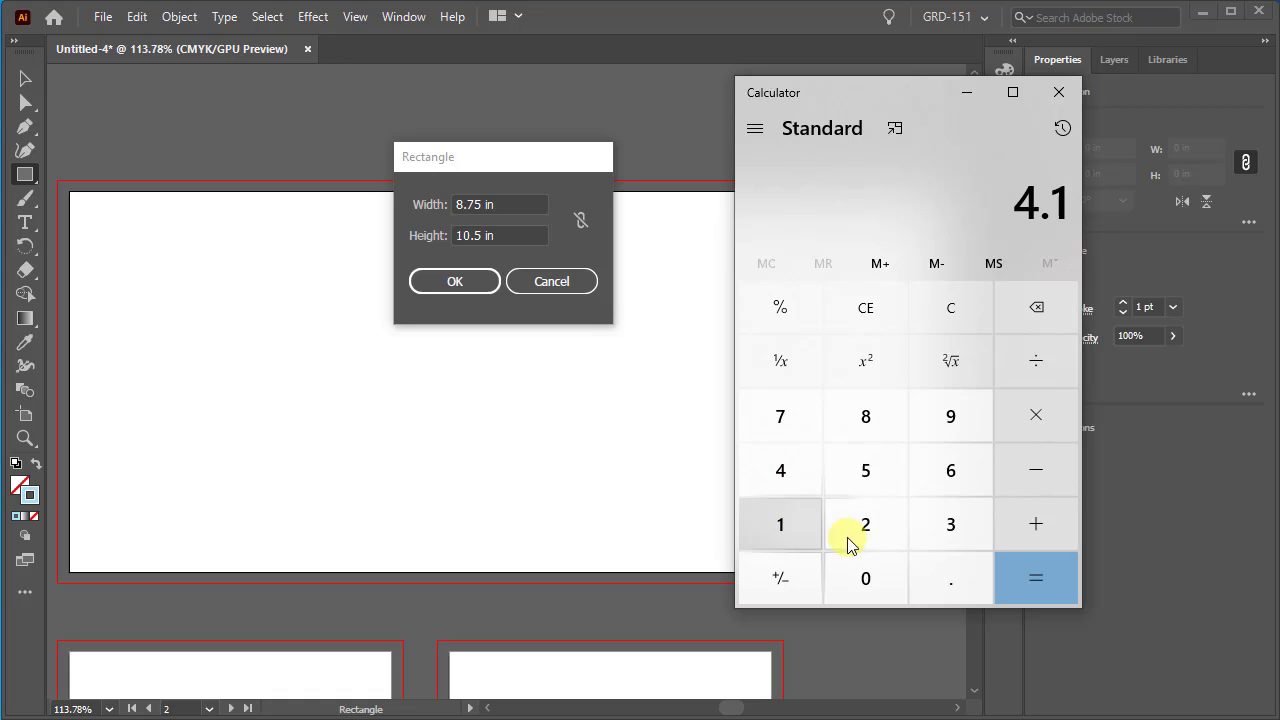
click(848, 540)
click(866, 470)
click(1034, 470)
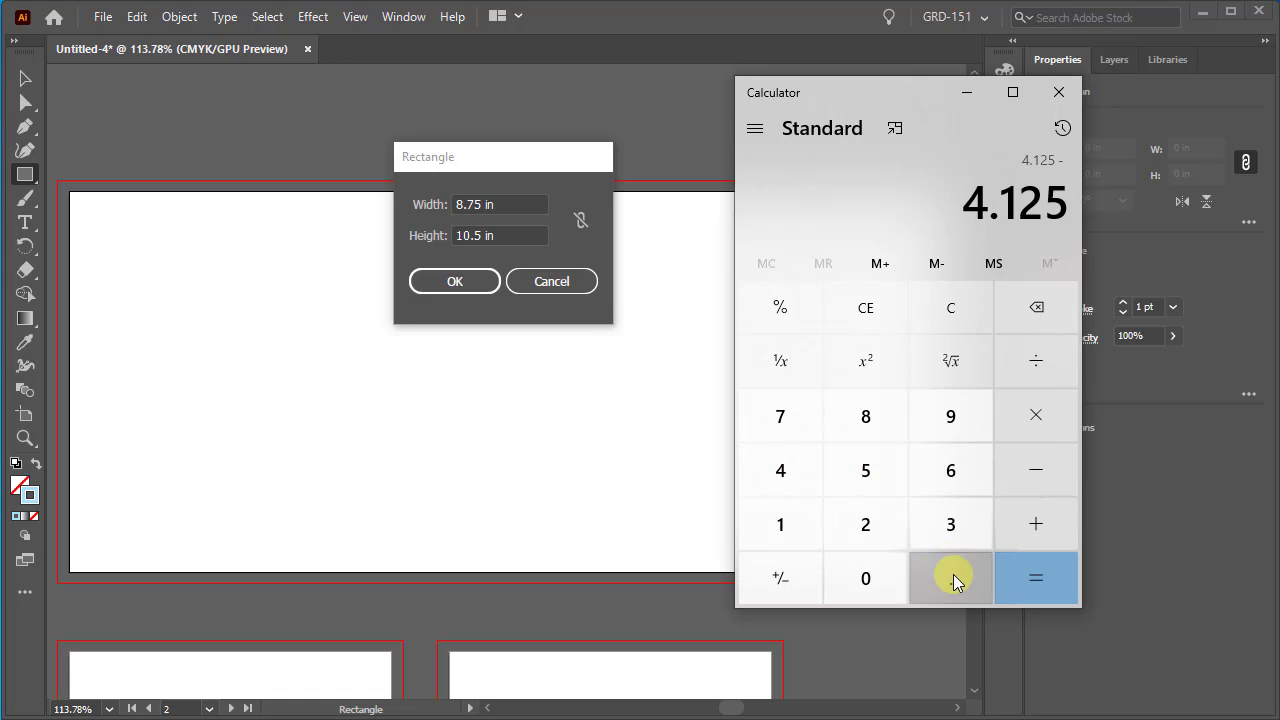
click(953, 576)
click(780, 416)
click(866, 470)
click(1036, 578)
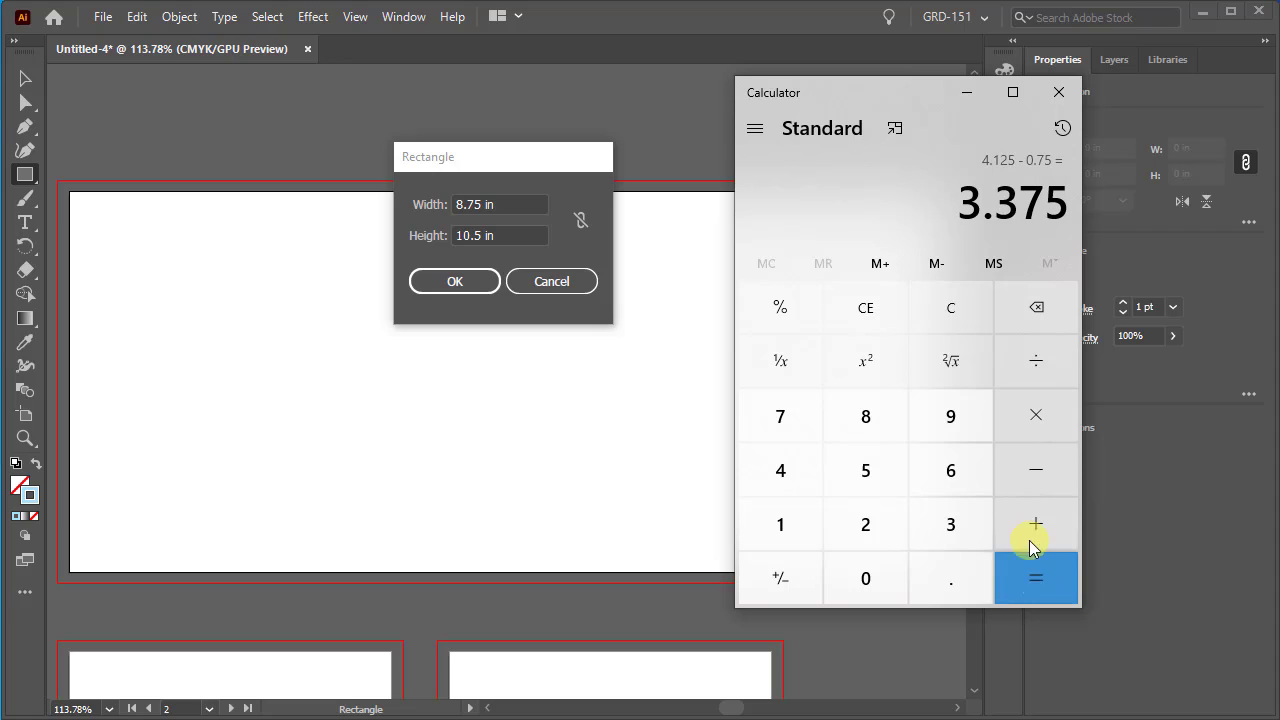
click(425, 240)
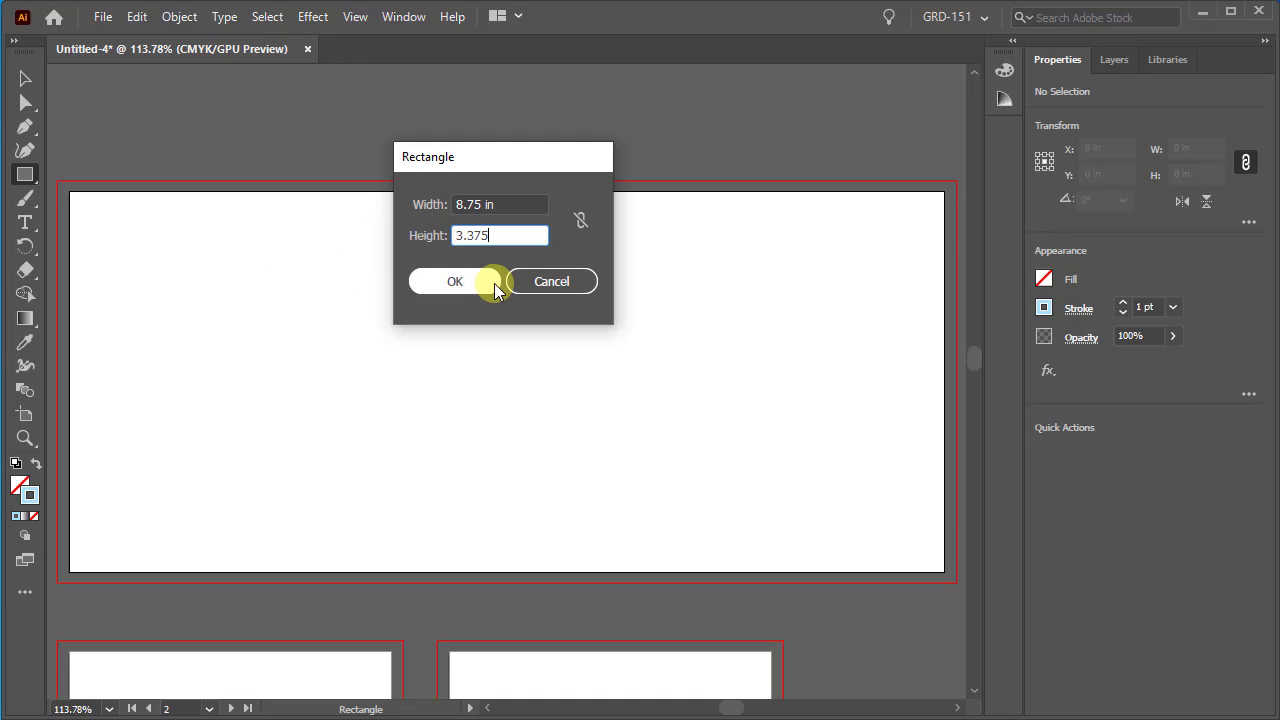
click(447, 282)
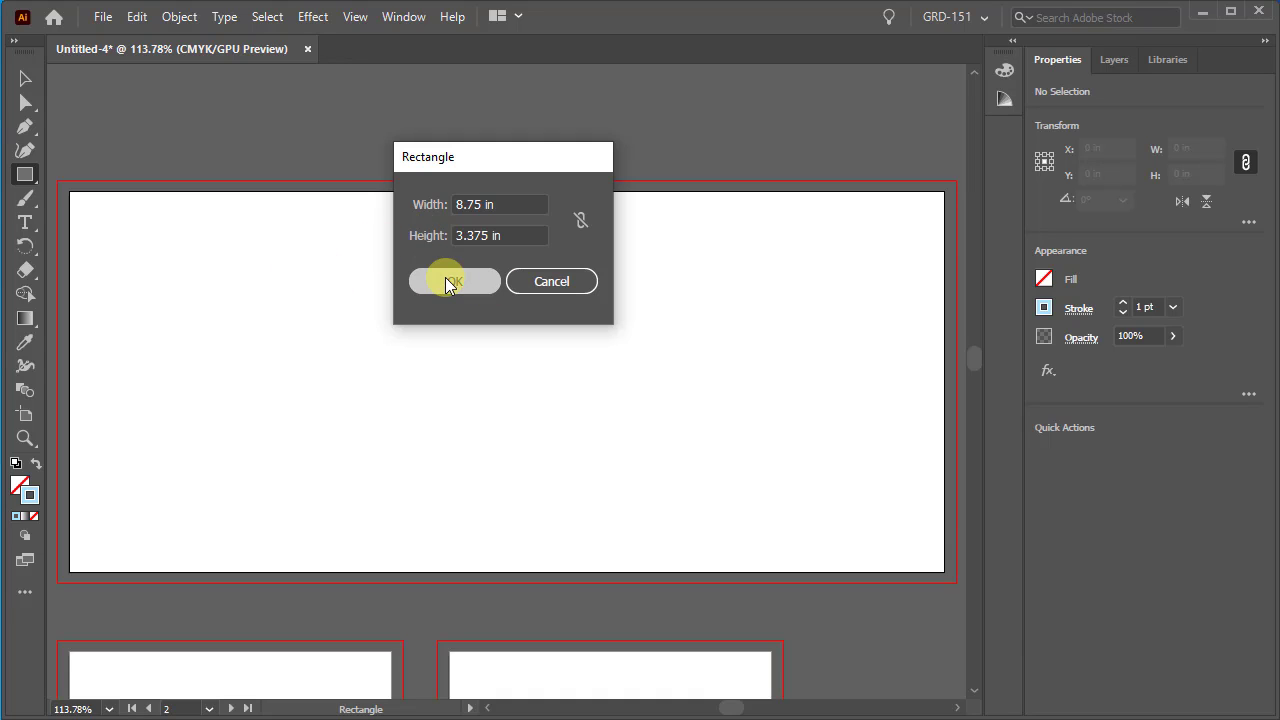
Step: Move the rectangle over the envelope artboard, centre it horizontally on the artboard and deselect it
click(25, 78)
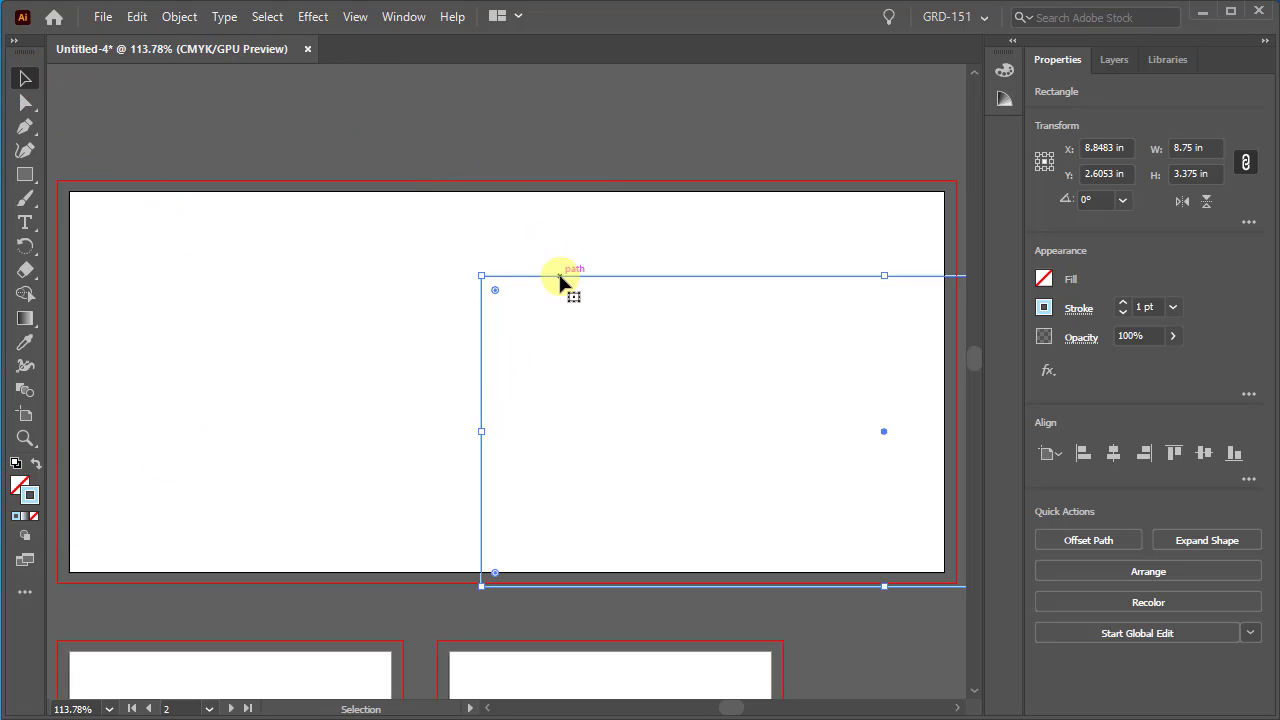
drag(556, 275, 196, 225)
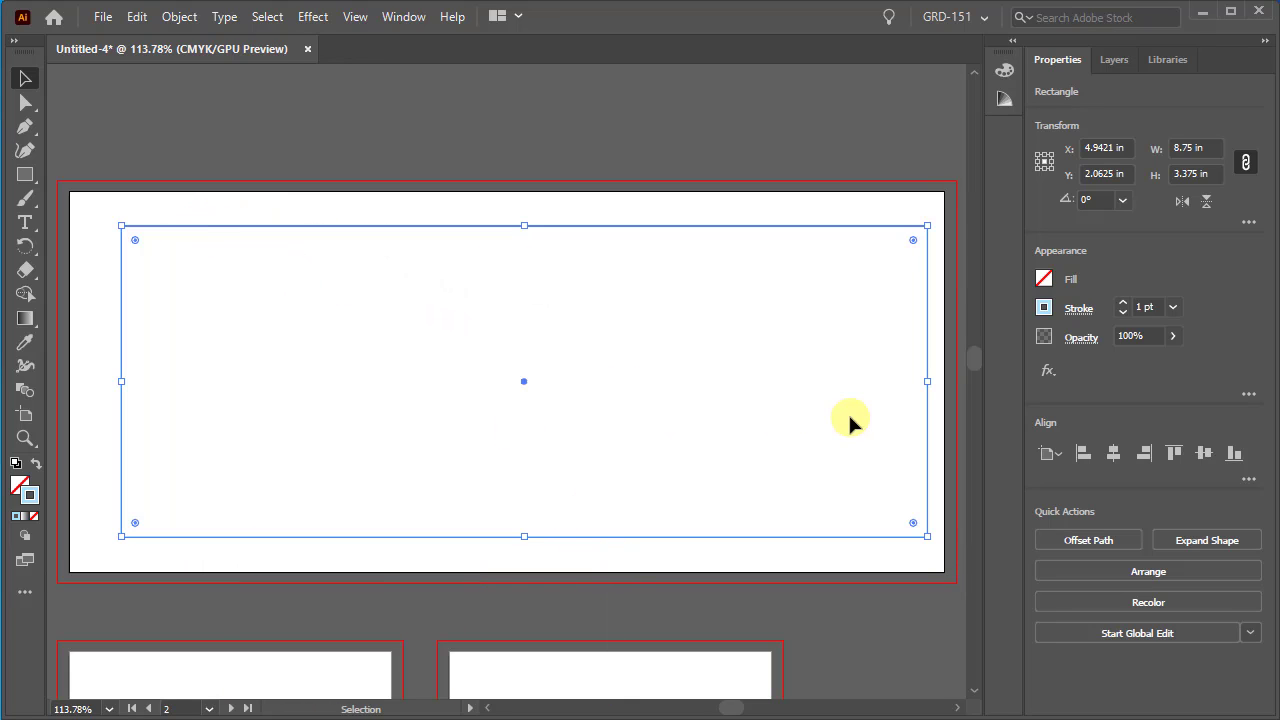
click(1113, 455)
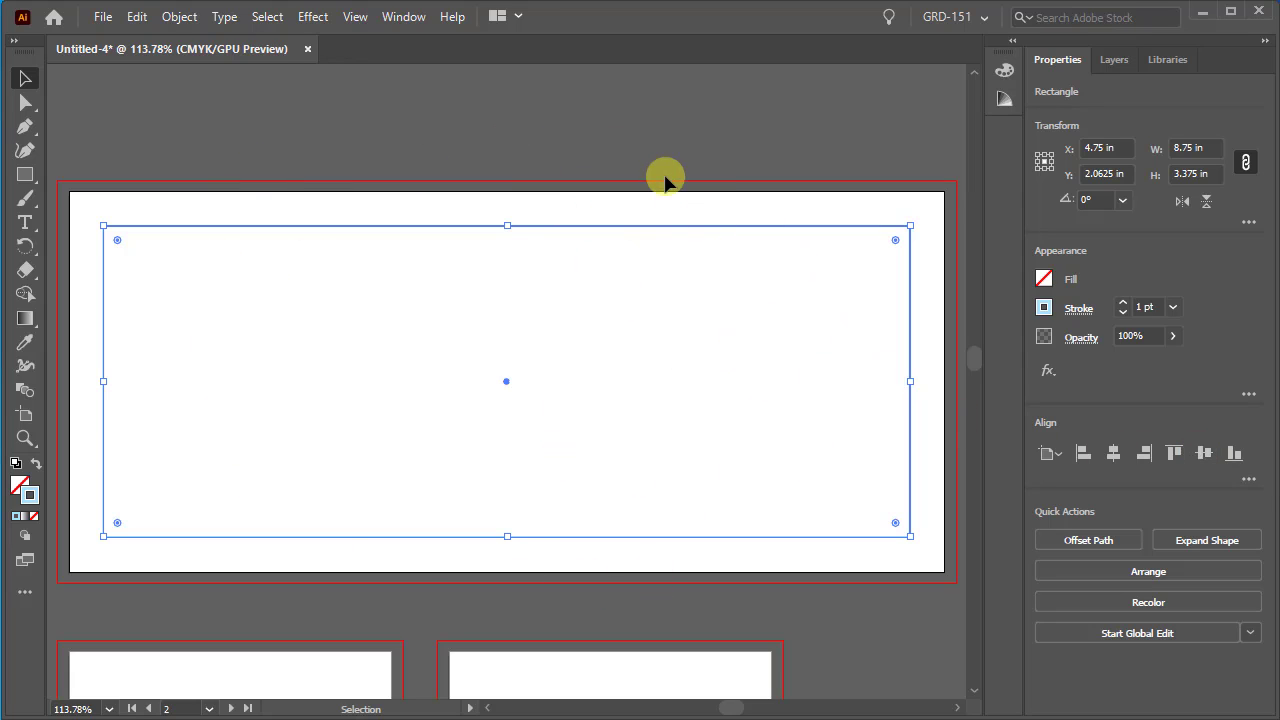
click(880, 125)
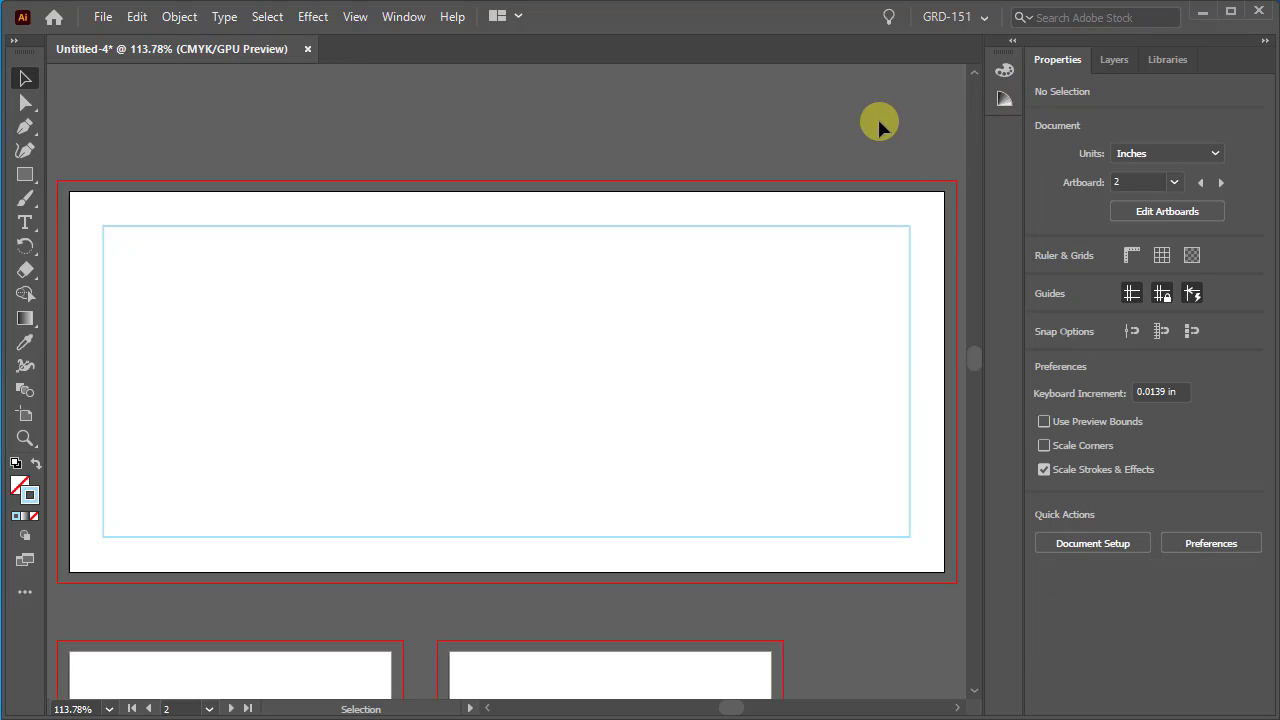
Step: Go to artboard 3, the first business card, and open the size settings for a new rectangle there
click(1176, 186)
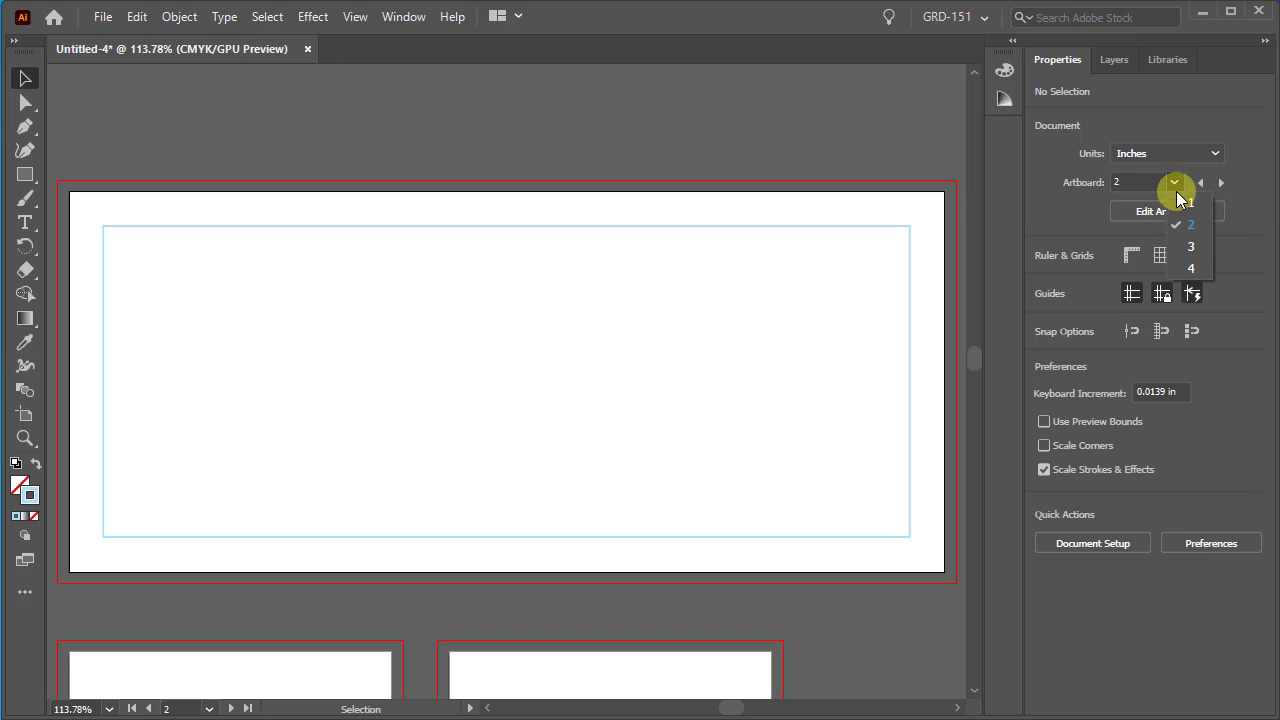
click(1183, 246)
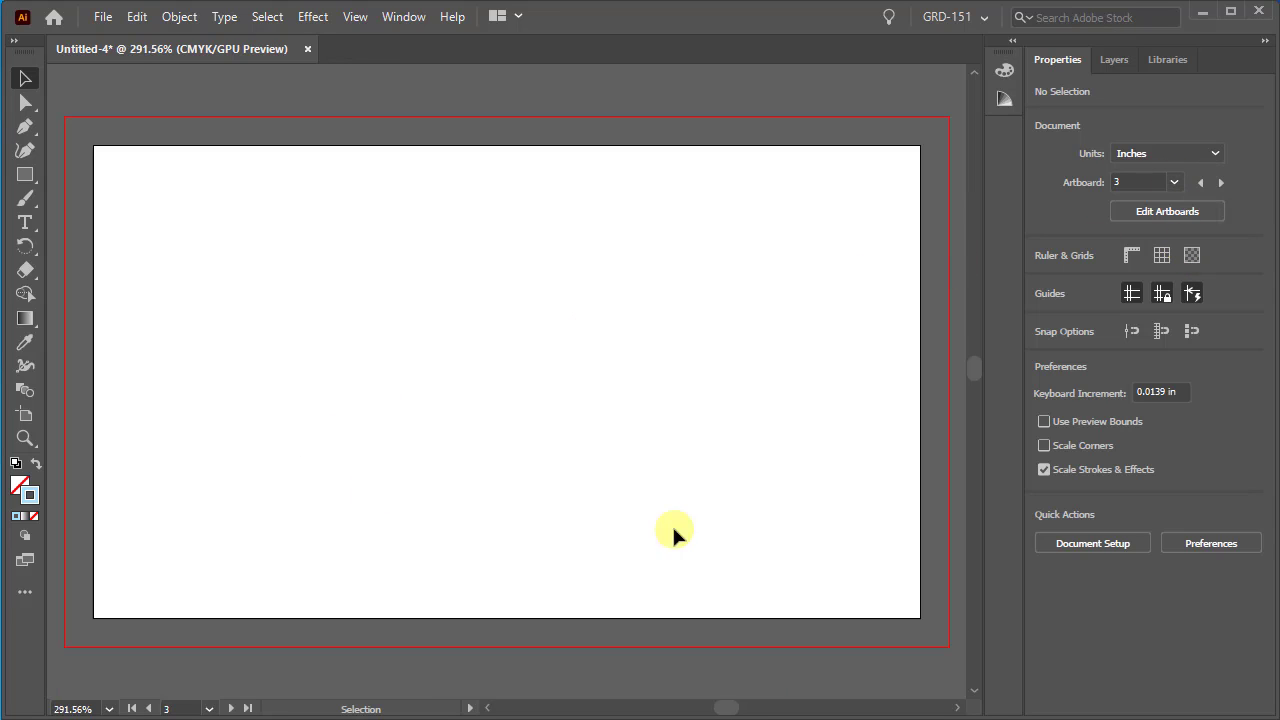
click(25, 174)
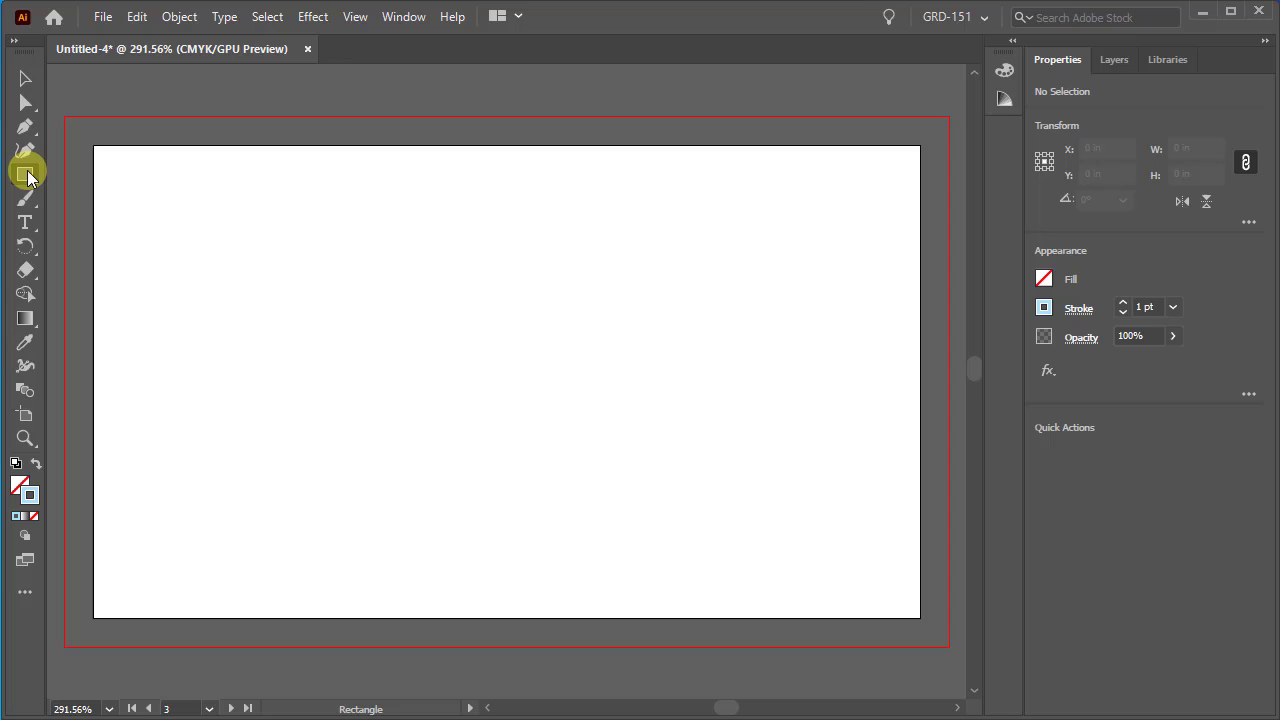
click(488, 303)
Step: Switch to Calculator, clear it and add 0.125 and 0.125 for the business card's combined horizontal margins
key(alt+Tab)
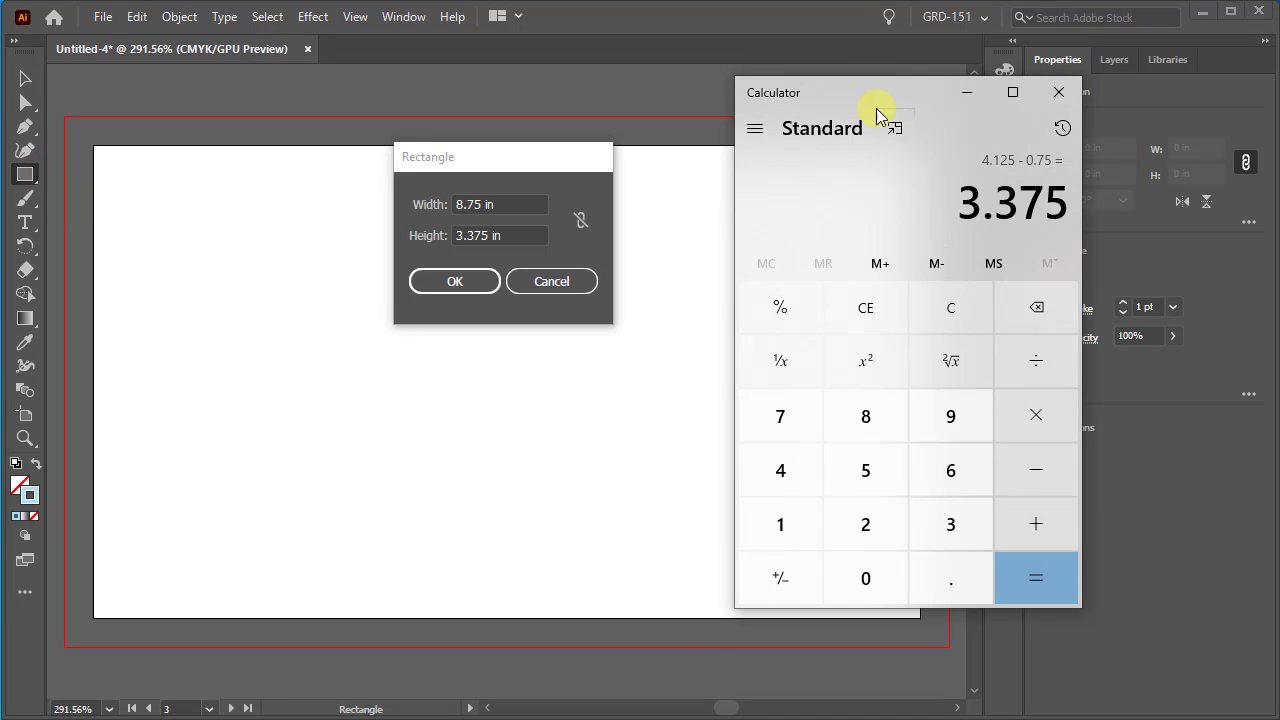
click(952, 318)
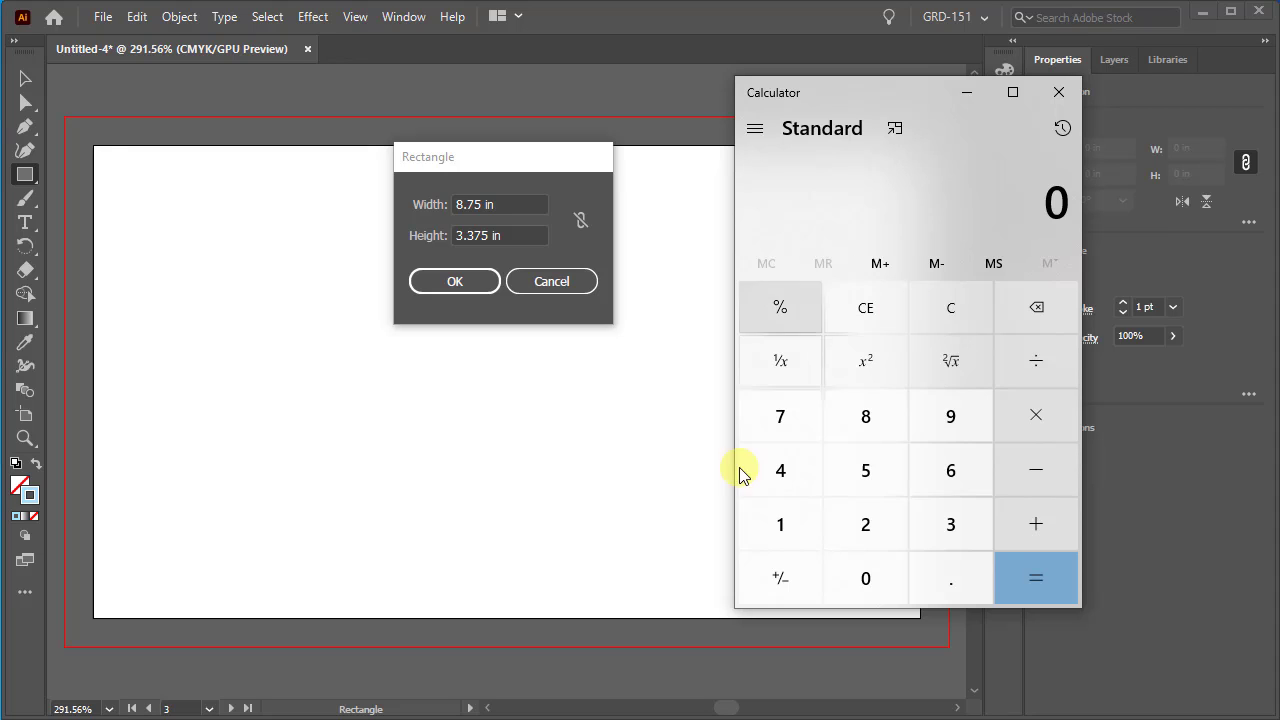
click(953, 584)
click(792, 528)
click(866, 524)
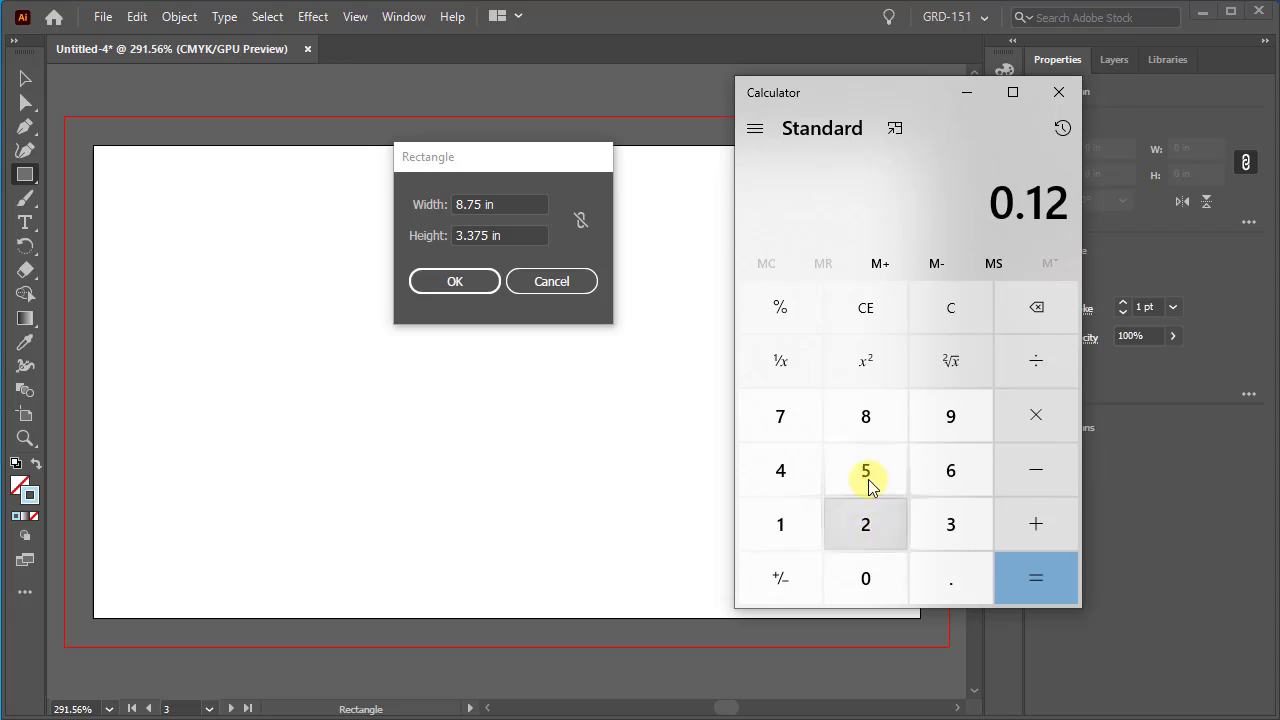
click(866, 472)
click(1031, 526)
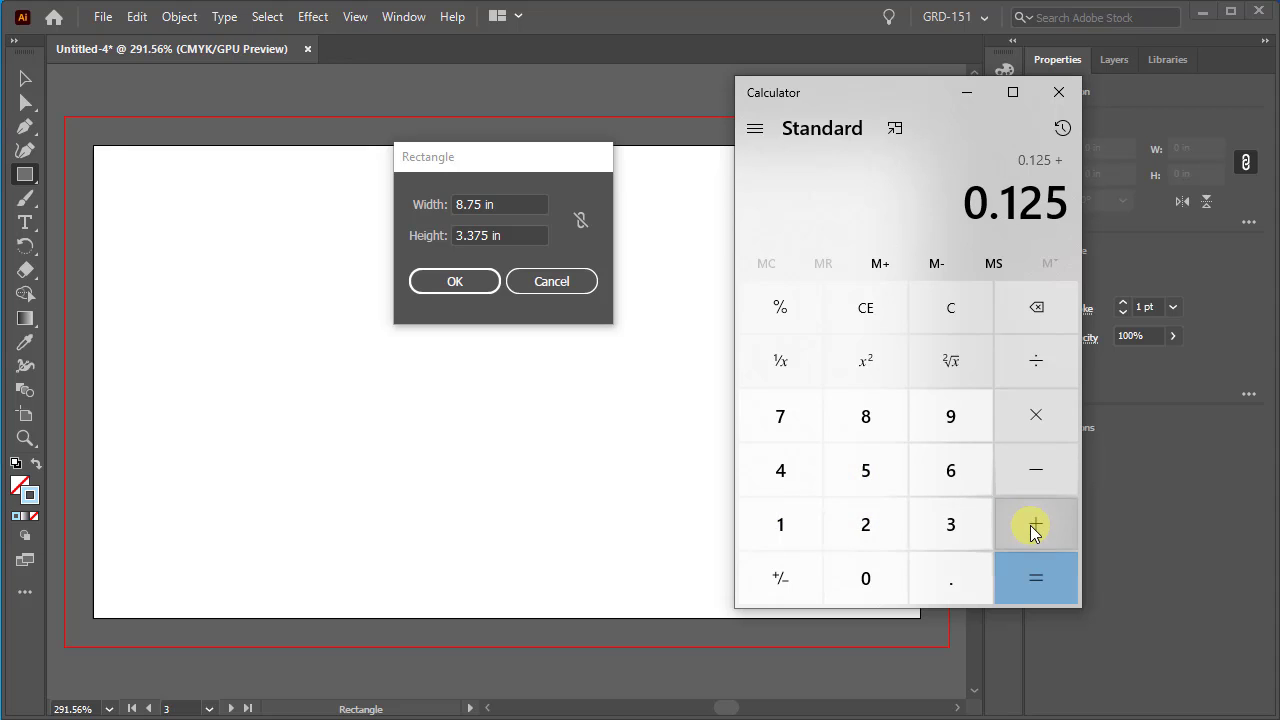
click(951, 582)
click(815, 535)
click(883, 530)
click(879, 470)
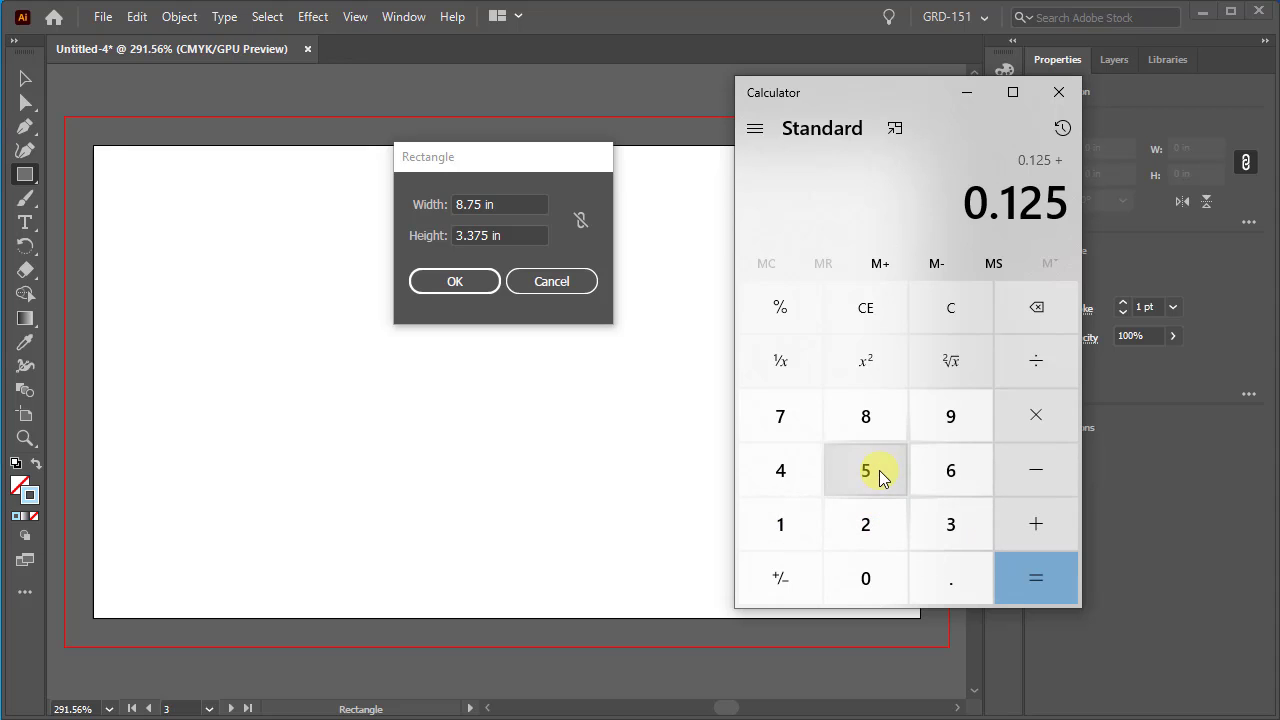
click(1032, 581)
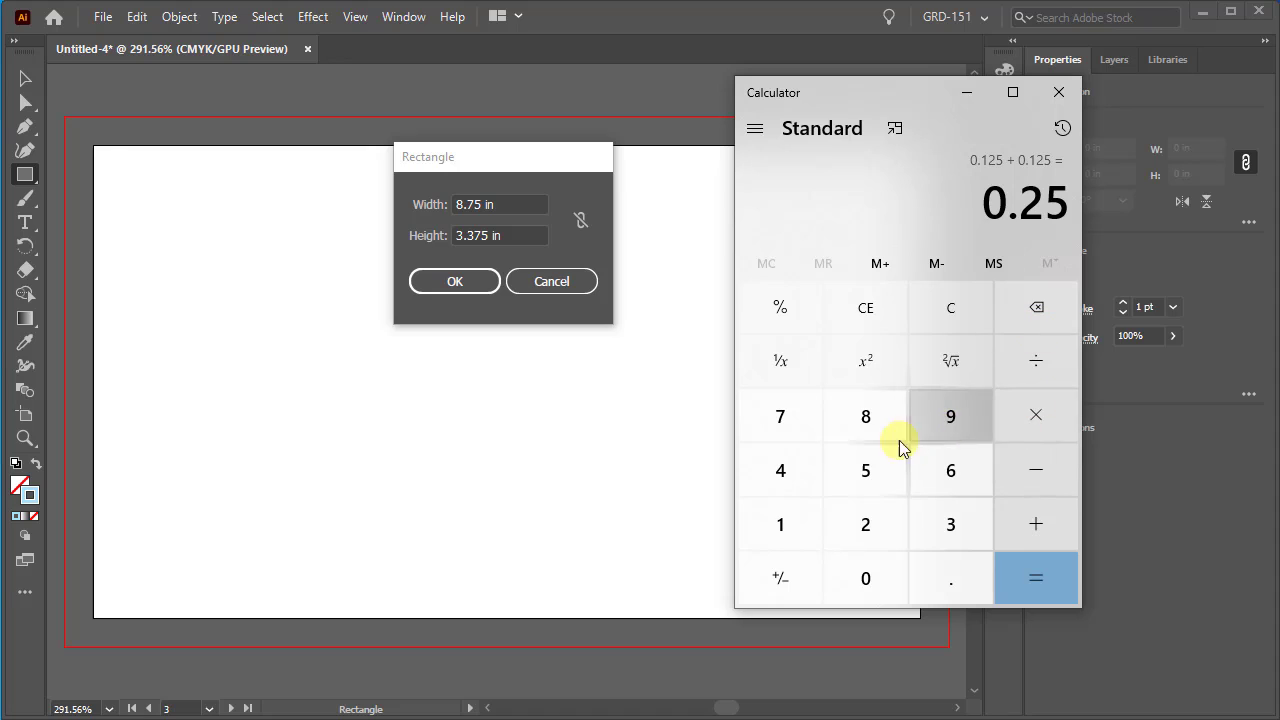
Step: Subtract 0.25 from the 3.5 in card width and, back in Illustrator, set the new rectangle's width to 3.25 in
click(953, 531)
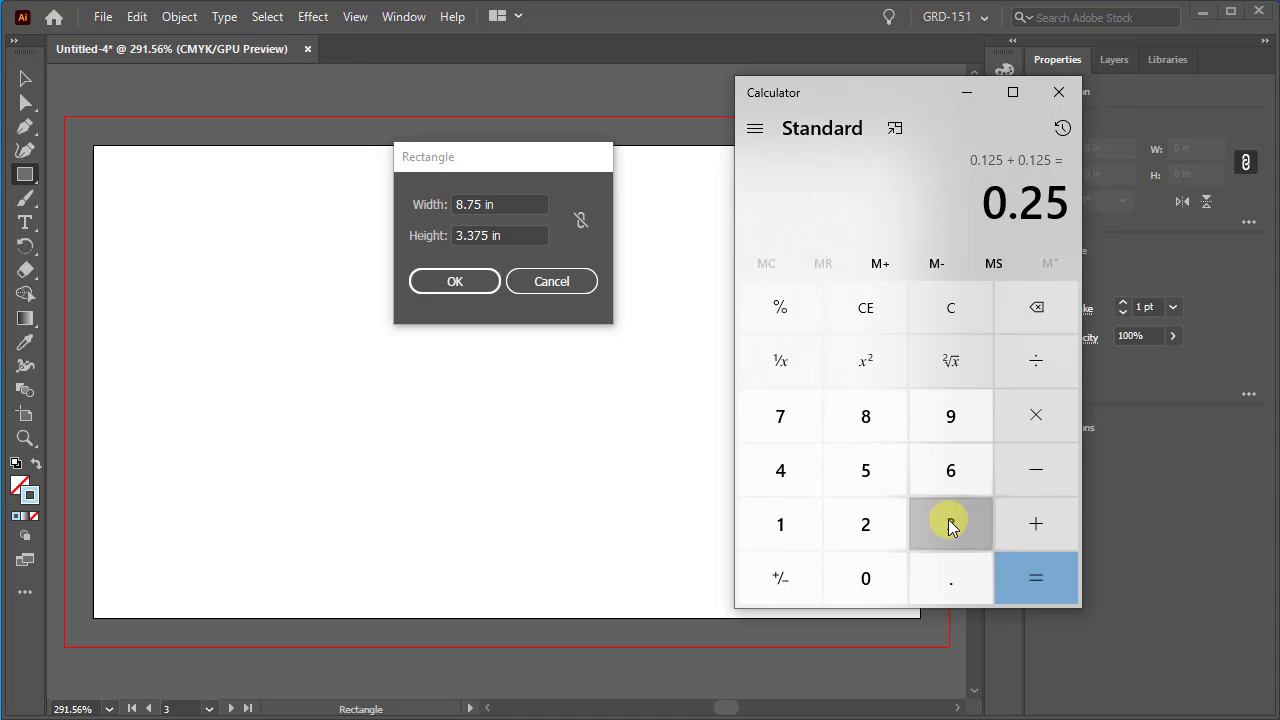
click(930, 570)
click(866, 470)
click(1036, 472)
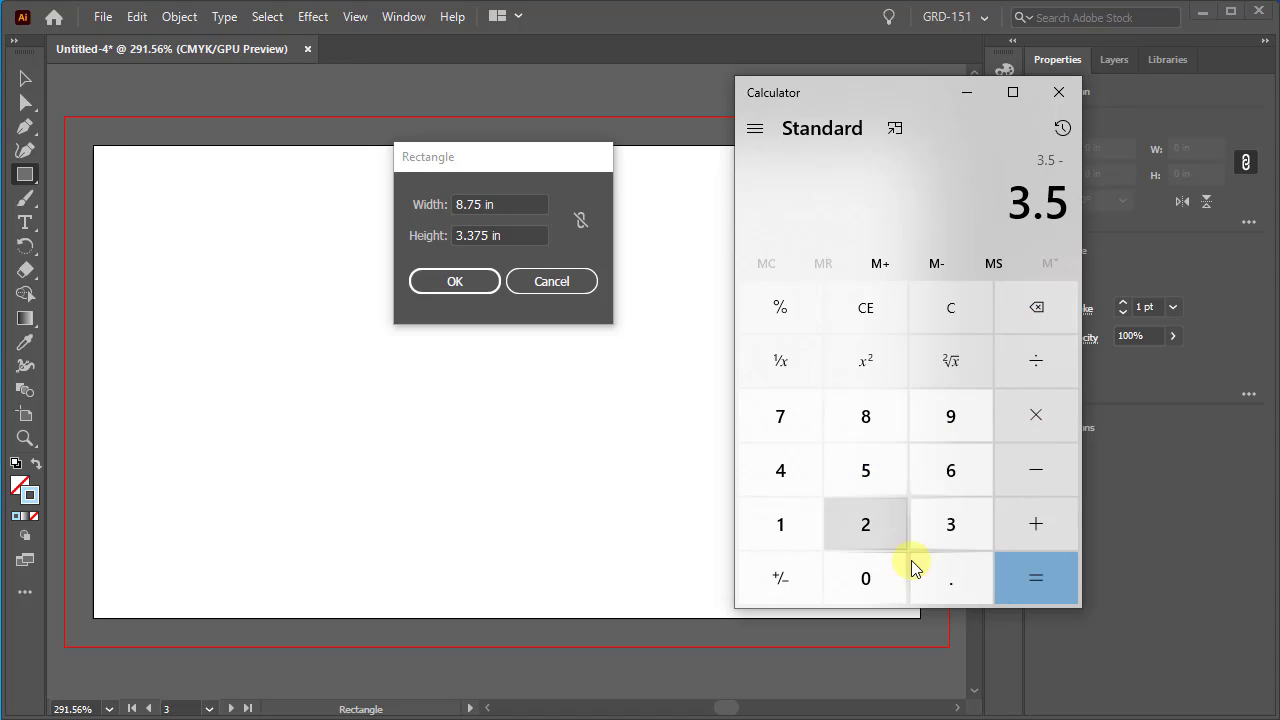
click(915, 565)
click(886, 535)
click(866, 472)
click(1038, 576)
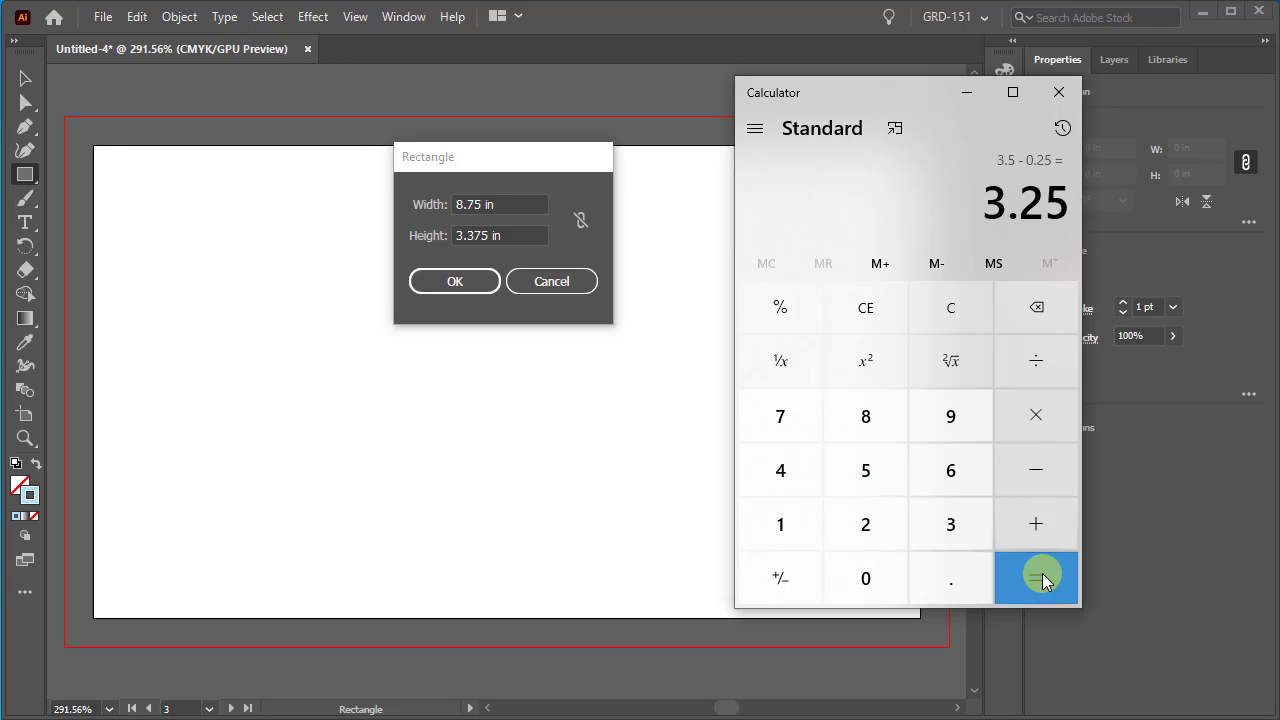
drag(524, 203, 414, 206)
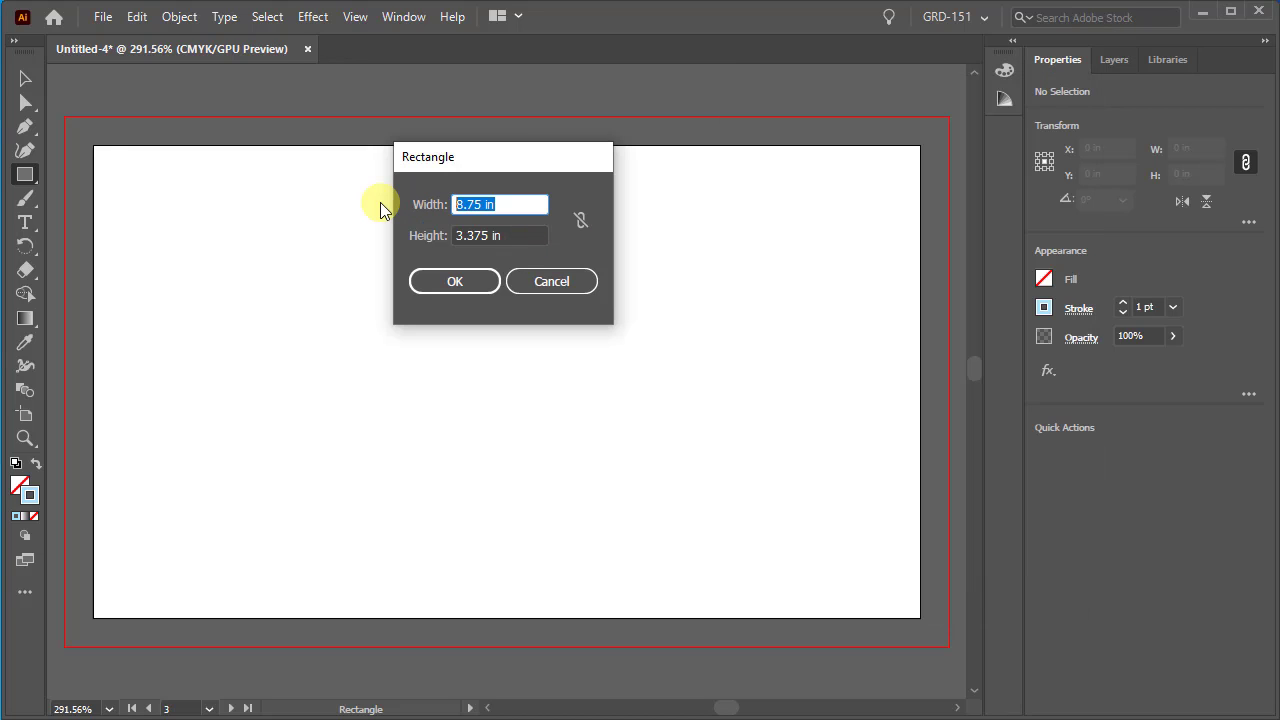
text(3.25)
Step: Return to Calculator, clear it and add 0.125 and 0.125 for the business card's combined vertical margins
click(695, 719)
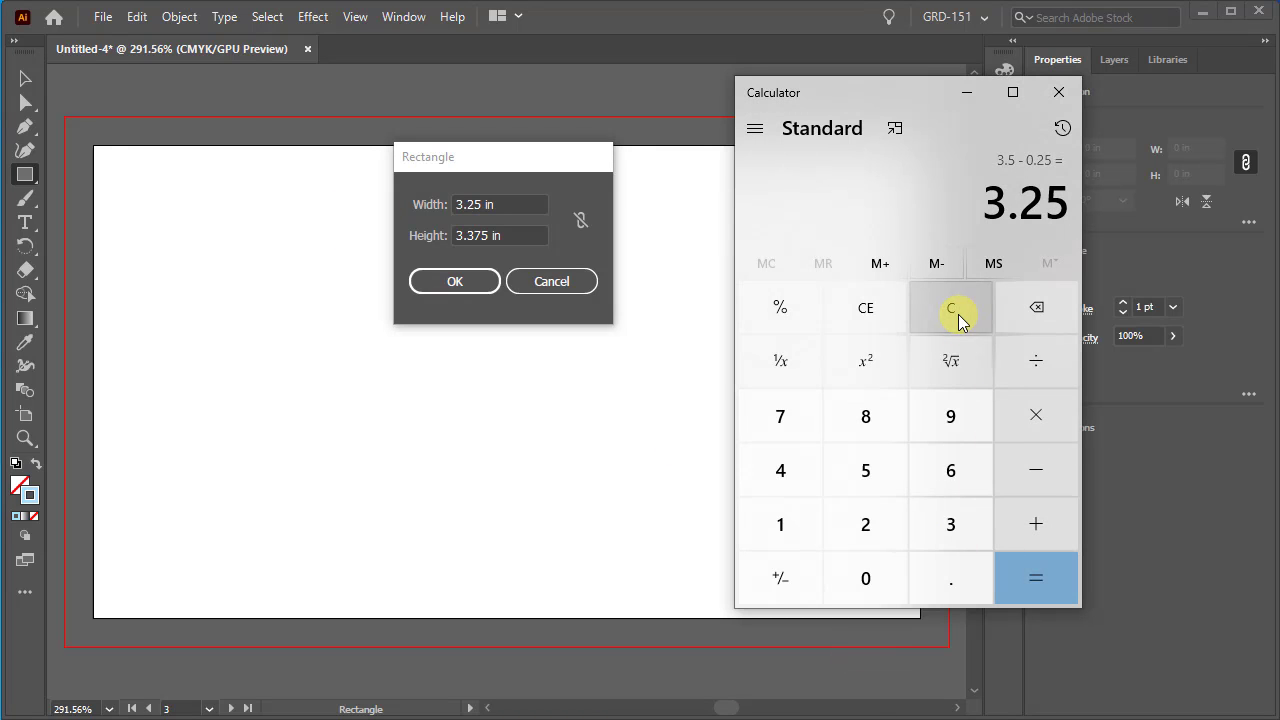
click(958, 314)
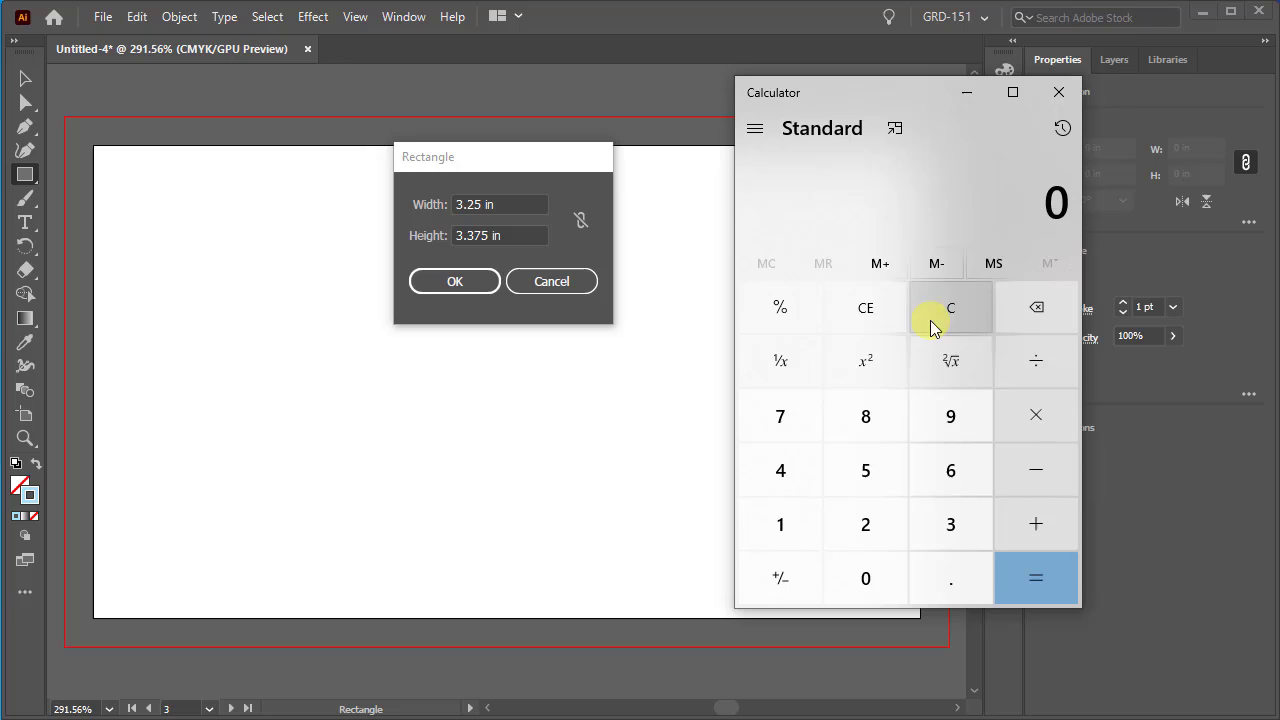
click(950, 568)
click(781, 525)
click(862, 530)
click(868, 479)
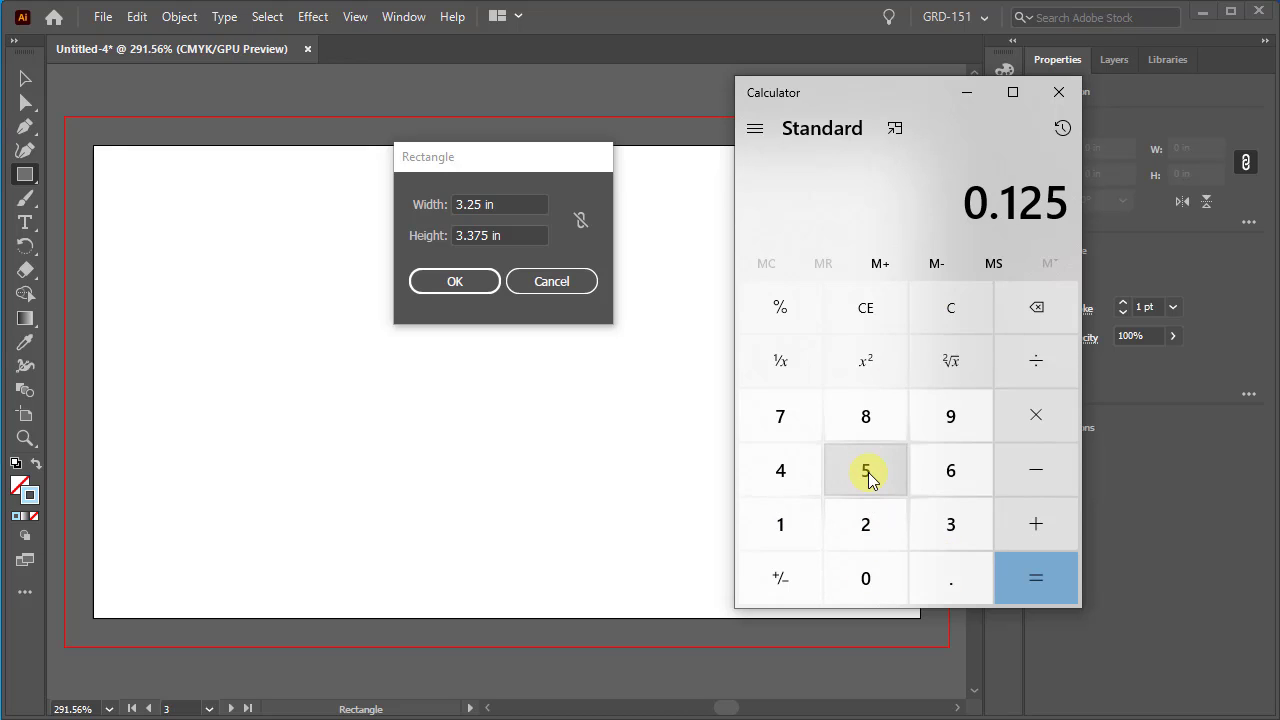
click(1034, 526)
click(926, 580)
click(790, 528)
click(860, 528)
click(866, 478)
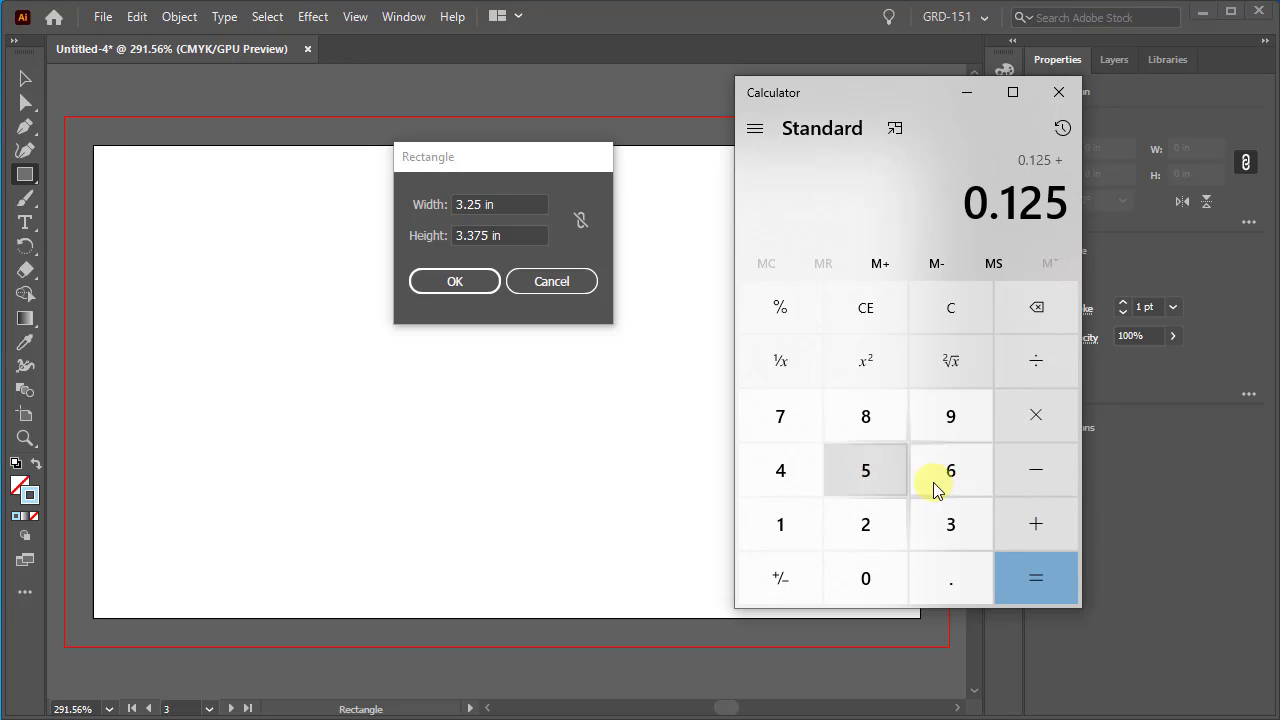
click(1039, 580)
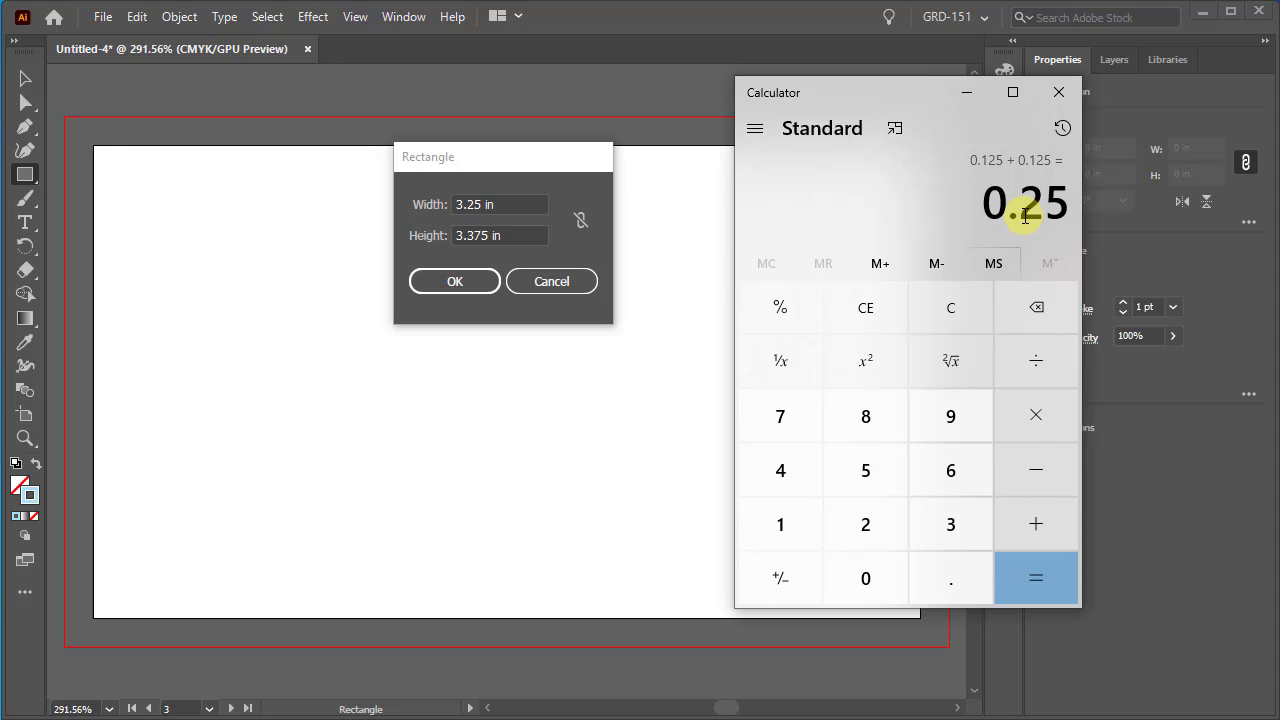
Step: Subtract 0.25 from the 2 in card height and, back in Illustrator, create the rectangle with a height of 1.75 in
click(864, 525)
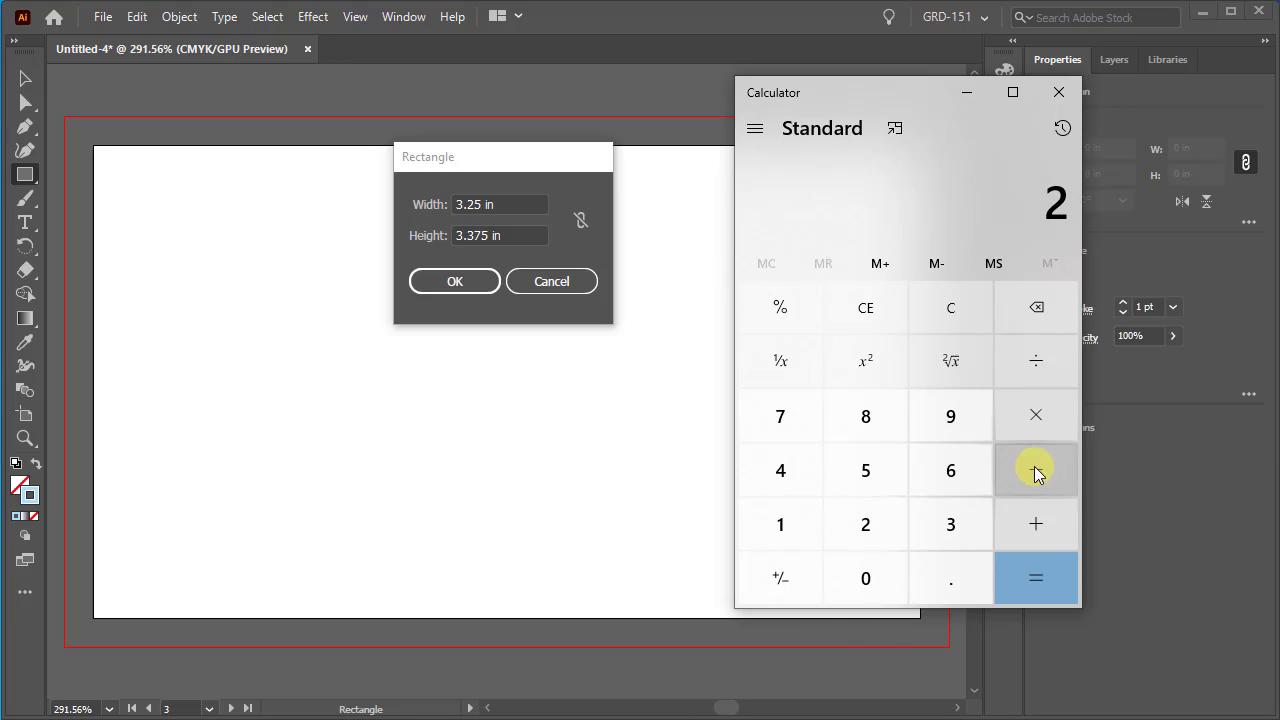
click(1036, 470)
click(950, 578)
click(866, 524)
click(866, 470)
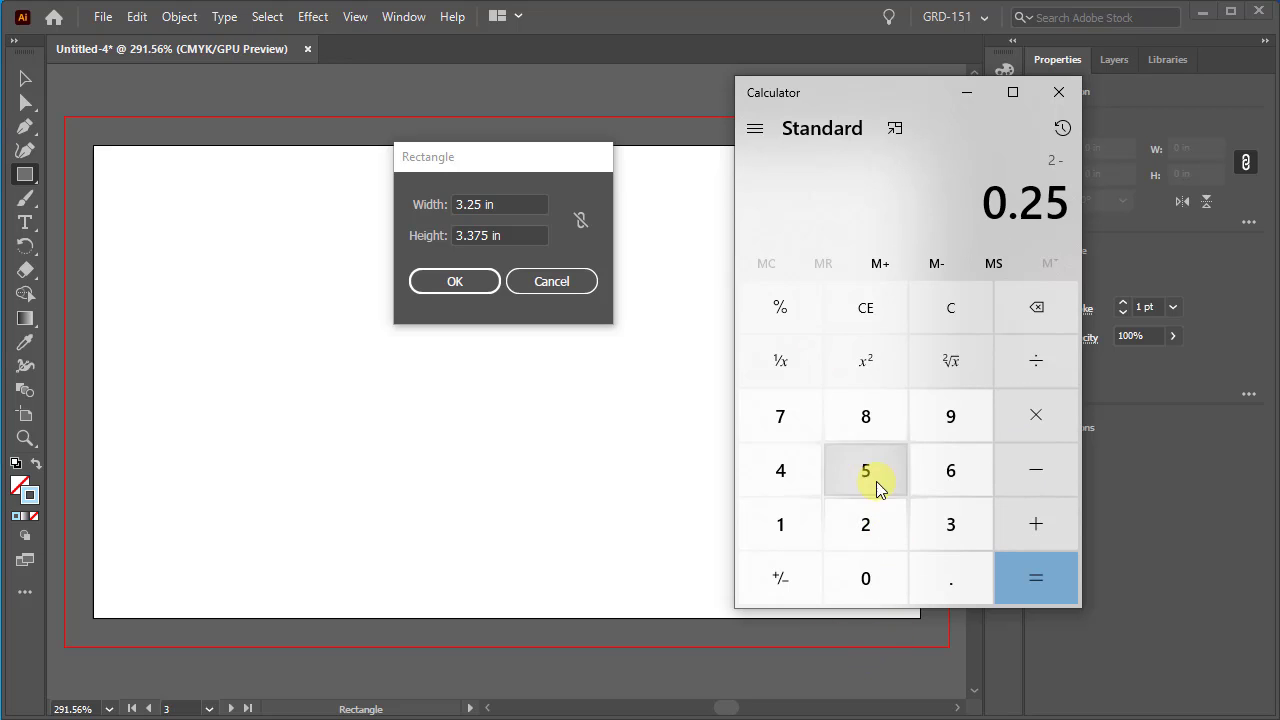
click(1036, 584)
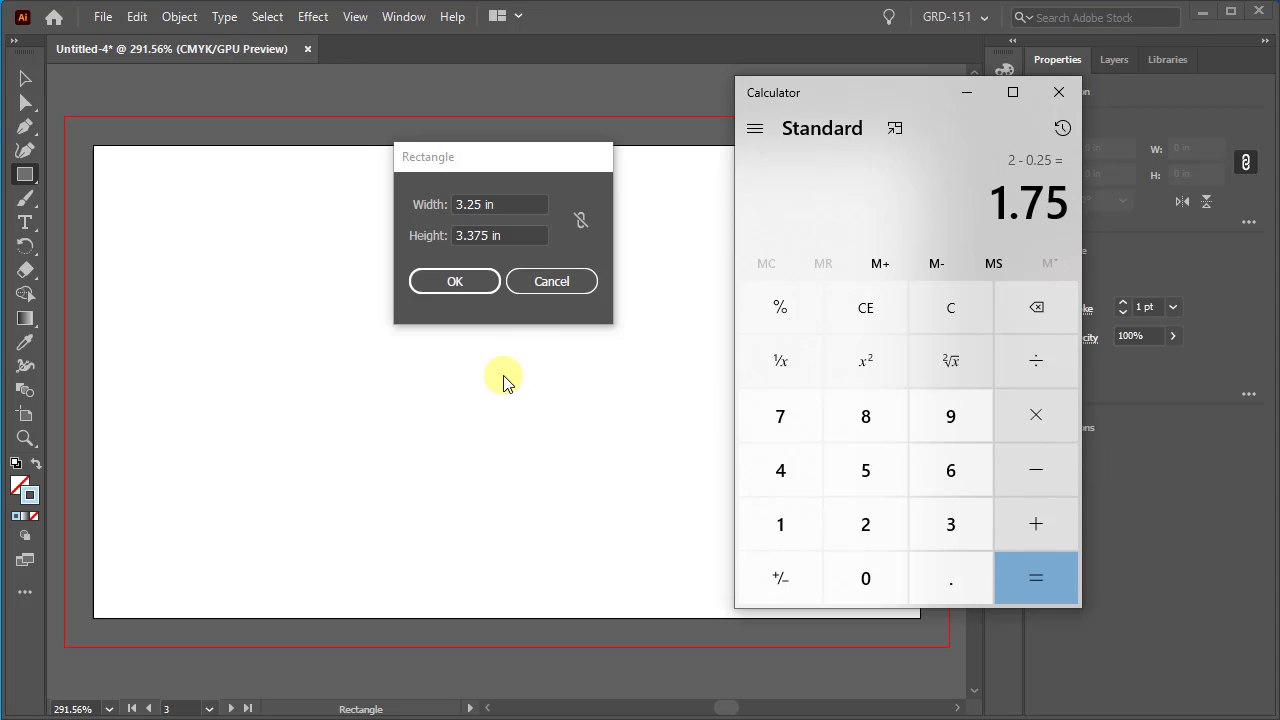
click(502, 268)
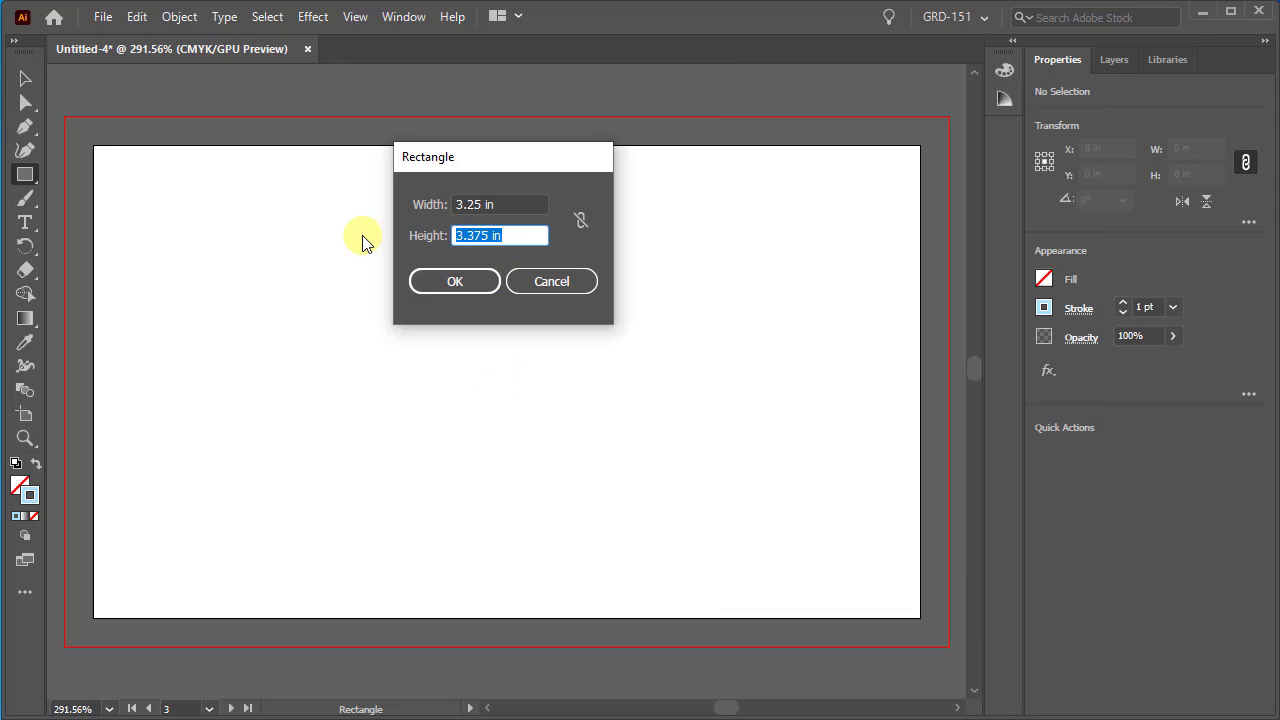
text(1.75)
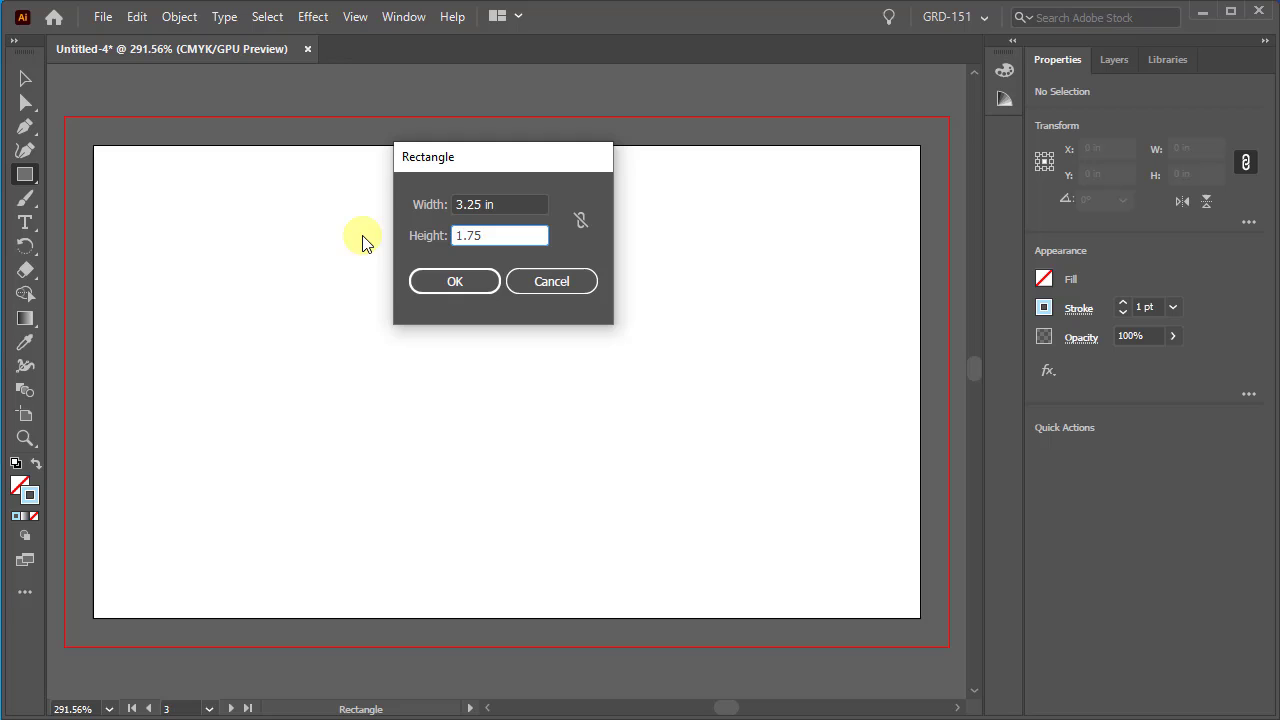
click(452, 280)
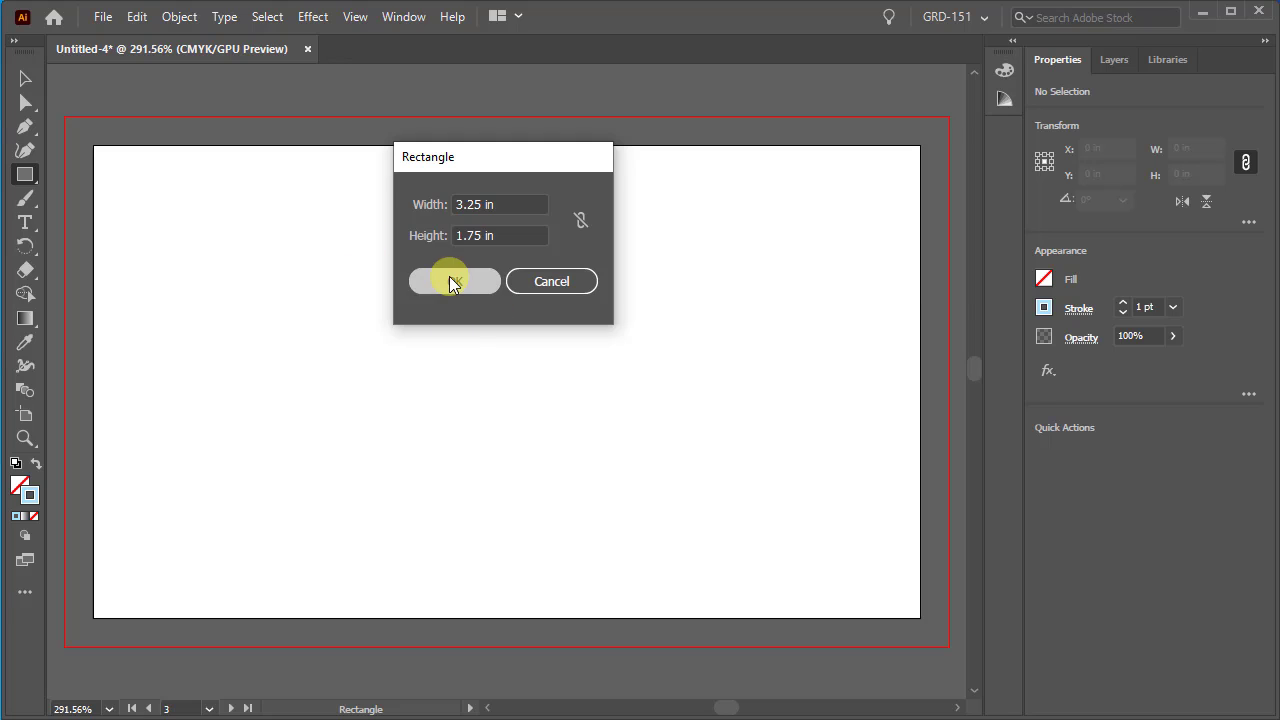
Step: Move the rectangle over the first business card artboard and centre it horizontally and vertically on the artboard
click(25, 78)
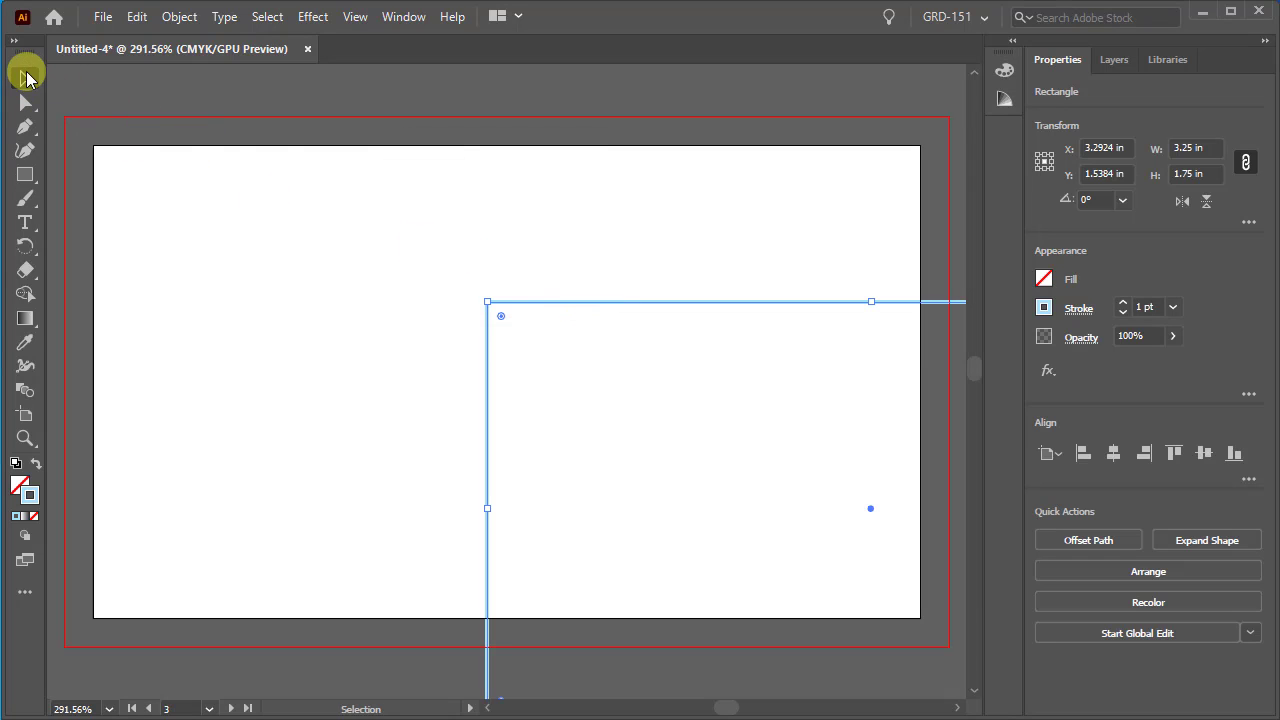
drag(586, 302, 220, 171)
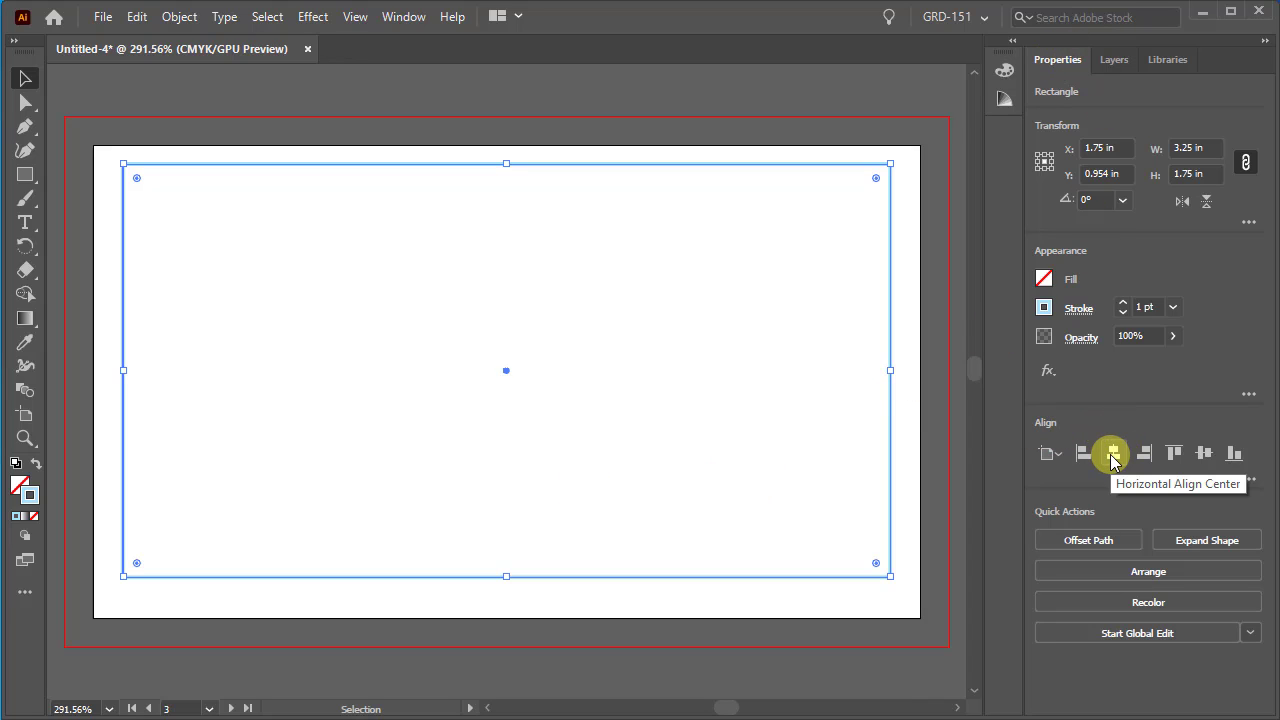
click(1205, 454)
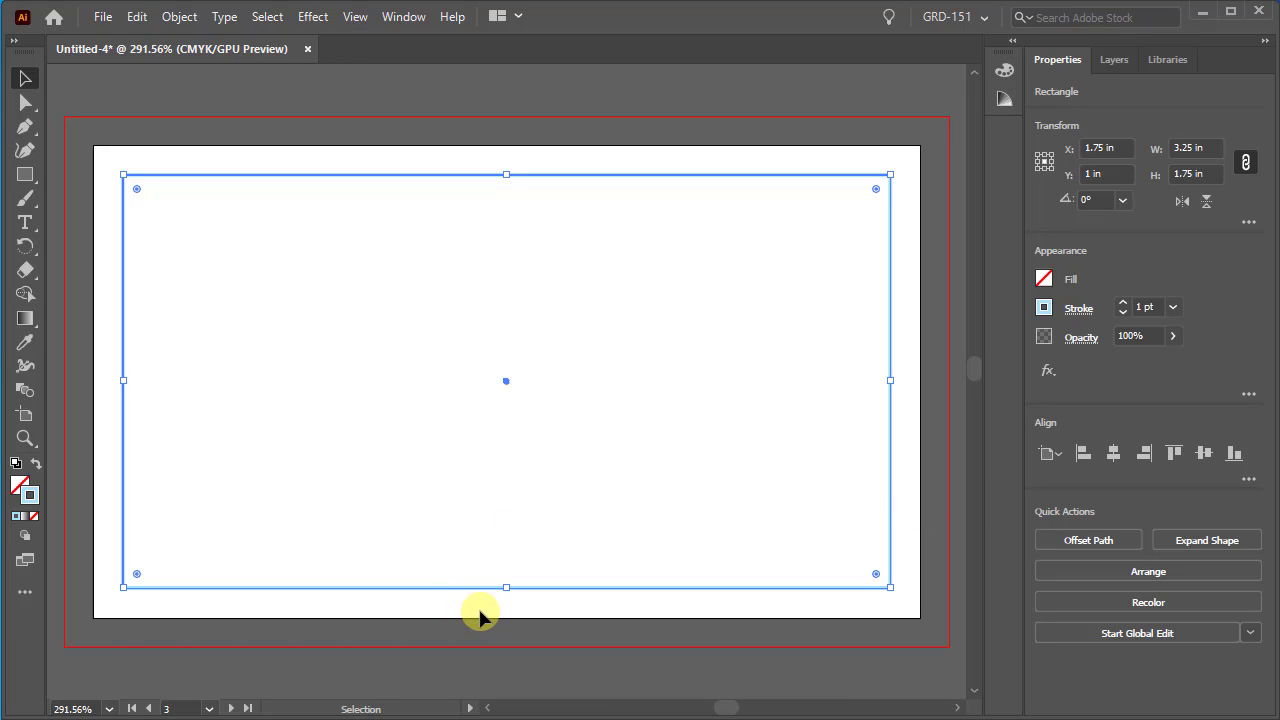
Step: Copy the margin rectangle to artboard 4, the second business card, centre it there horizontally and vertically, and deselect it
key(ctrl+c)
key(ctrl+f)
click(853, 95)
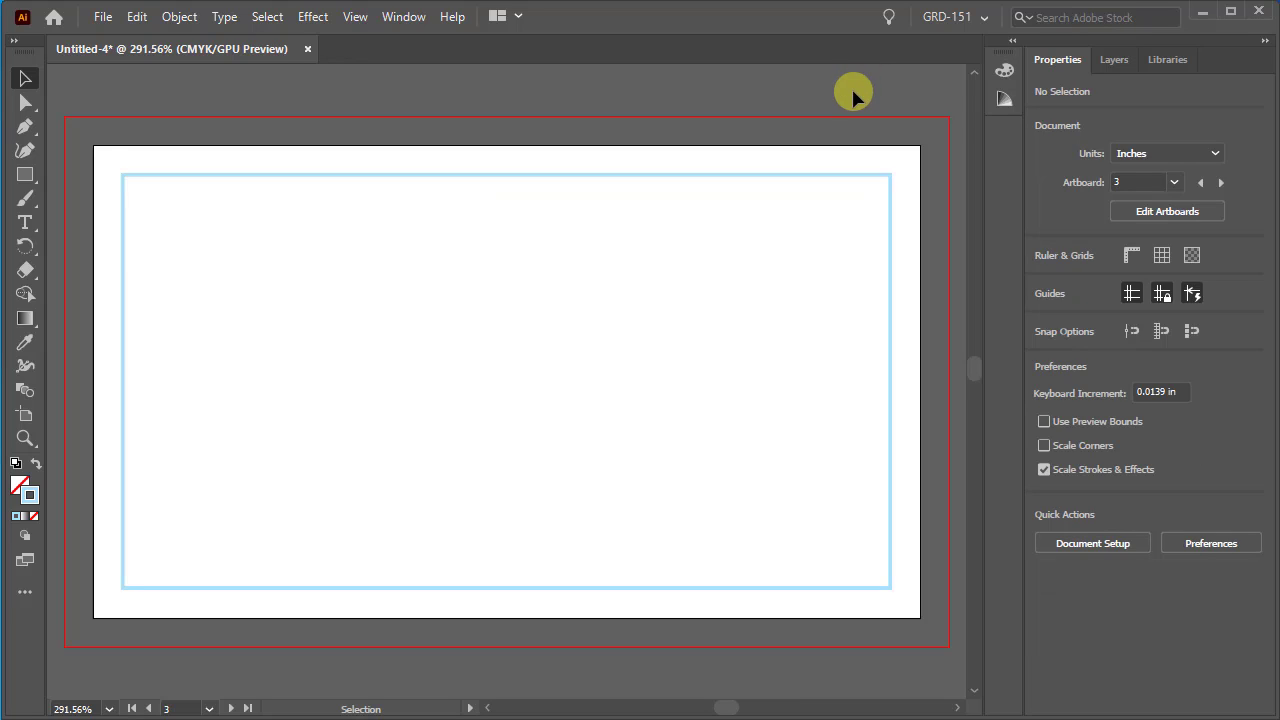
click(1175, 182)
click(1192, 268)
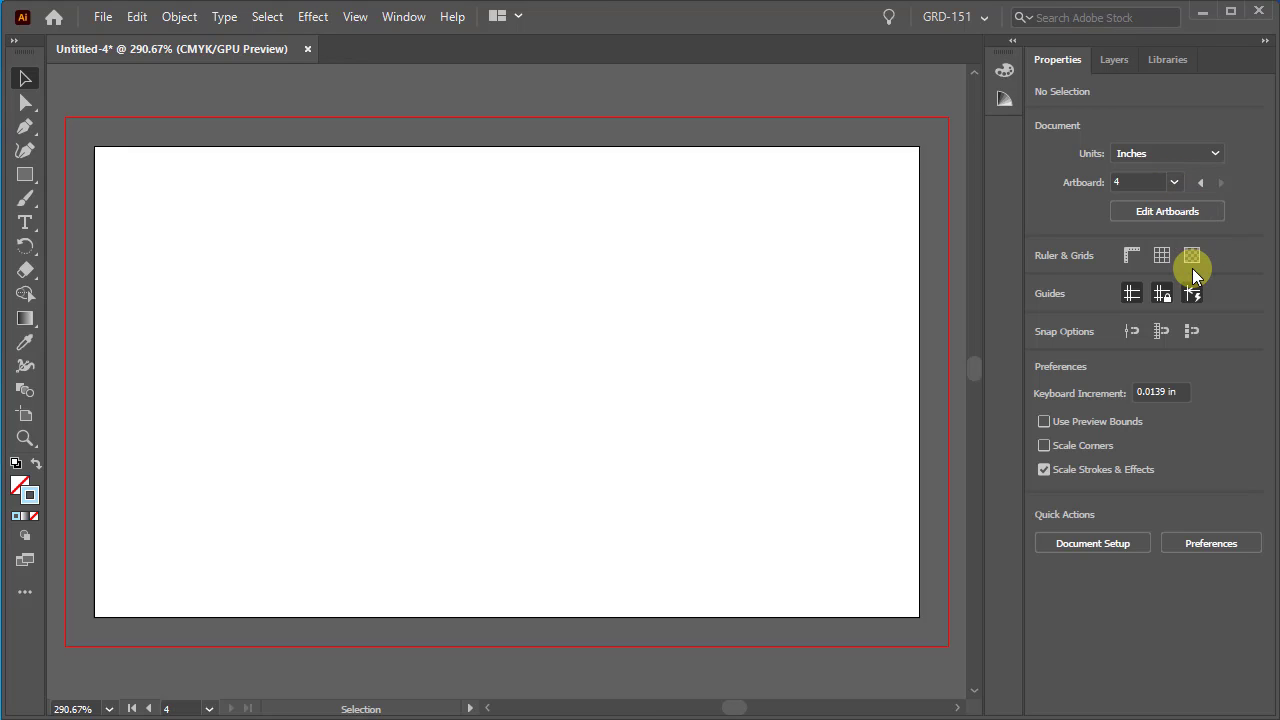
click(128, 18)
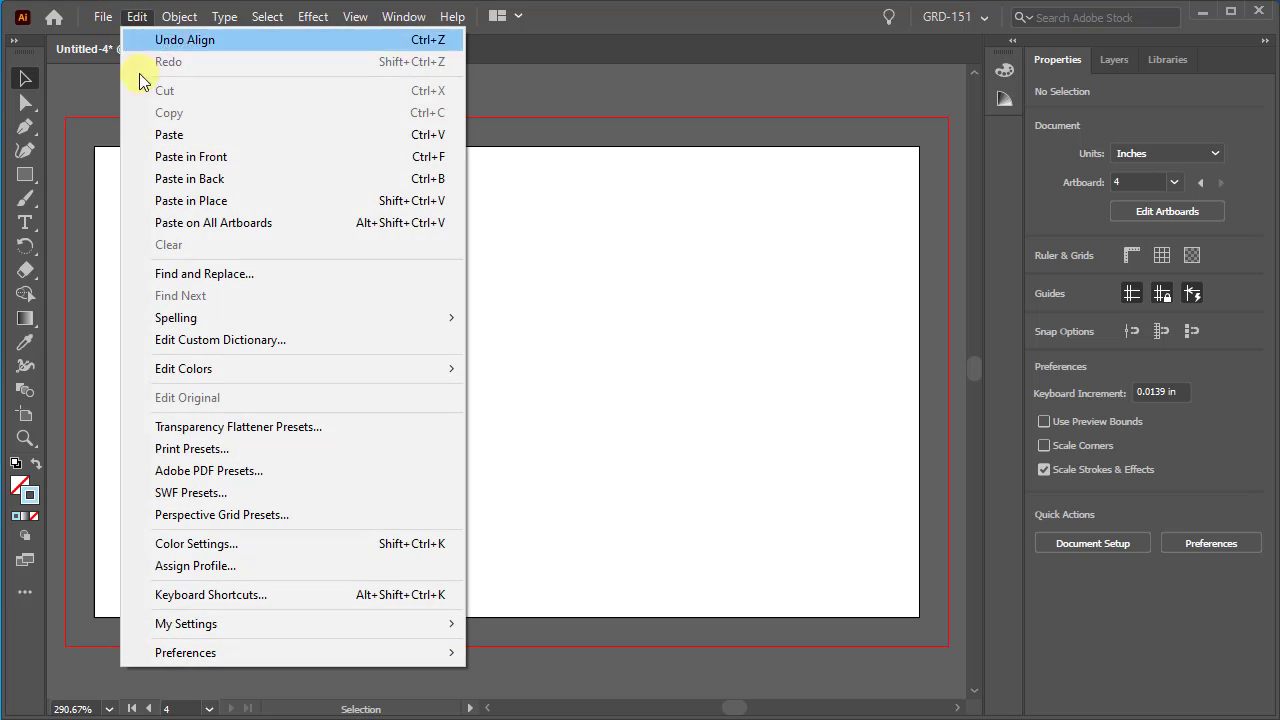
click(155, 135)
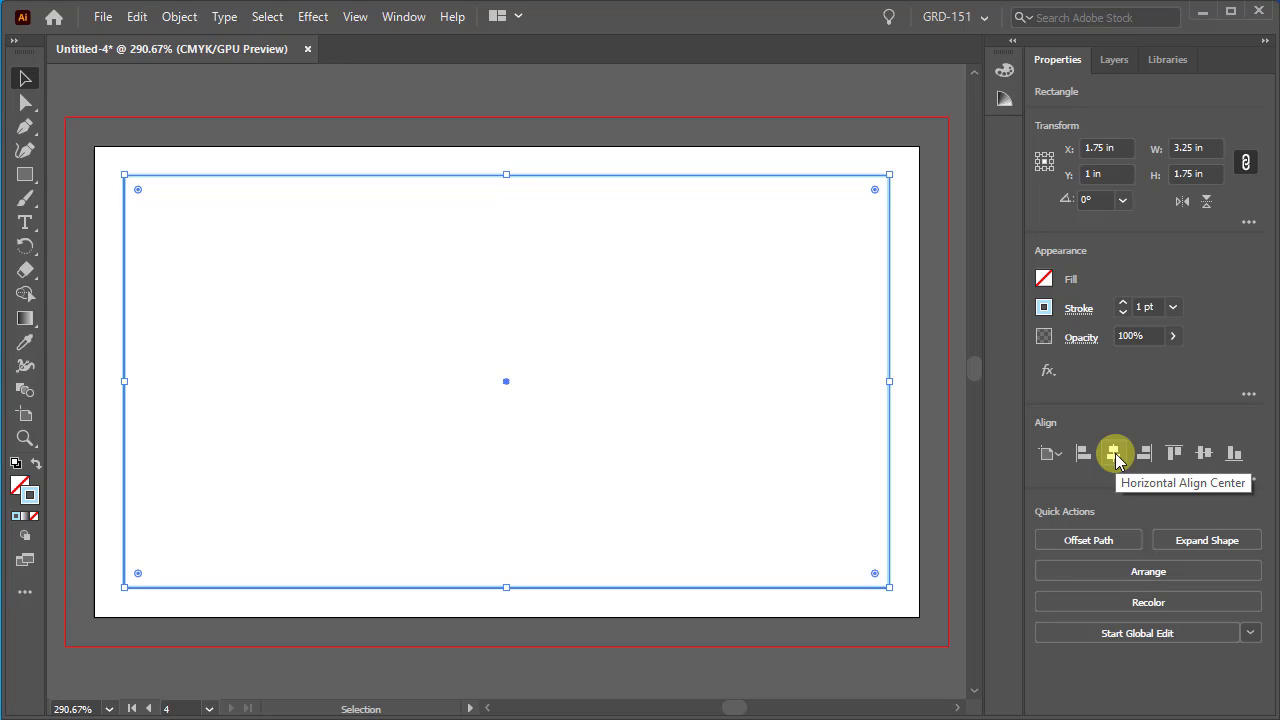
click(1206, 454)
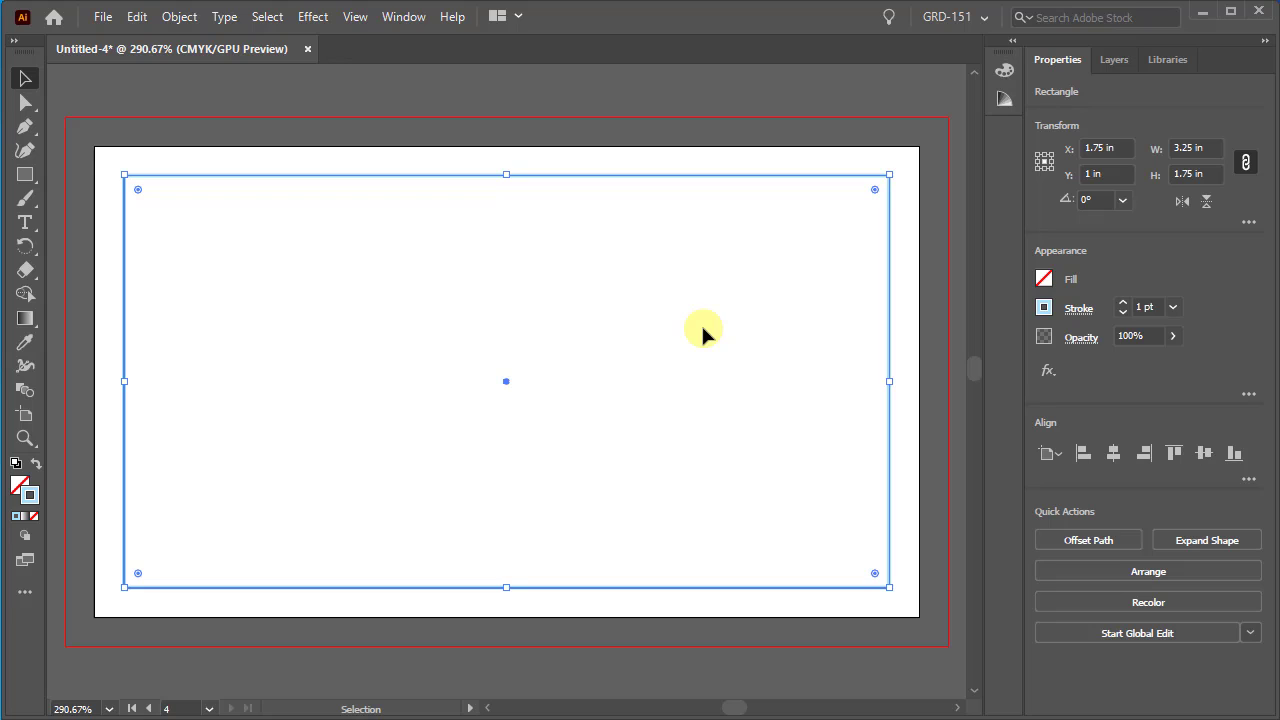
click(237, 143)
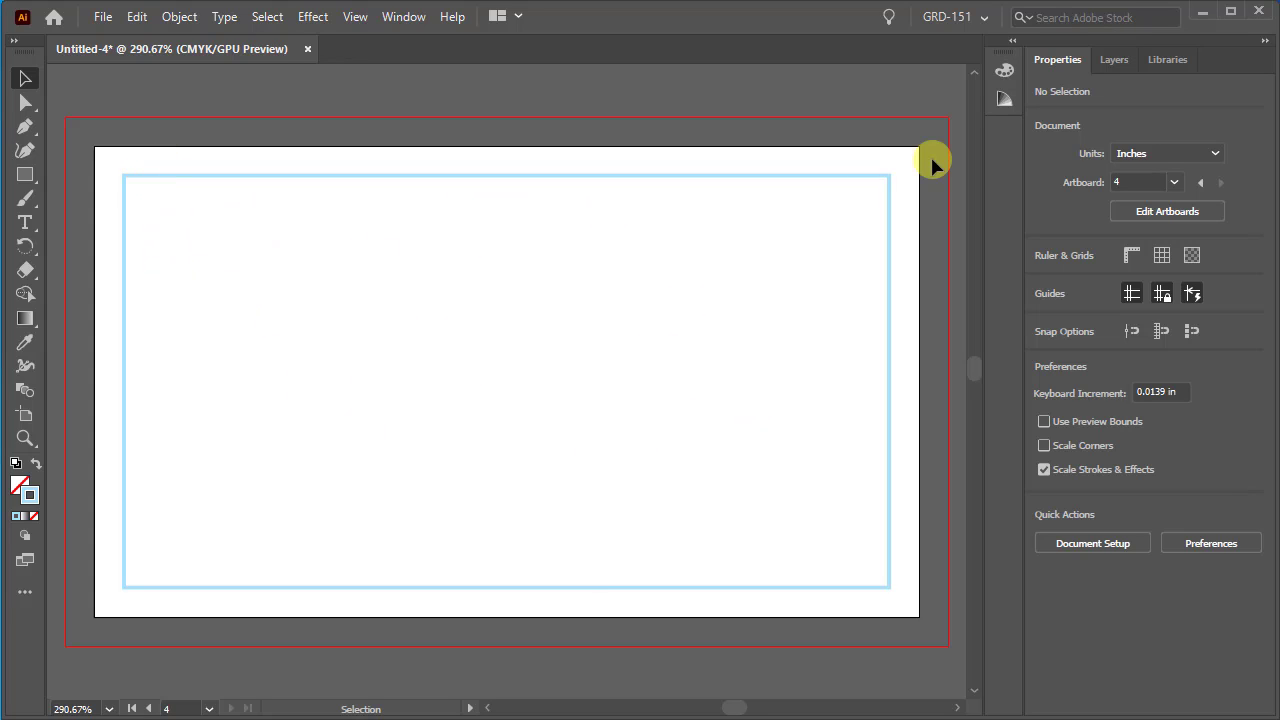
Step: Show all four artboards and add a new layer named Margins above Layer 1
click(358, 22)
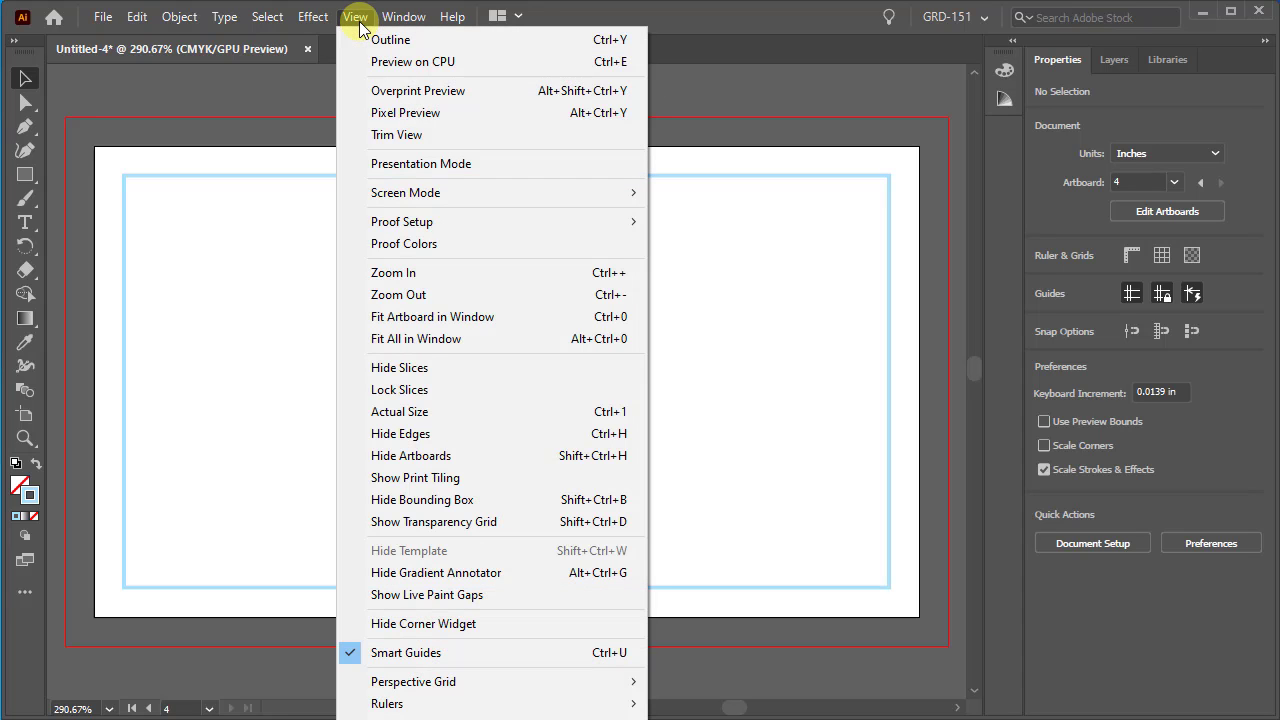
click(422, 340)
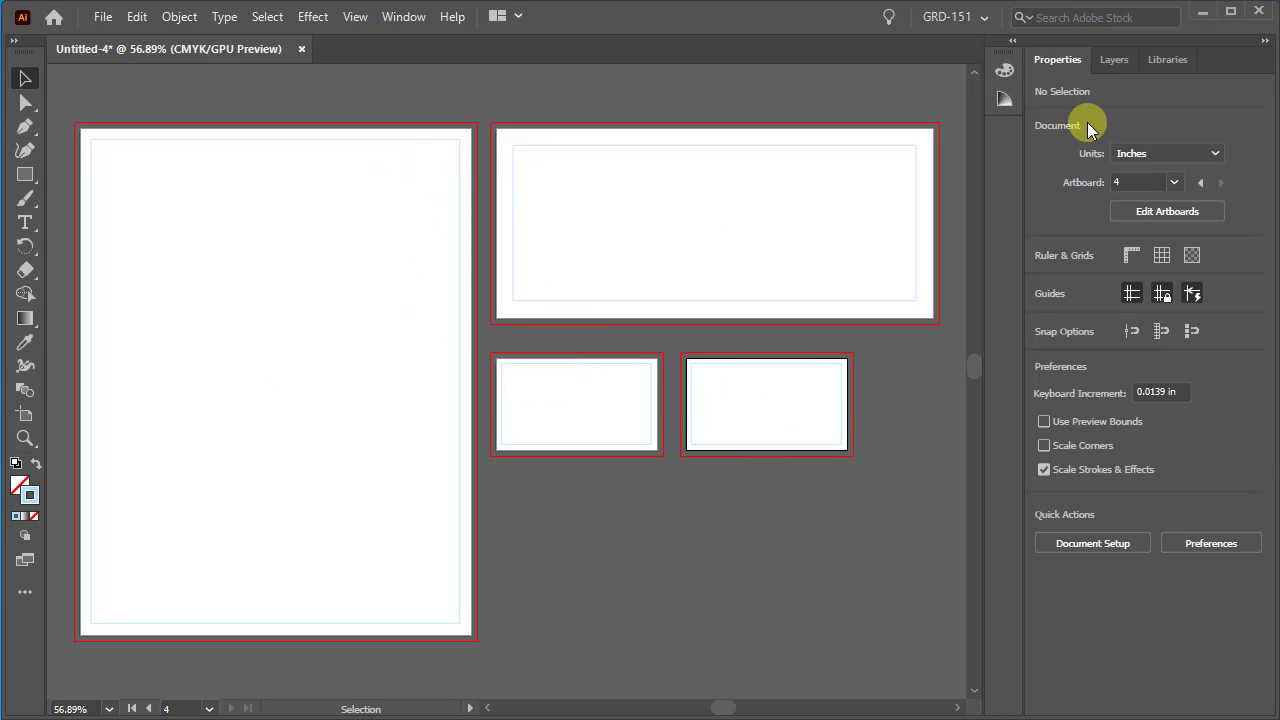
click(1116, 62)
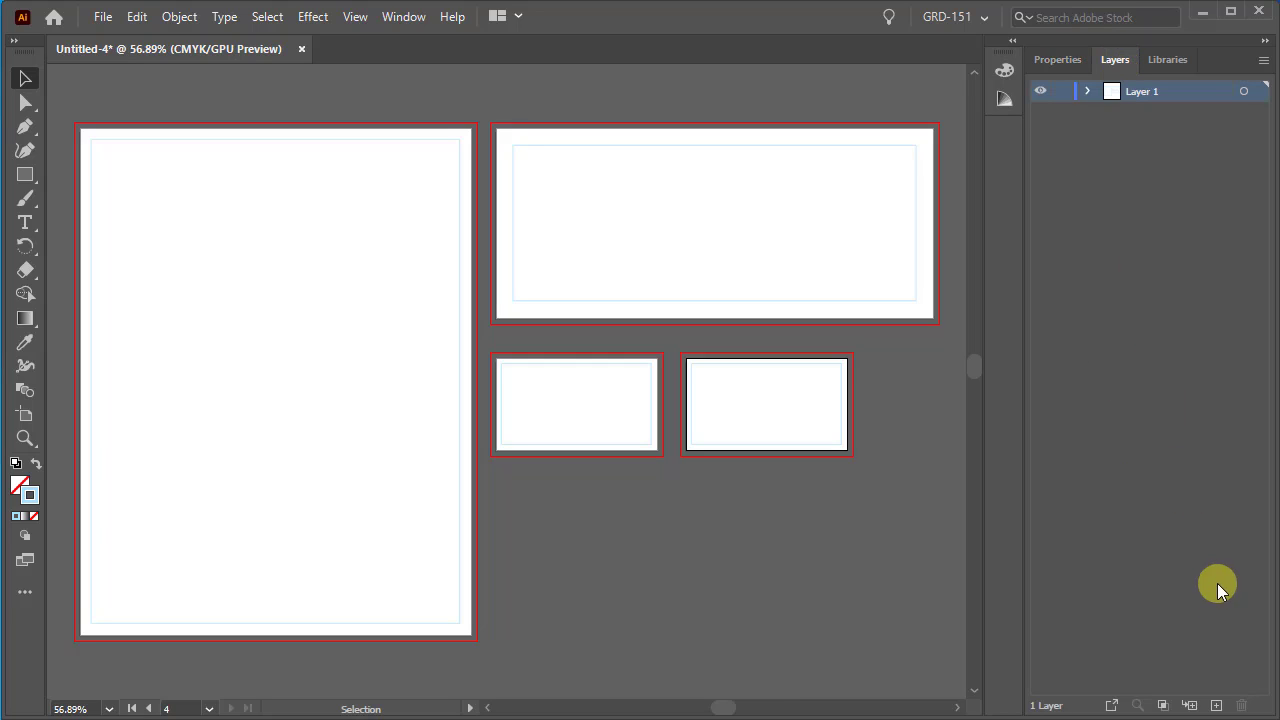
click(1216, 705)
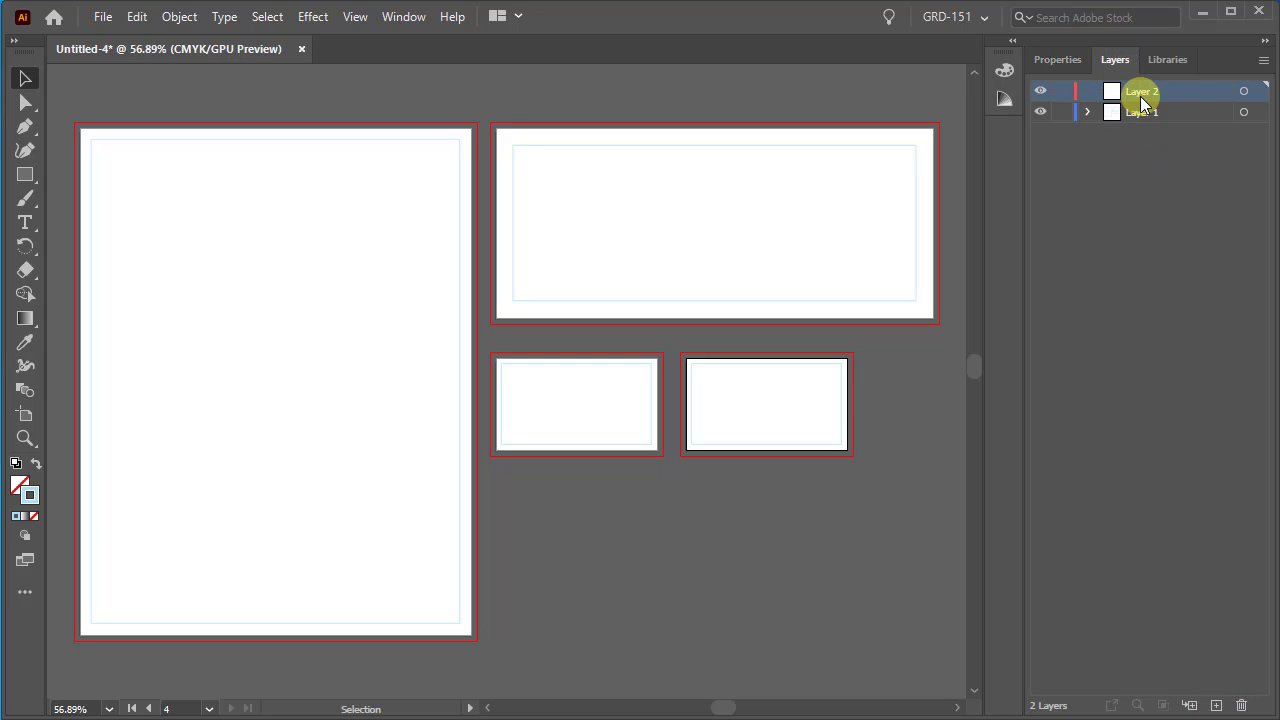
double_click(1140, 90)
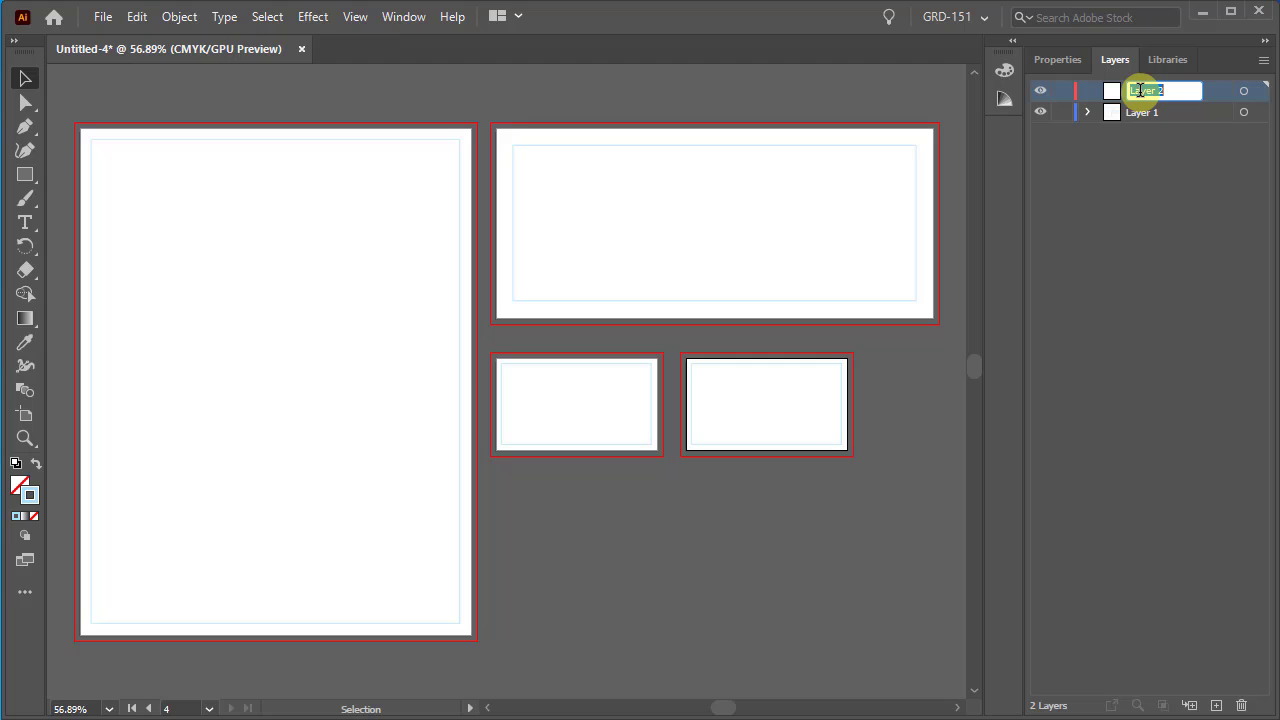
text(Margins)
key(Return)
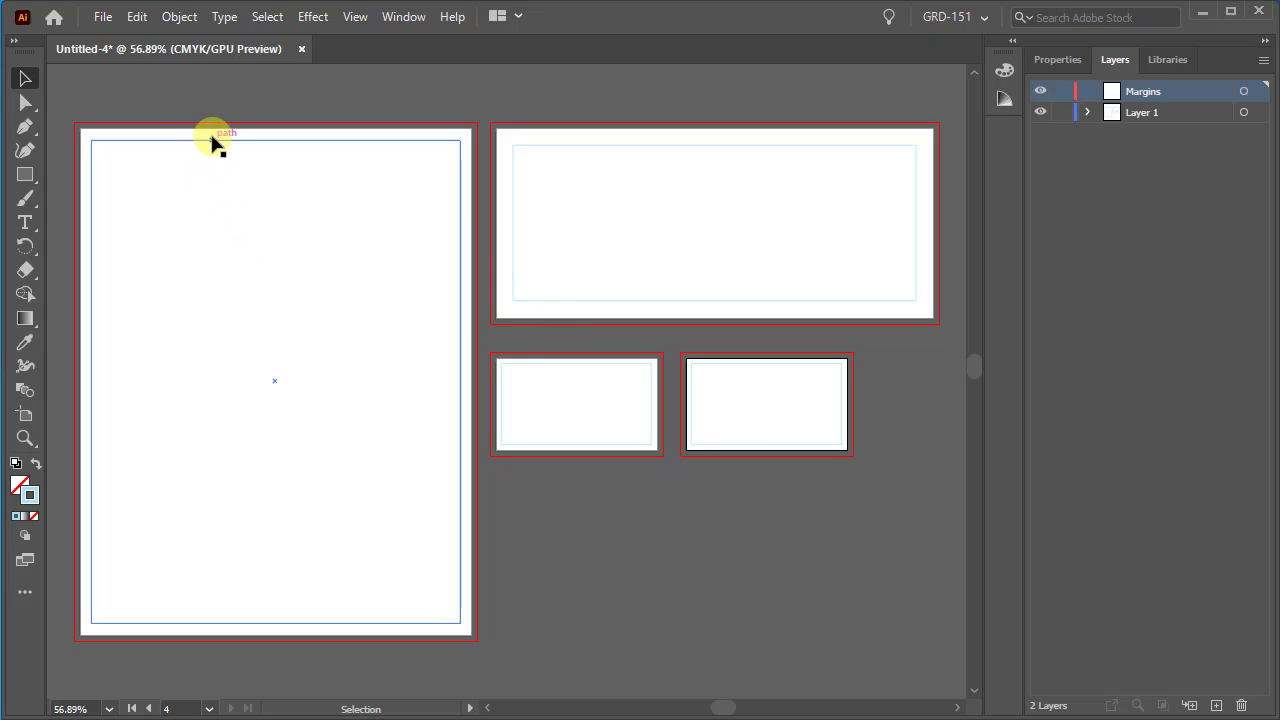
Step: Select all the margin rectangles, transfer them from Layer 1 to the Margins layer, and lock that layer
click(267, 17)
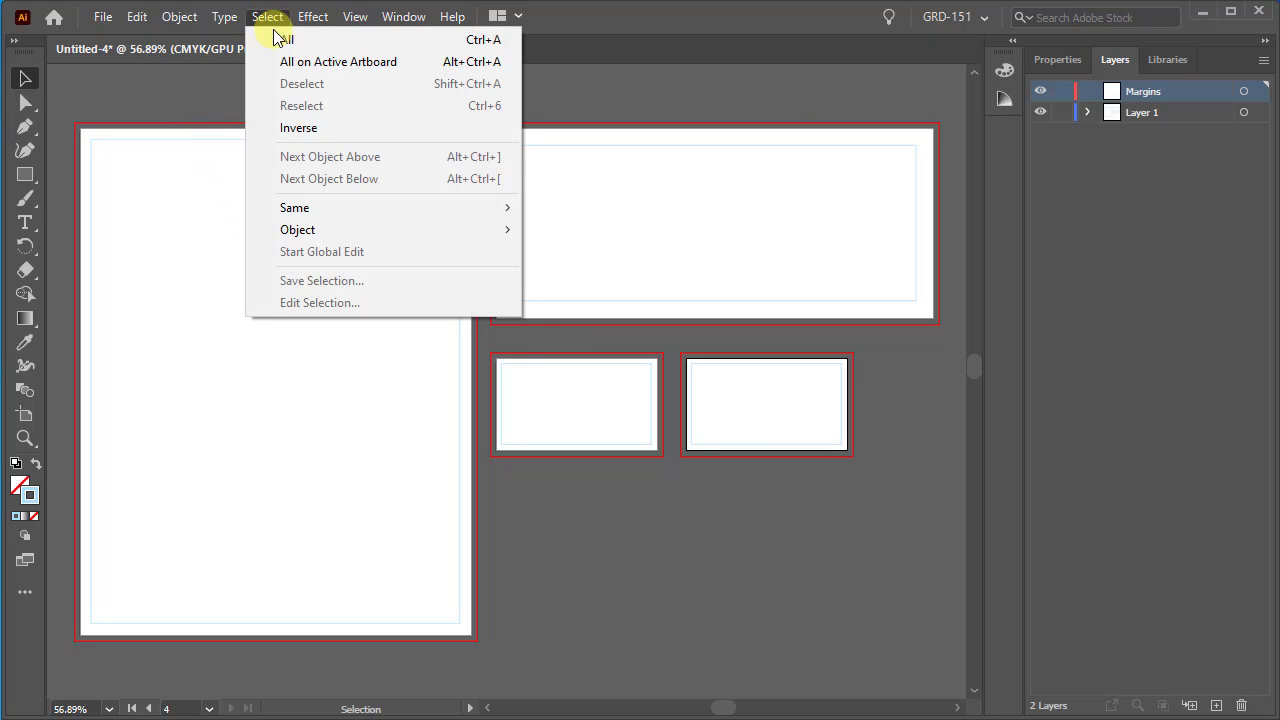
click(287, 42)
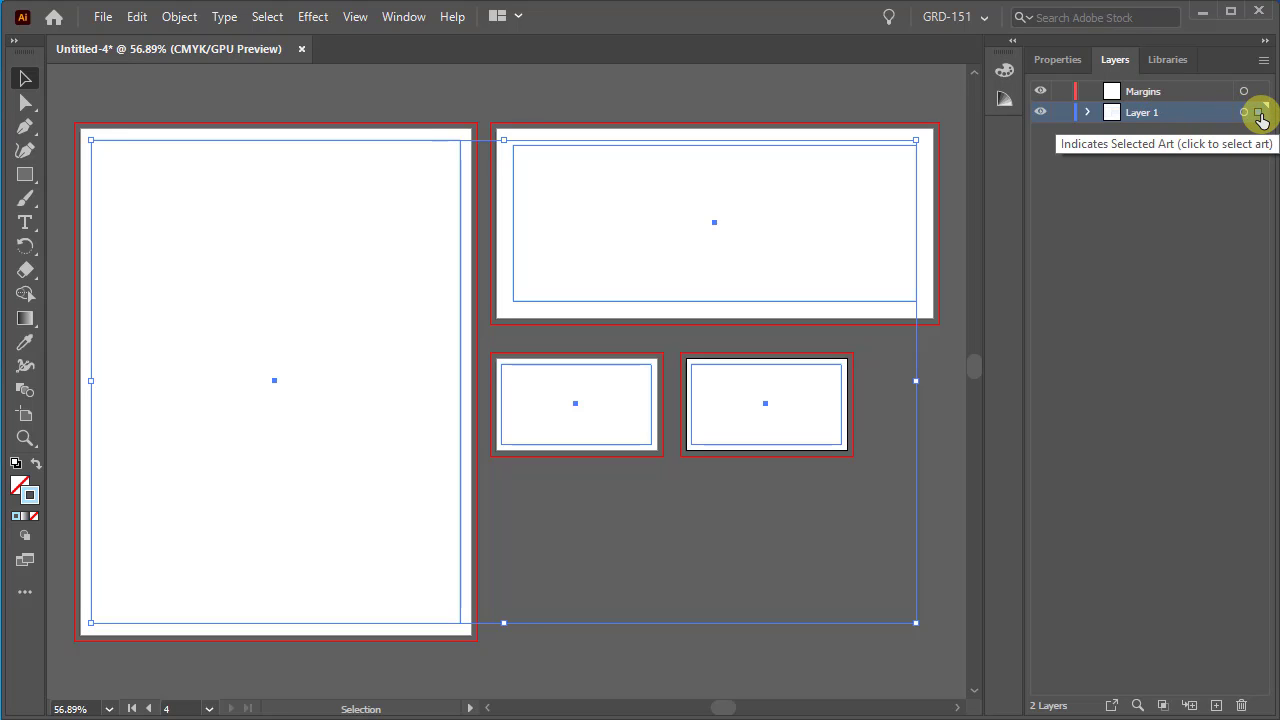
drag(1260, 116, 1258, 93)
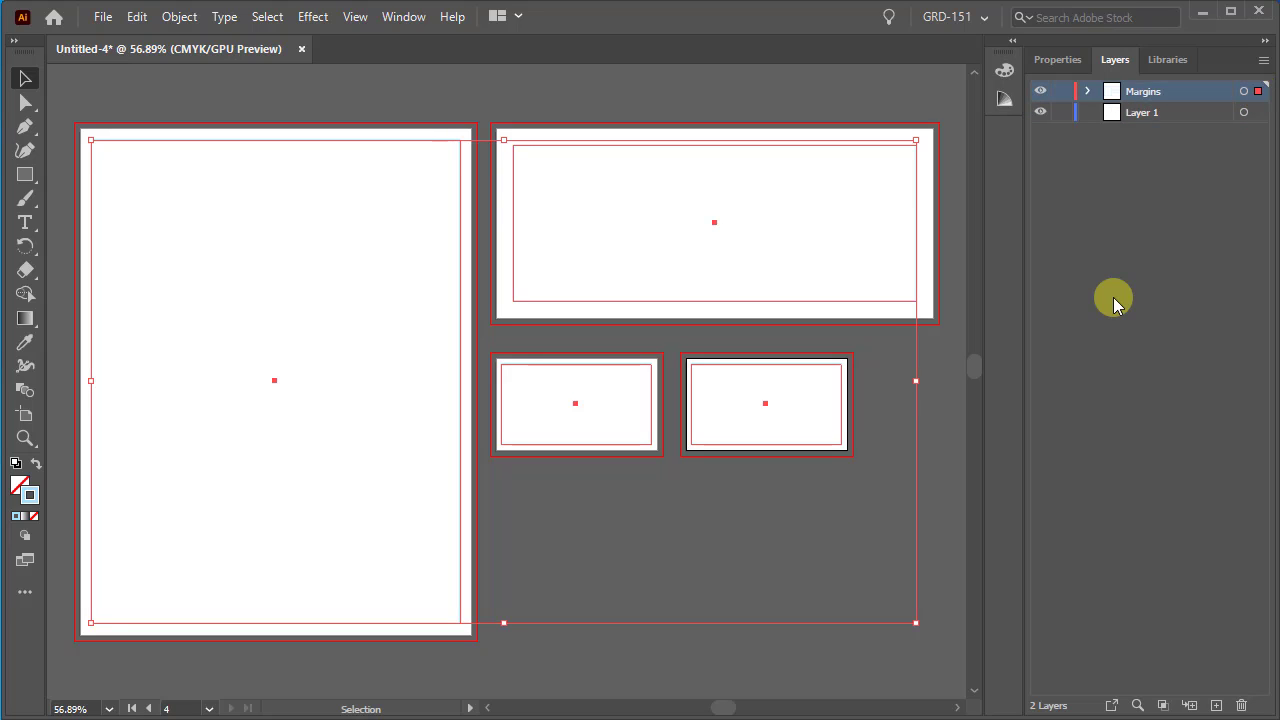
click(1063, 92)
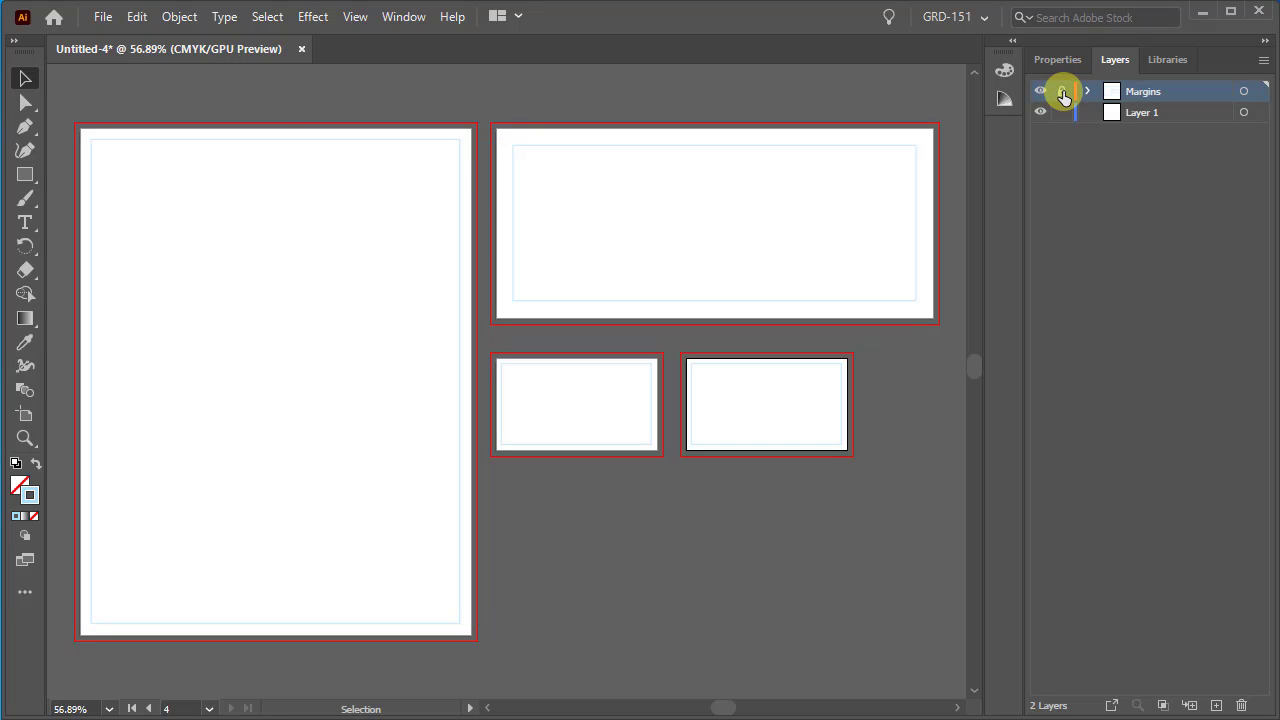
click(867, 141)
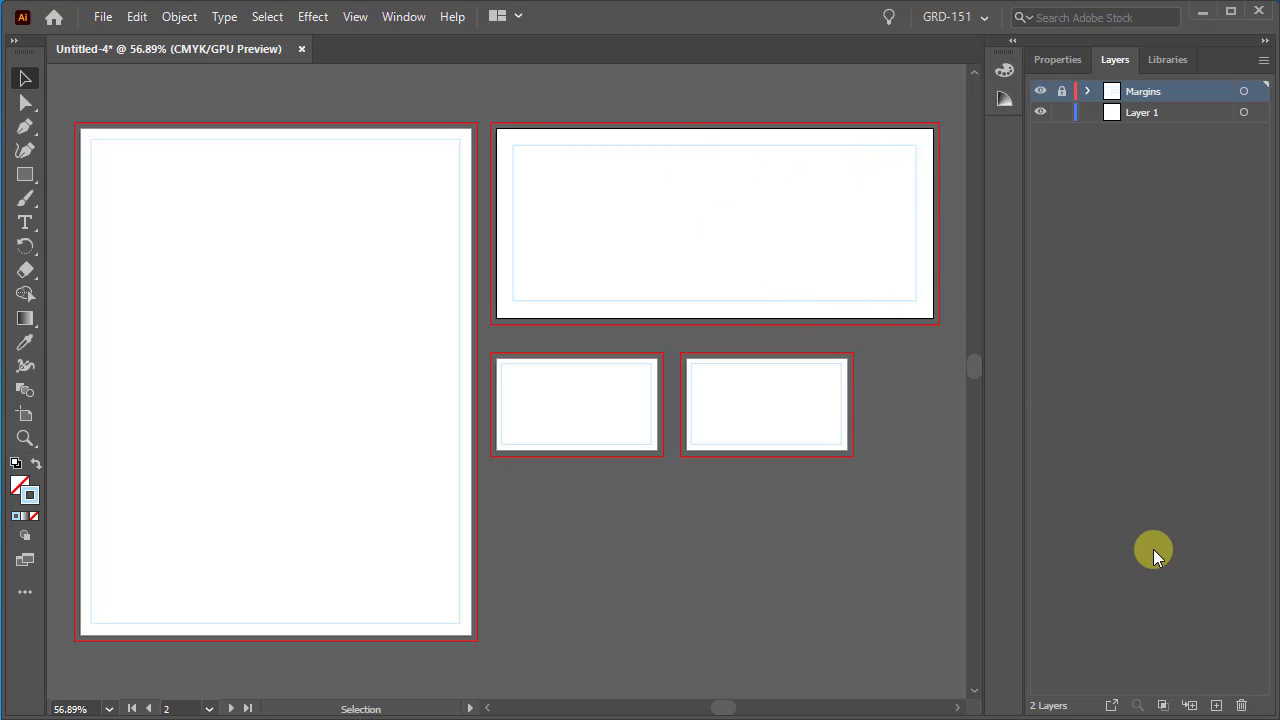
Step: Add a layer named Designs between Margins and Layer 1, and check the Margins layer by hiding it and showing it again
click(1218, 707)
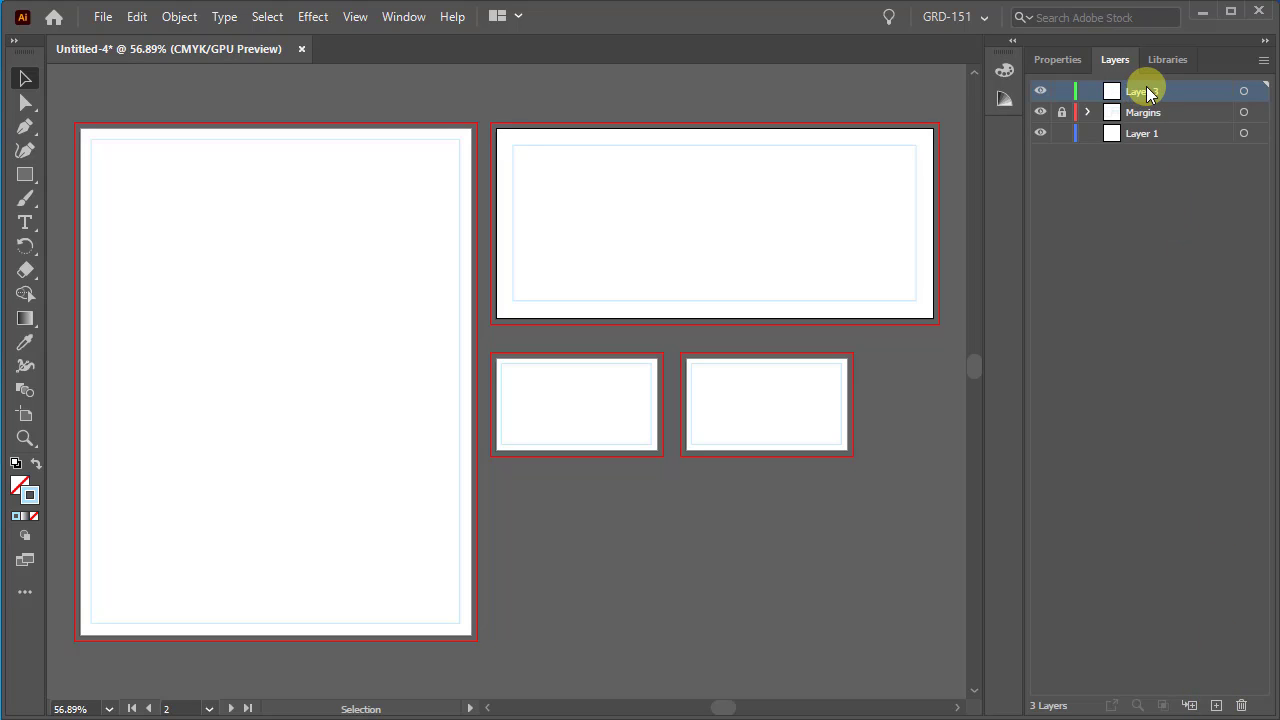
drag(1147, 93, 1137, 119)
double_click(1140, 112)
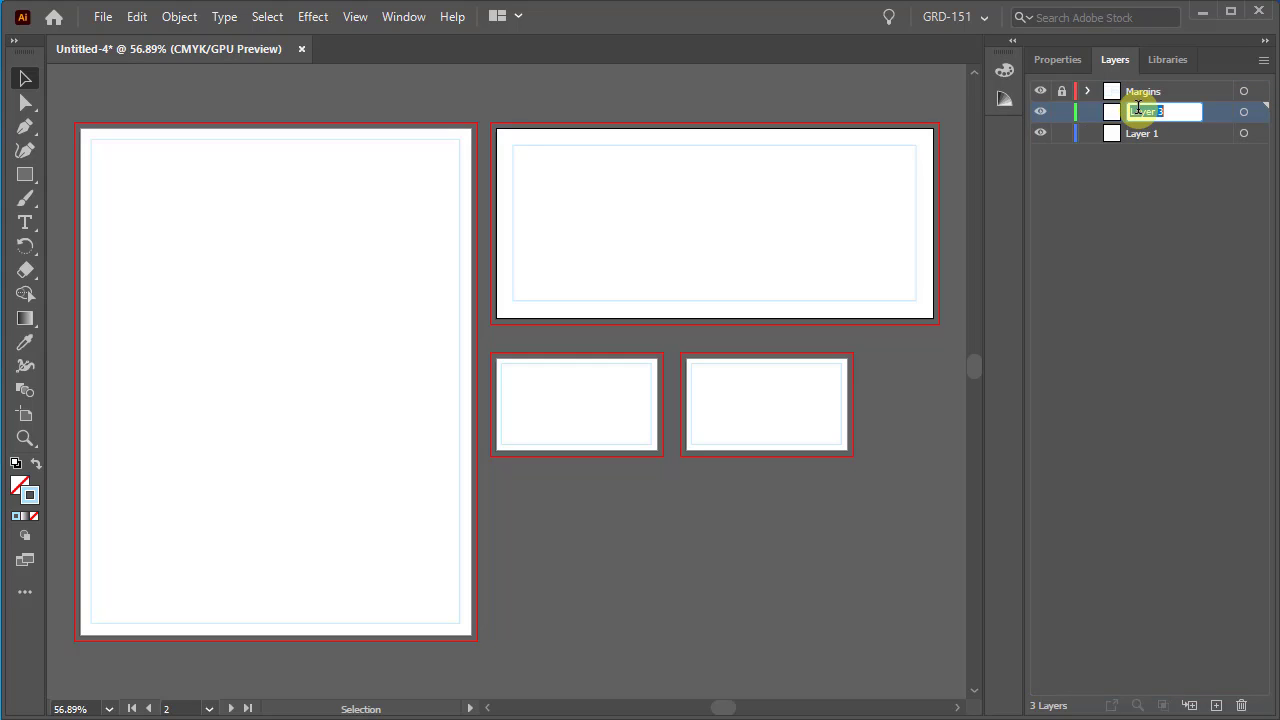
text(Designs)
key(Return)
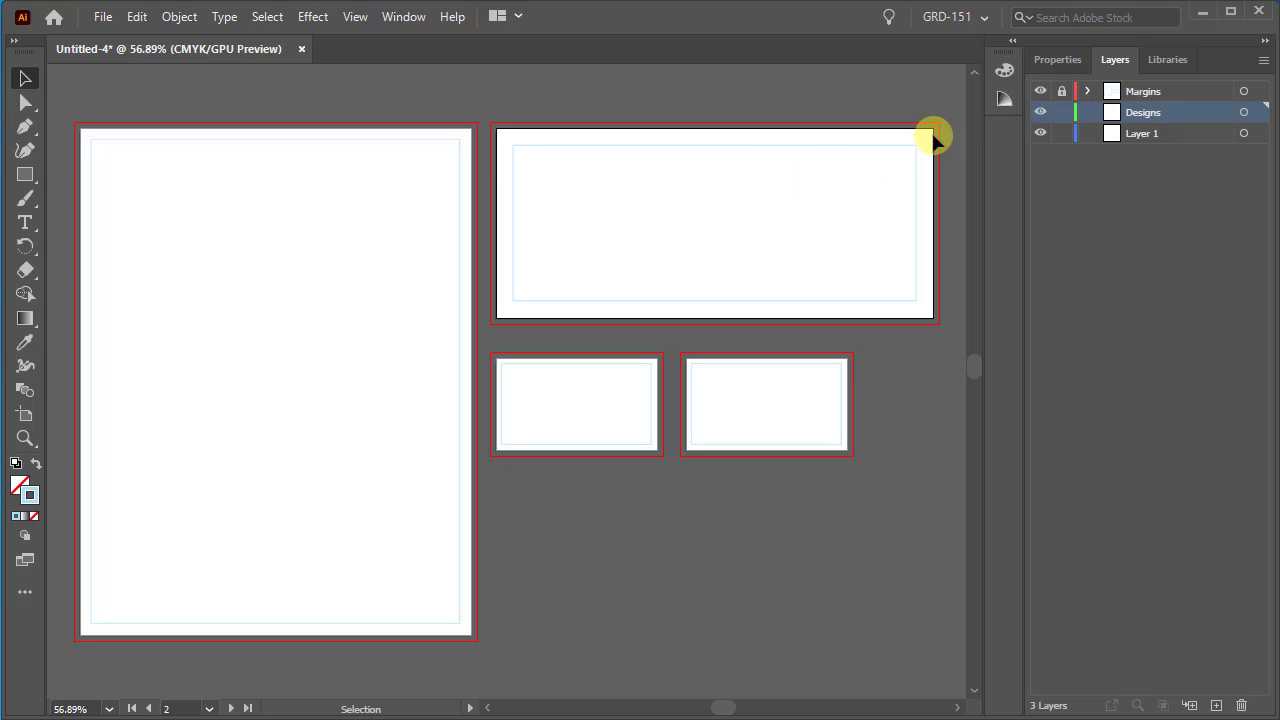
click(1040, 93)
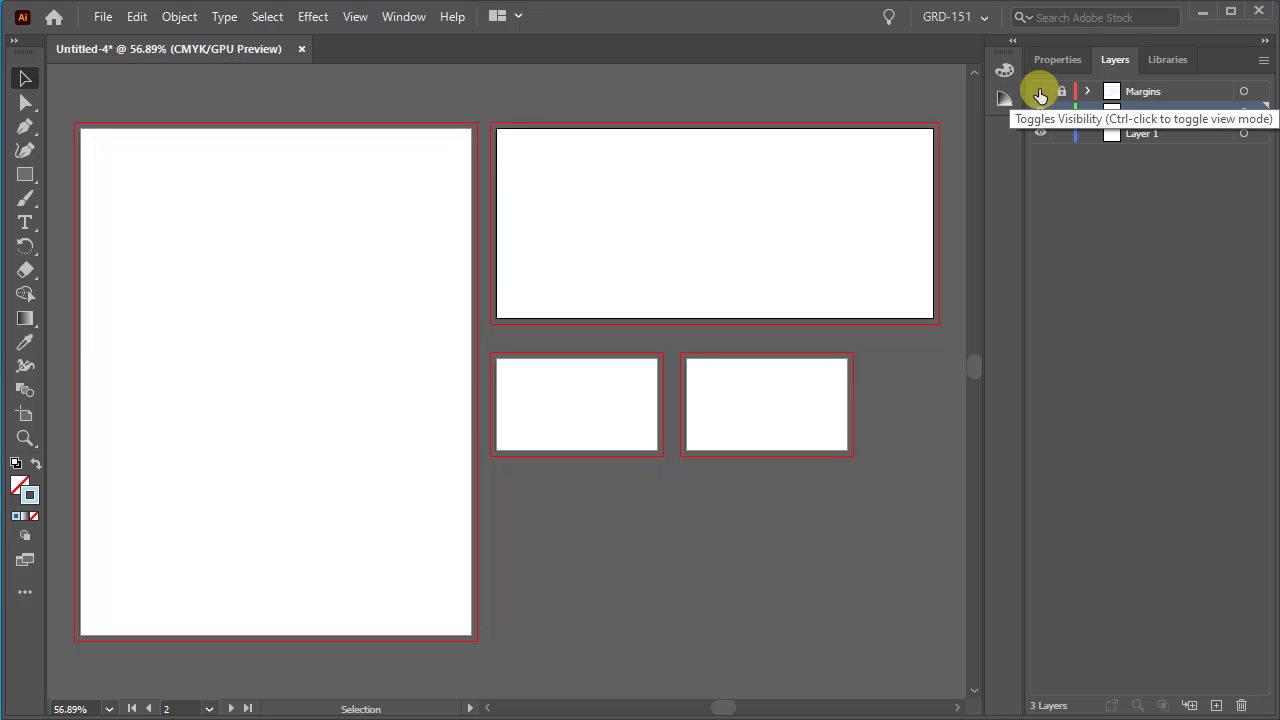
click(1040, 93)
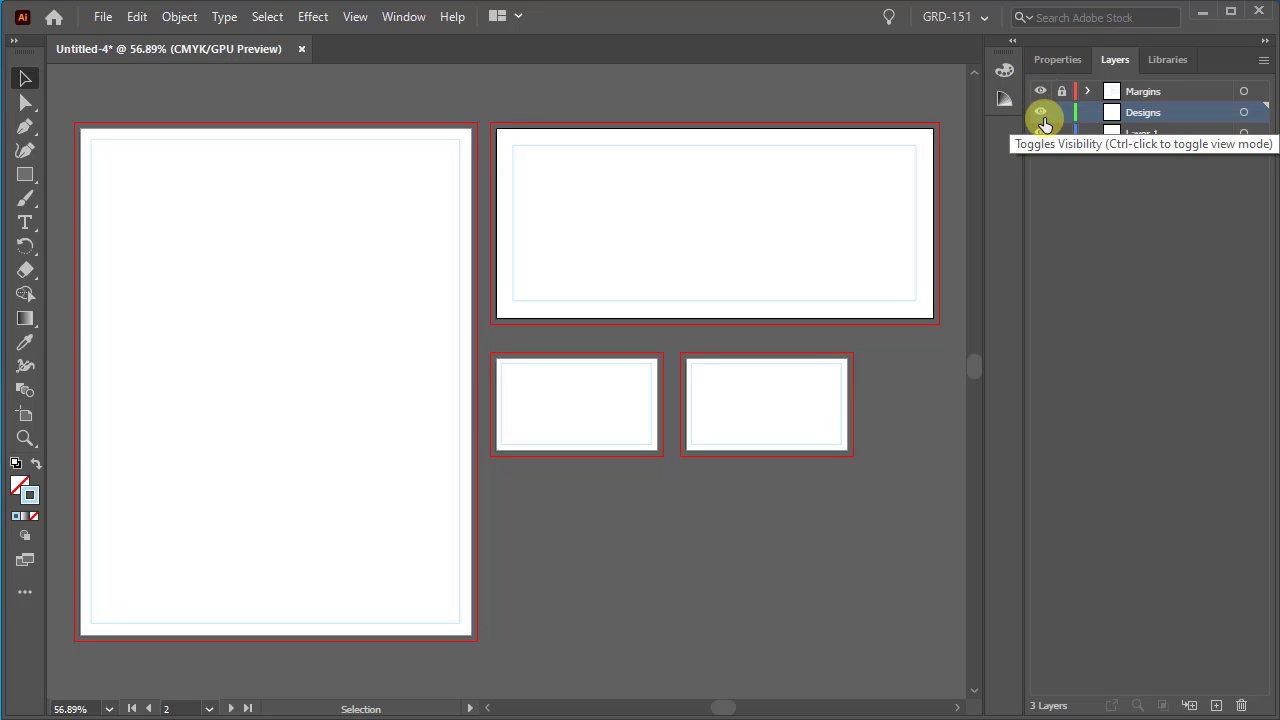